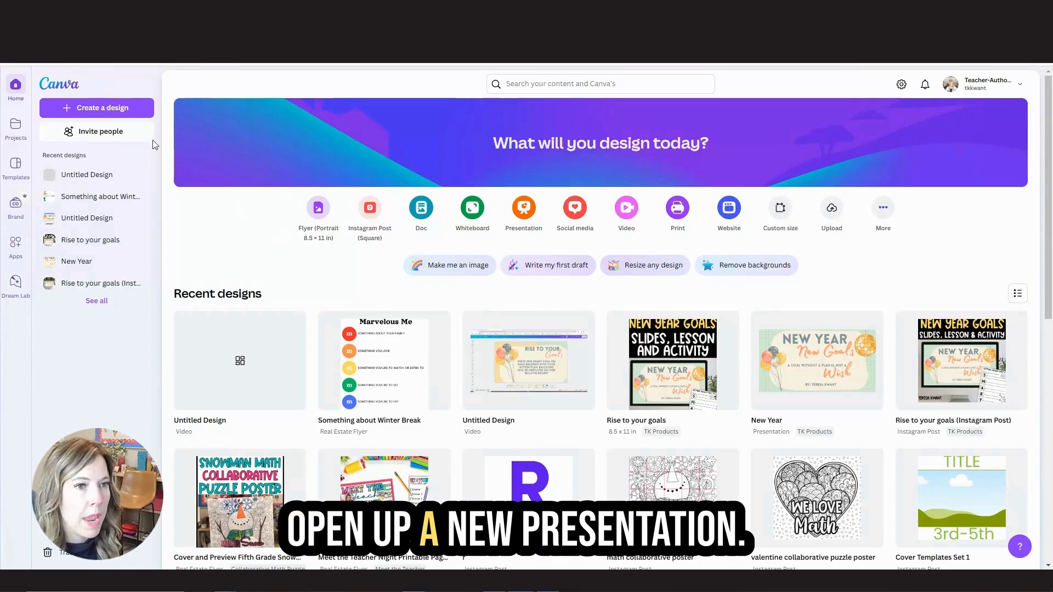
Create a new blank Presentation (16:9) design.
{"action": "left_click", "coordinate": [137, 116]}
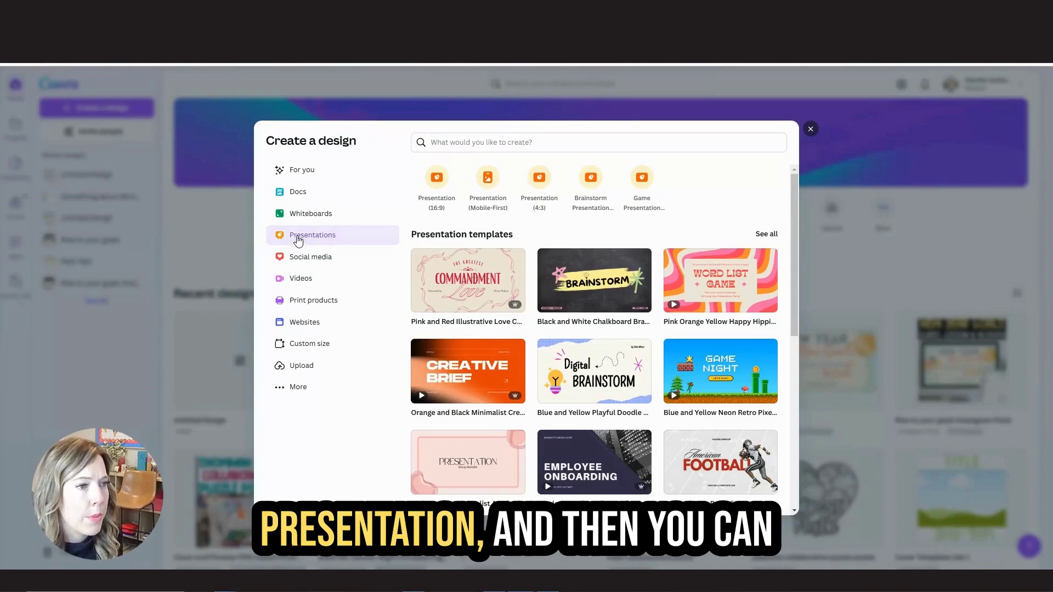
{"action": "left_click", "coordinate": [423, 174]}
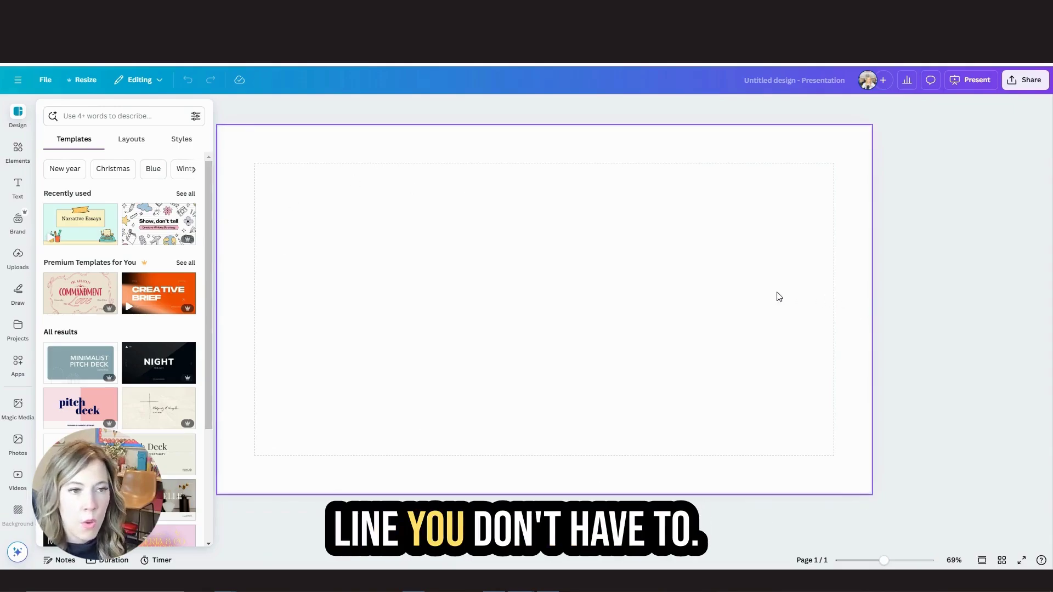
Search templates for 'writing' and apply the Narrative Essays 'what is a narrative essay' page.
{"action": "left_click", "coordinate": [102, 116]}
{"action": "type", "text": "writing"}
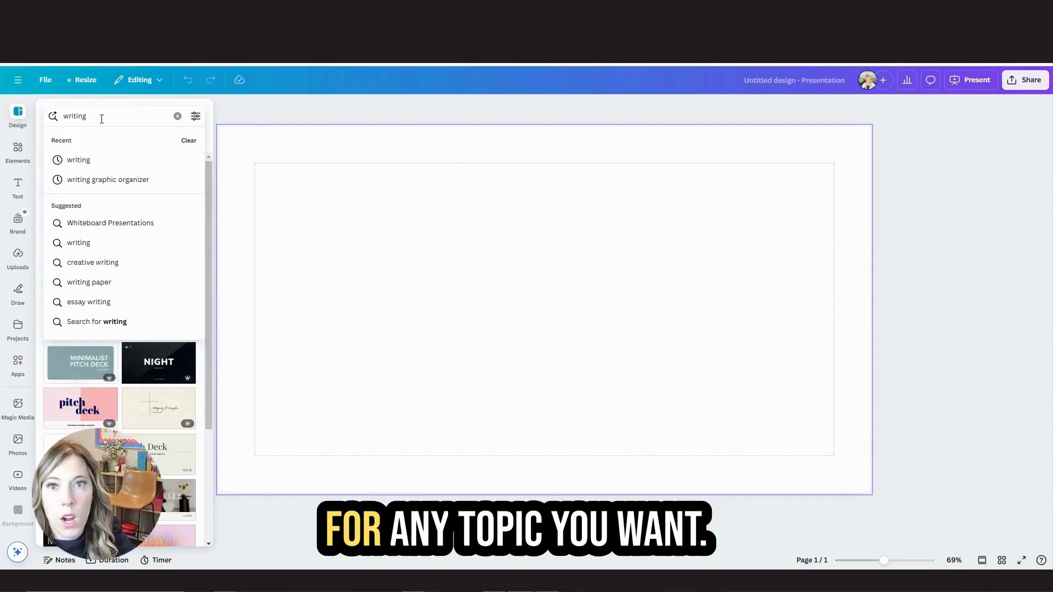
{"action": "key", "text": "Return"}
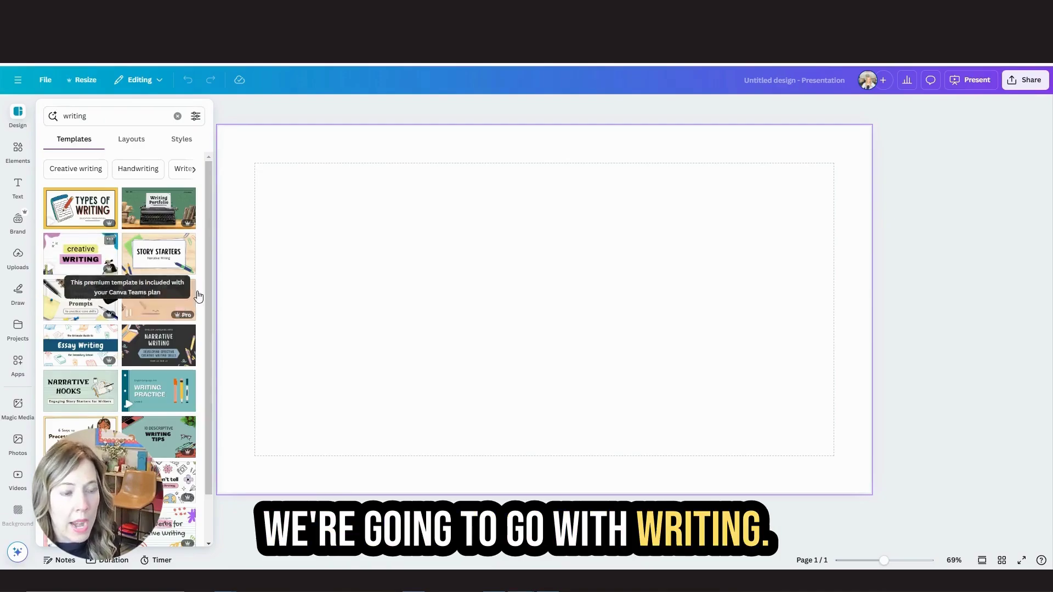
{"action": "scroll", "coordinate": [177, 328], "scroll_direction": "down", "scroll_amount": 1}
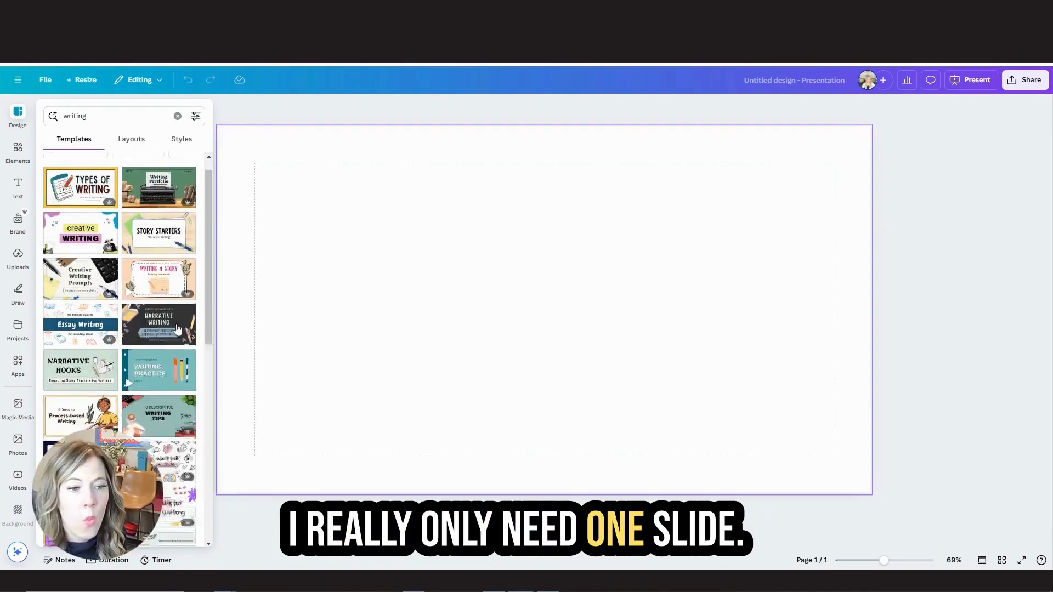
{"action": "scroll", "coordinate": [176, 328], "scroll_direction": "down", "scroll_amount": 3}
{"action": "scroll", "coordinate": [163, 374], "scroll_direction": "down", "scroll_amount": 2}
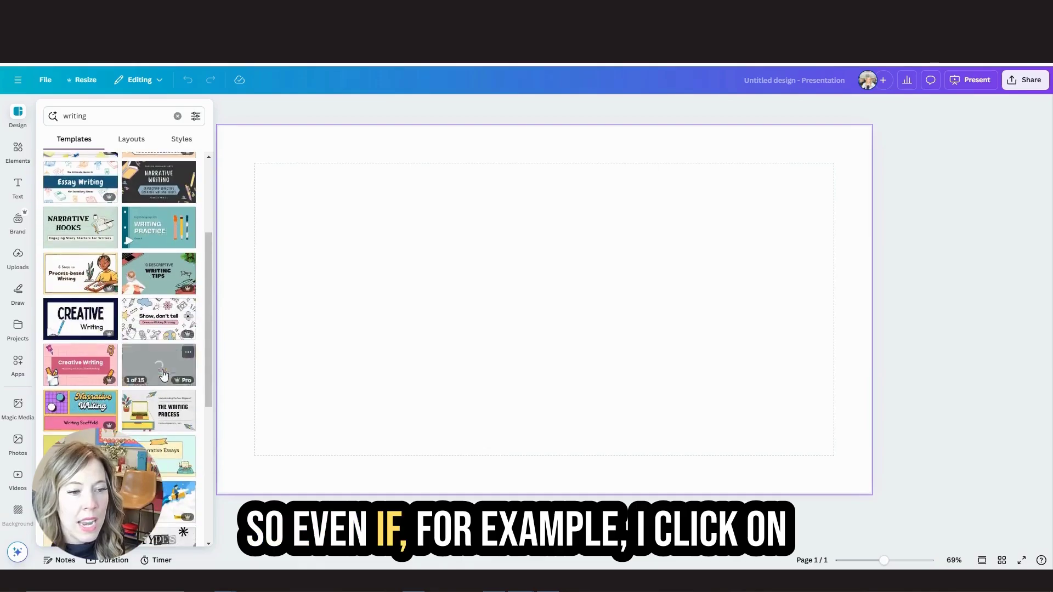
{"action": "scroll", "coordinate": [163, 375], "scroll_direction": "down", "scroll_amount": 2}
{"action": "left_click", "coordinate": [147, 399]}
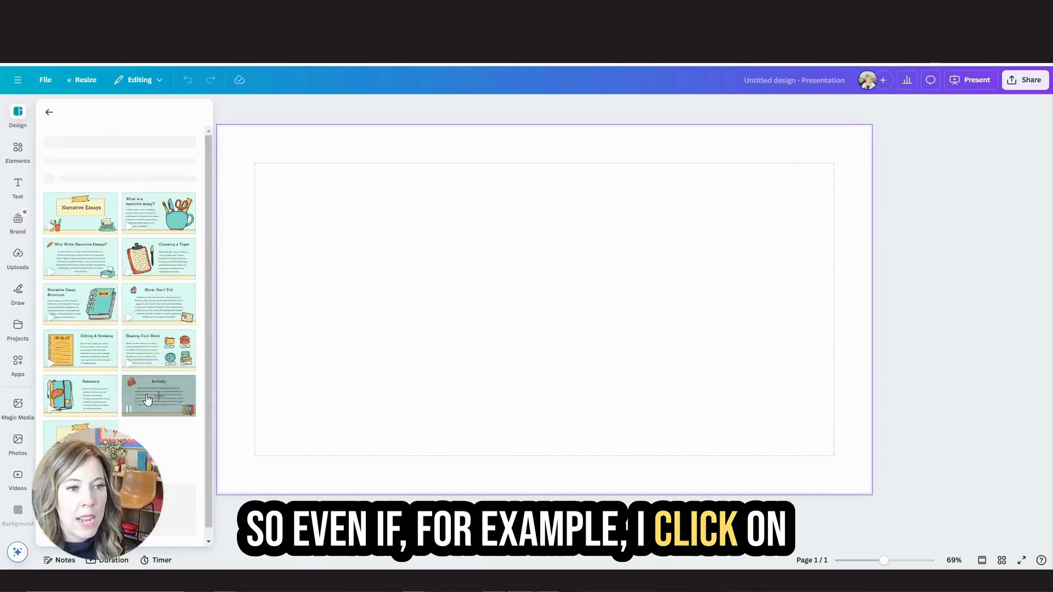
{"action": "scroll", "coordinate": [126, 307], "scroll_direction": "down", "scroll_amount": 2}
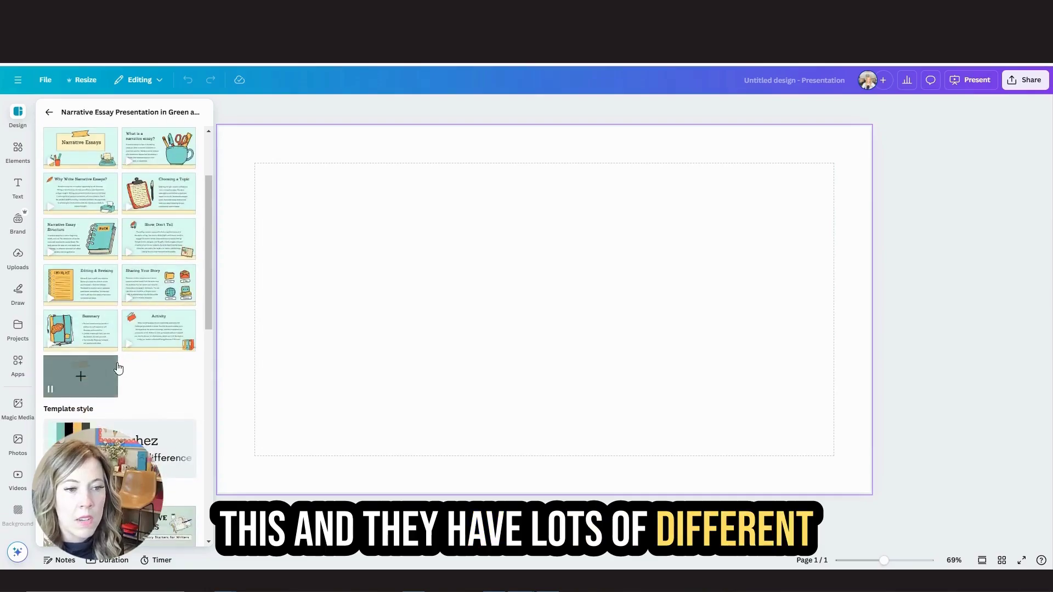
{"action": "scroll", "coordinate": [118, 367], "scroll_direction": "up", "scroll_amount": 2}
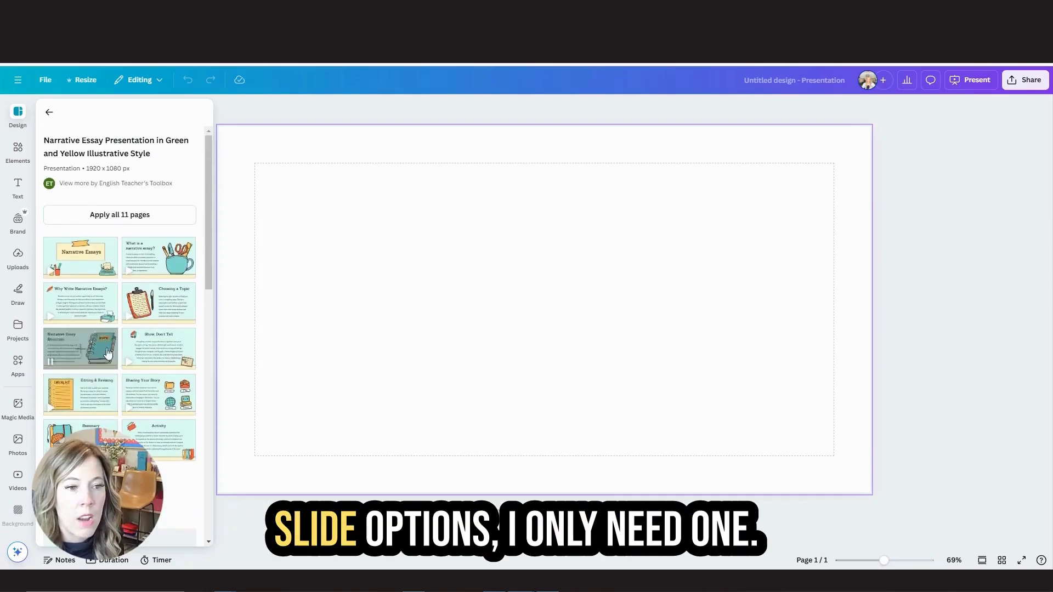
{"action": "left_click", "coordinate": [159, 262]}
Replace the slide heading with 'title' and the body paragraph with 'prompt'.
{"action": "left_click", "coordinate": [313, 188]}
{"action": "left_click_drag", "start_coordinate": [256, 182], "coordinate": [521, 217]}
{"action": "type", "text": "title"}
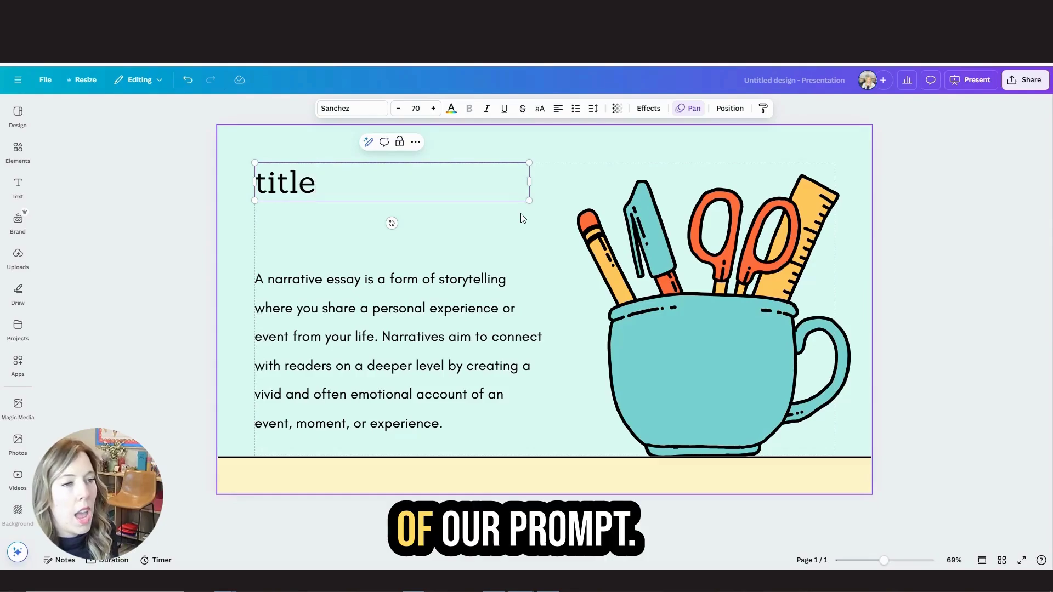
{"action": "double_click", "coordinate": [324, 335]}
{"action": "type", "text": "prompt"}
{"action": "key", "text": "super"}
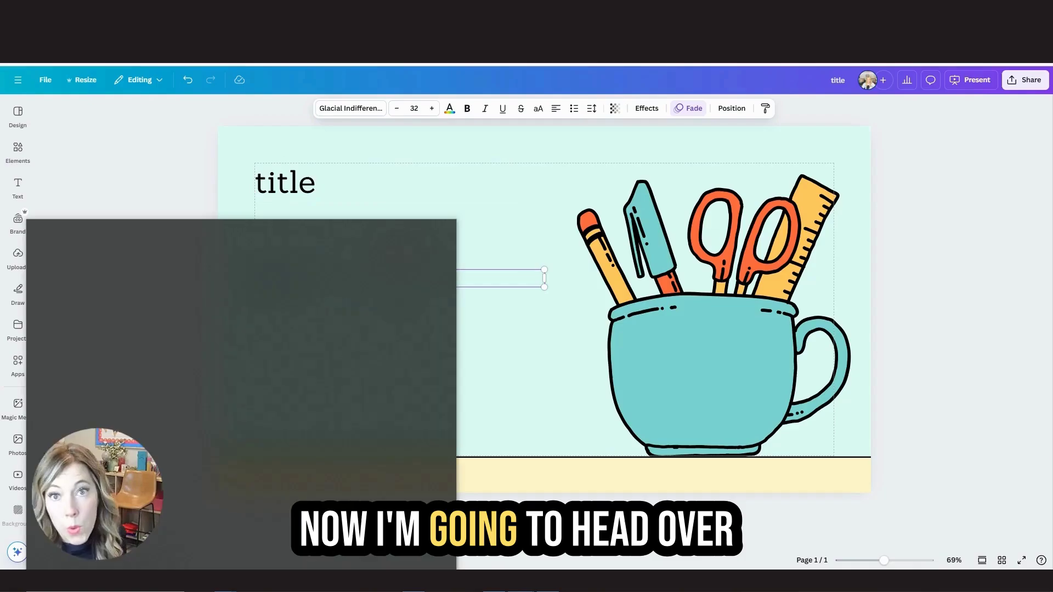
{"action": "key", "text": "Escape"}
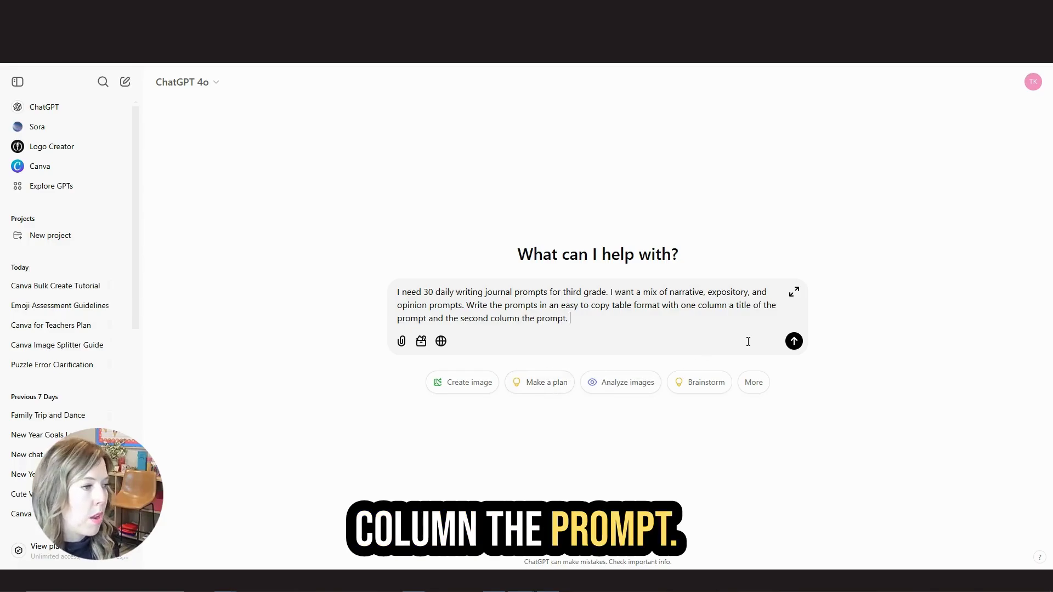
Send the request for 30 third-grade journal prompts and select the returned two-column table.
{"action": "left_click", "coordinate": [794, 341]}
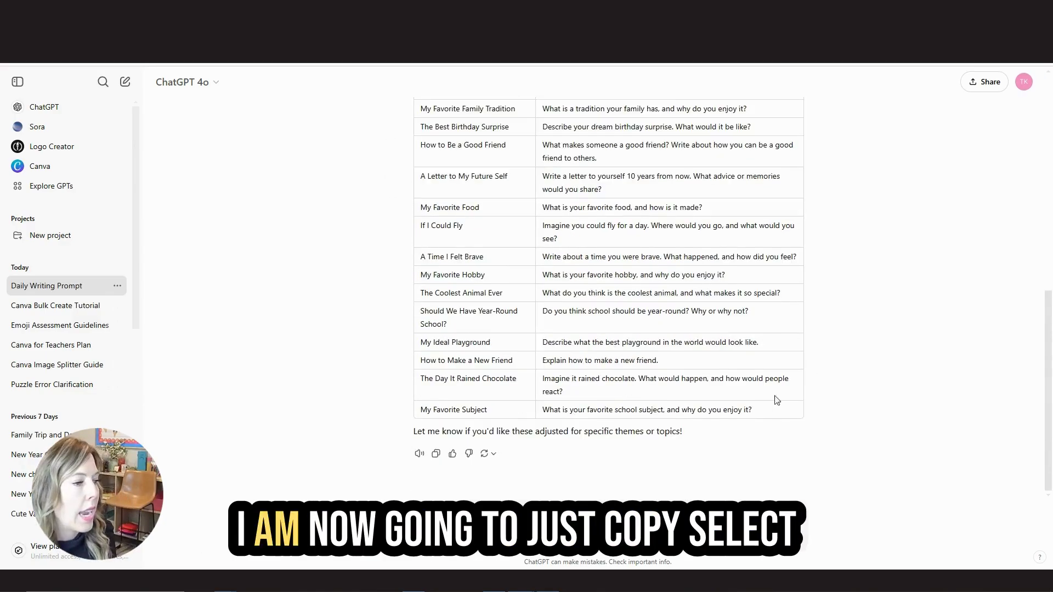
{"action": "left_click_drag", "start_coordinate": [759, 412], "coordinate": [430, 257]}
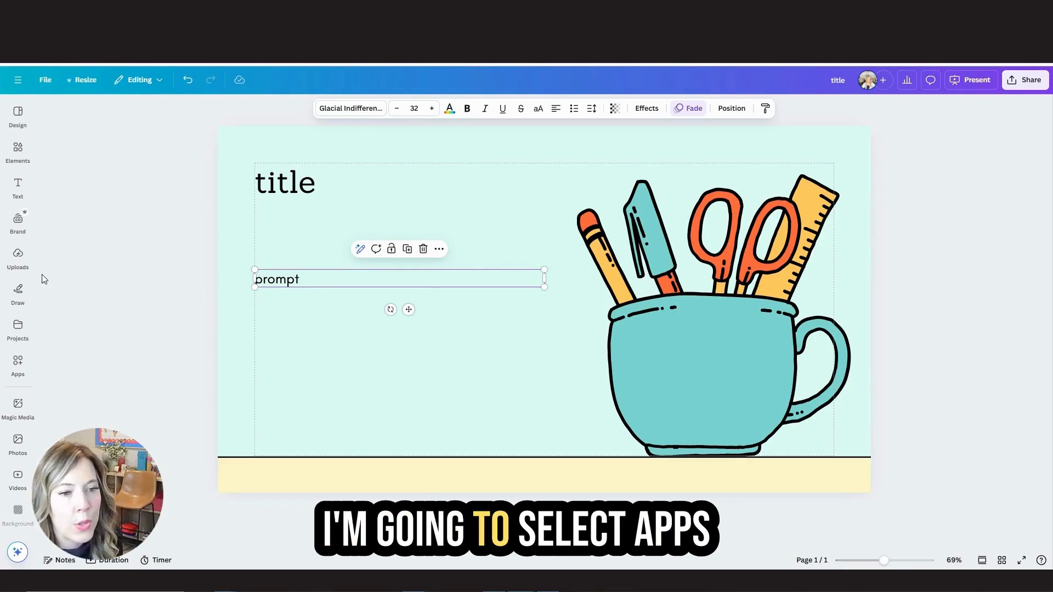
In the Bulk create app, build a title/prompt data table and paste in the copied prompts.
{"action": "left_click", "coordinate": [17, 363]}
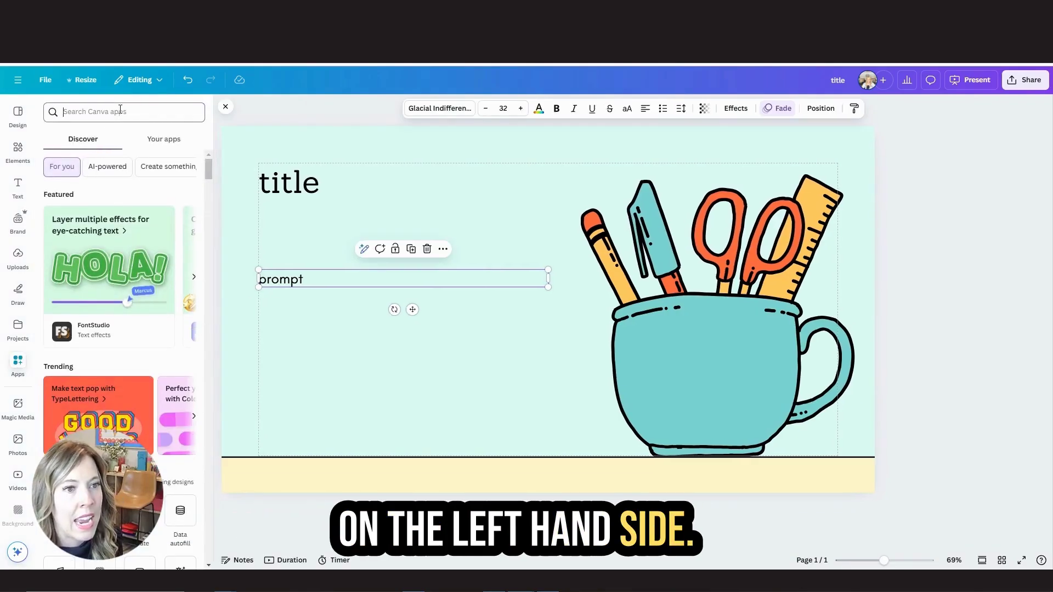
{"action": "type", "text": "bulk creat"}
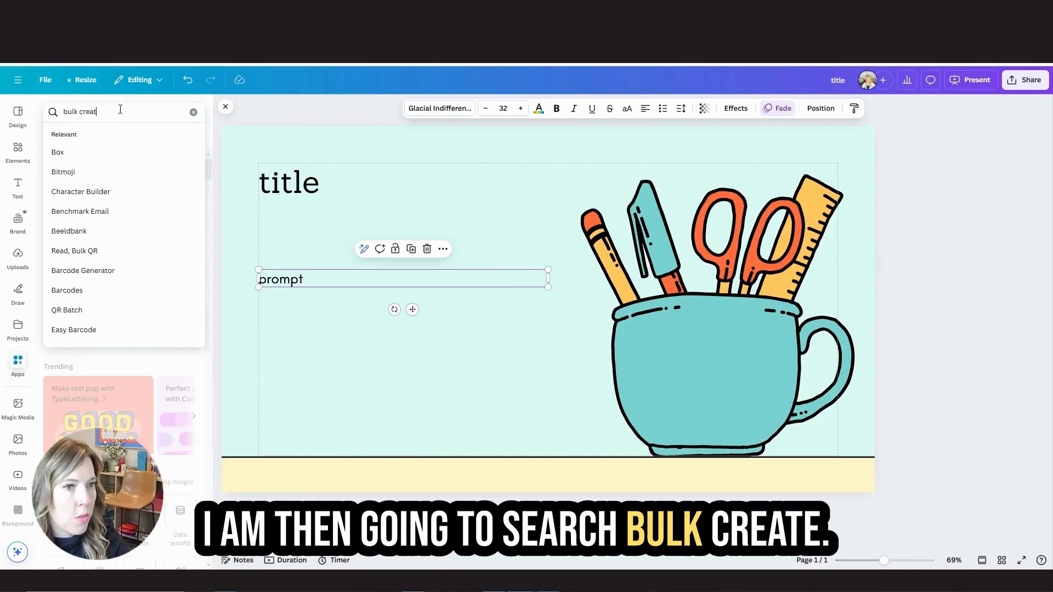
{"action": "type", "text": "e"}
{"action": "key", "text": "Return"}
{"action": "left_click", "coordinate": [62, 147]}
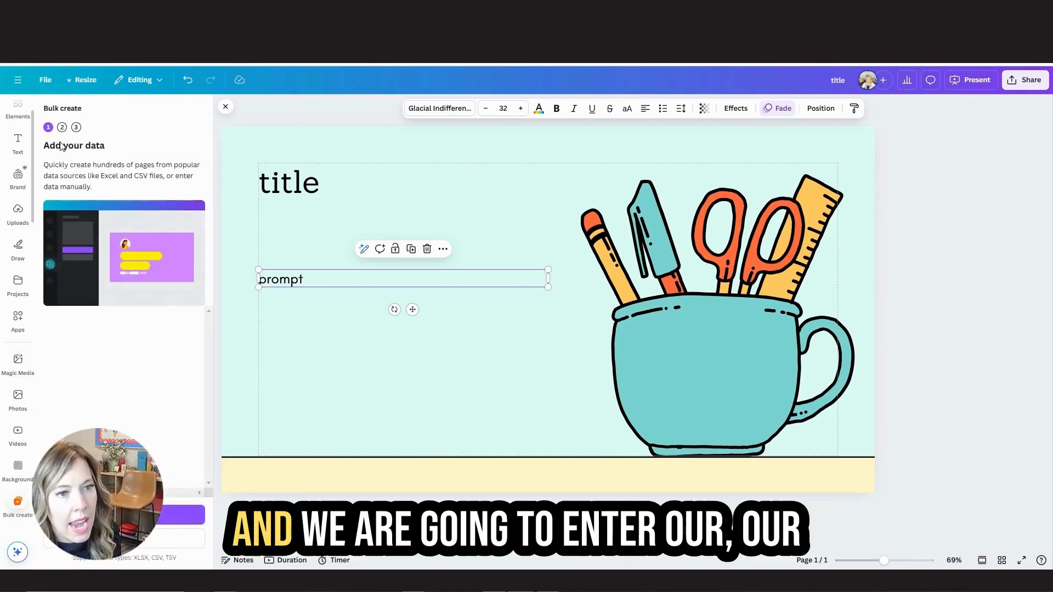
{"action": "left_click", "coordinate": [181, 516]}
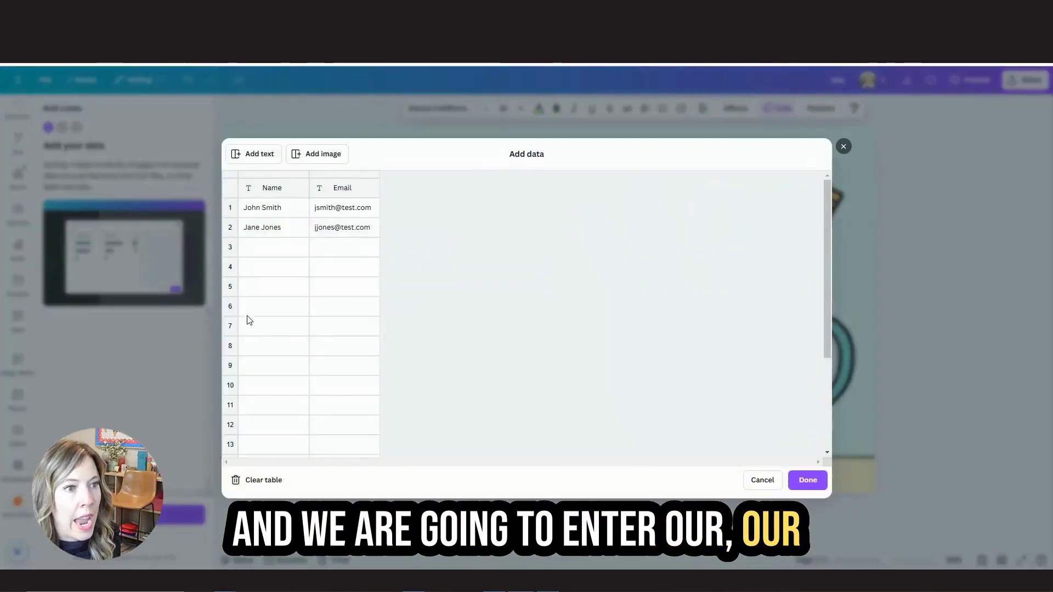
{"action": "left_click", "coordinate": [246, 482]}
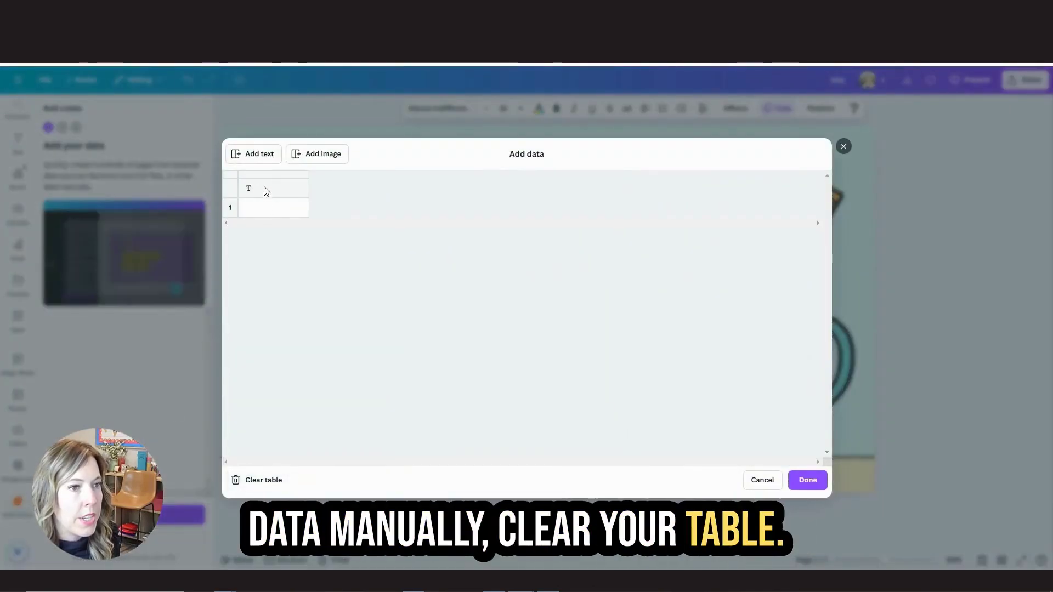
{"action": "left_click", "coordinate": [266, 189]}
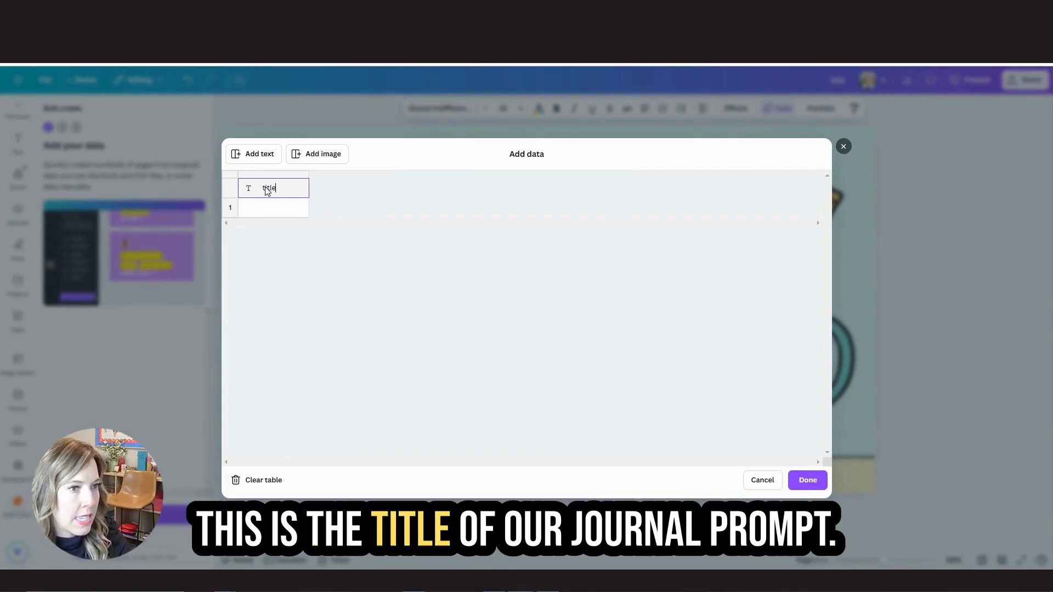
{"action": "left_click", "coordinate": [266, 156]}
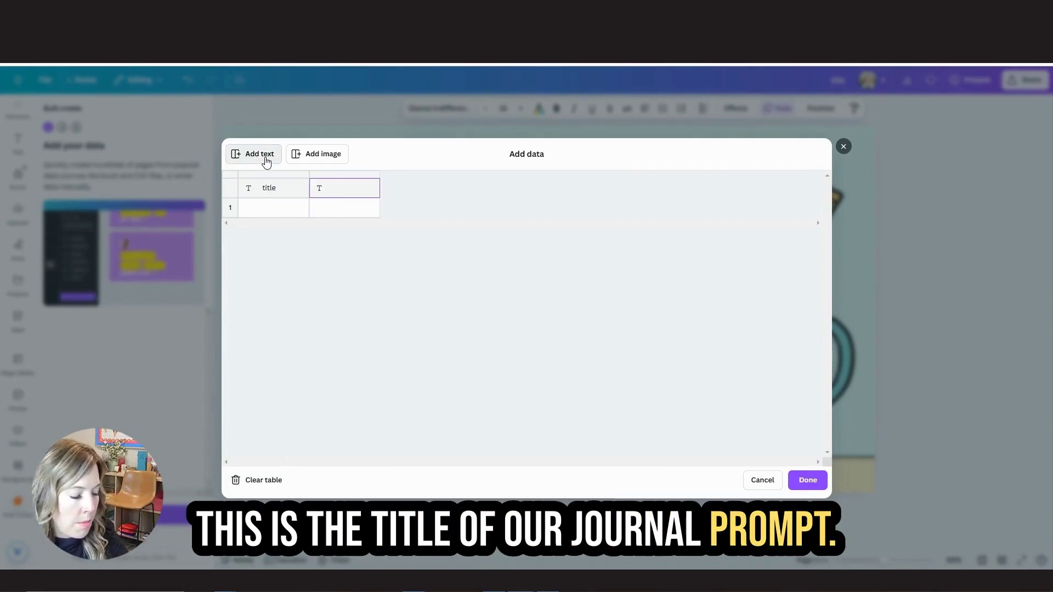
{"action": "type", "text": "prompt"}
{"action": "left_click", "coordinate": [267, 214]}
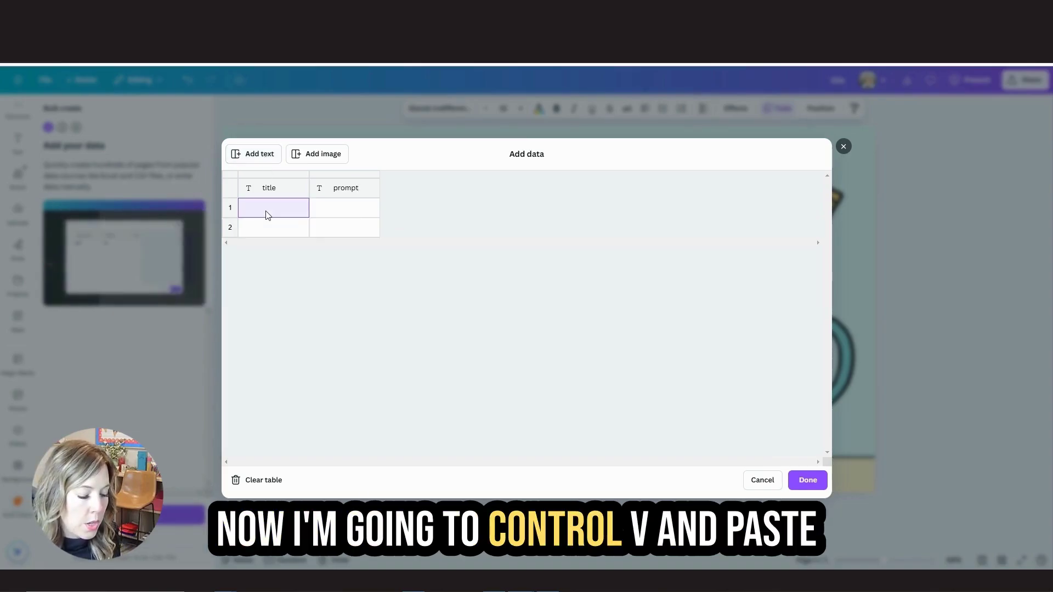
{"action": "key", "text": "ctrl+v"}
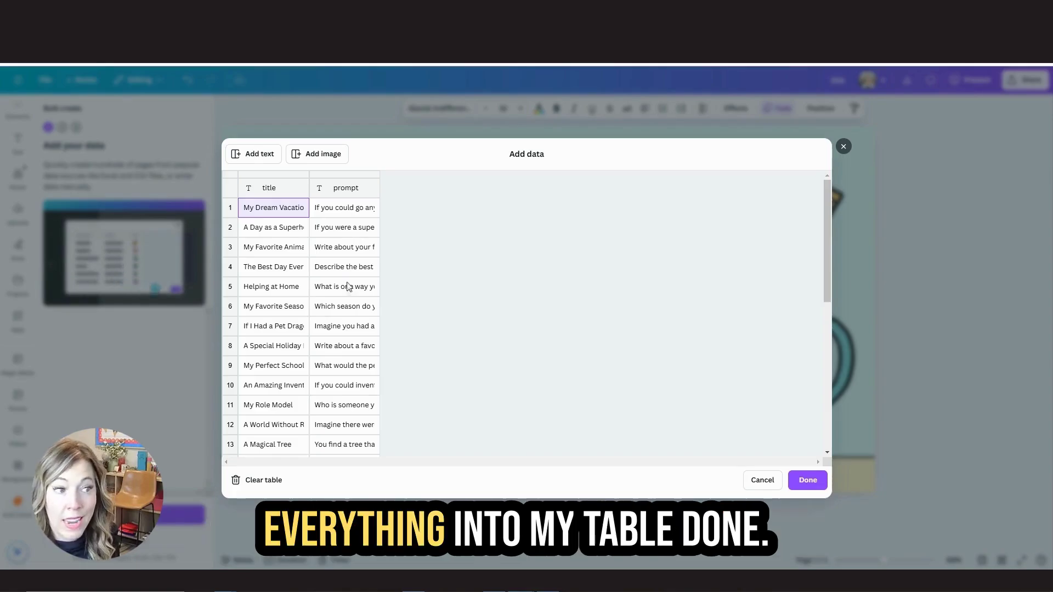
{"action": "left_click", "coordinate": [806, 479]}
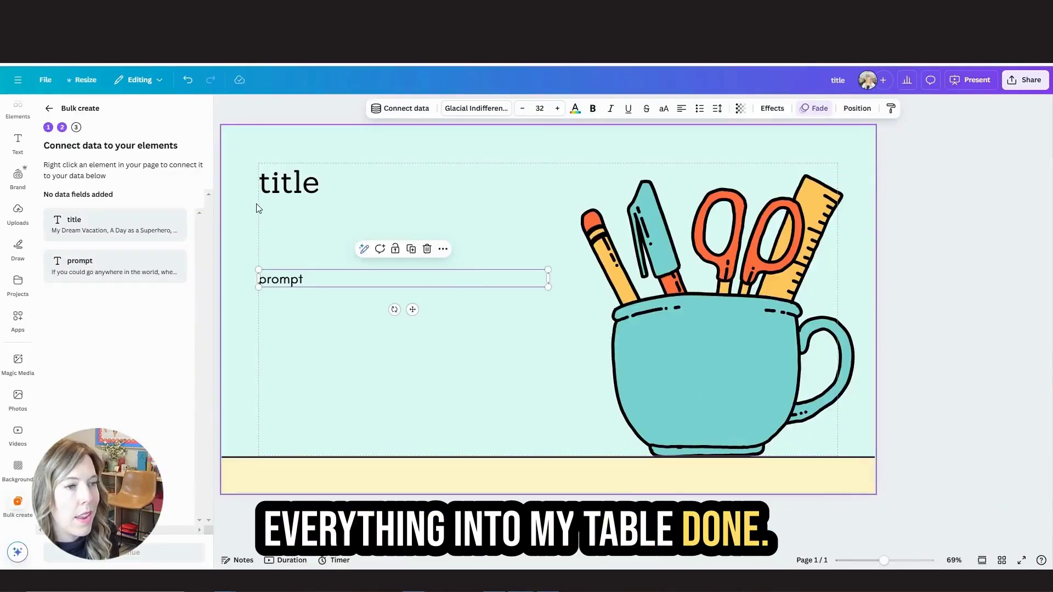
Connect the heading box to the title field and body box to prompt, then generate all slides.
{"action": "left_click", "coordinate": [287, 183]}
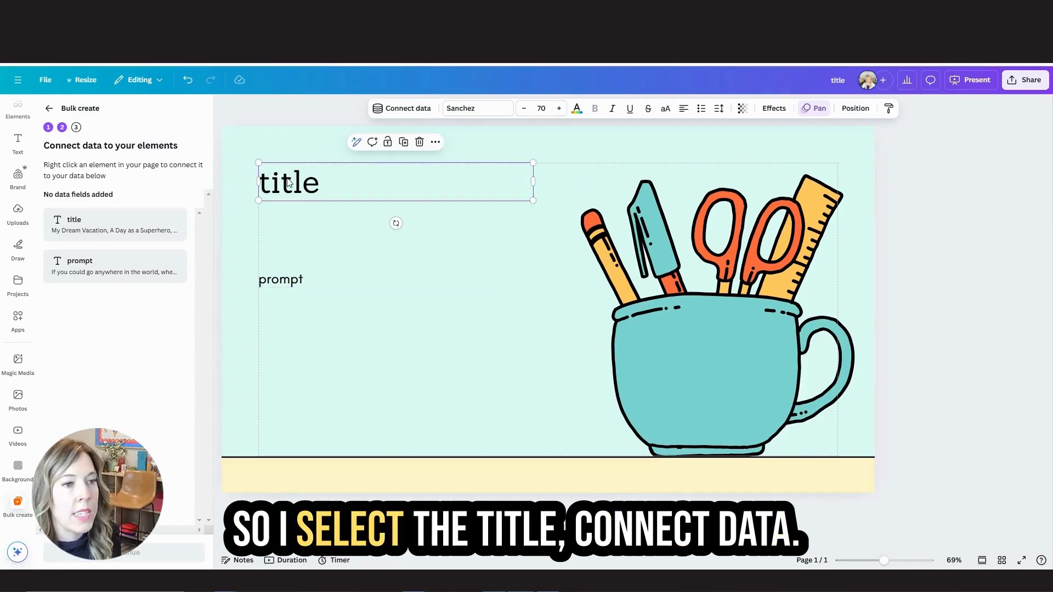
{"action": "left_click", "coordinate": [406, 108]}
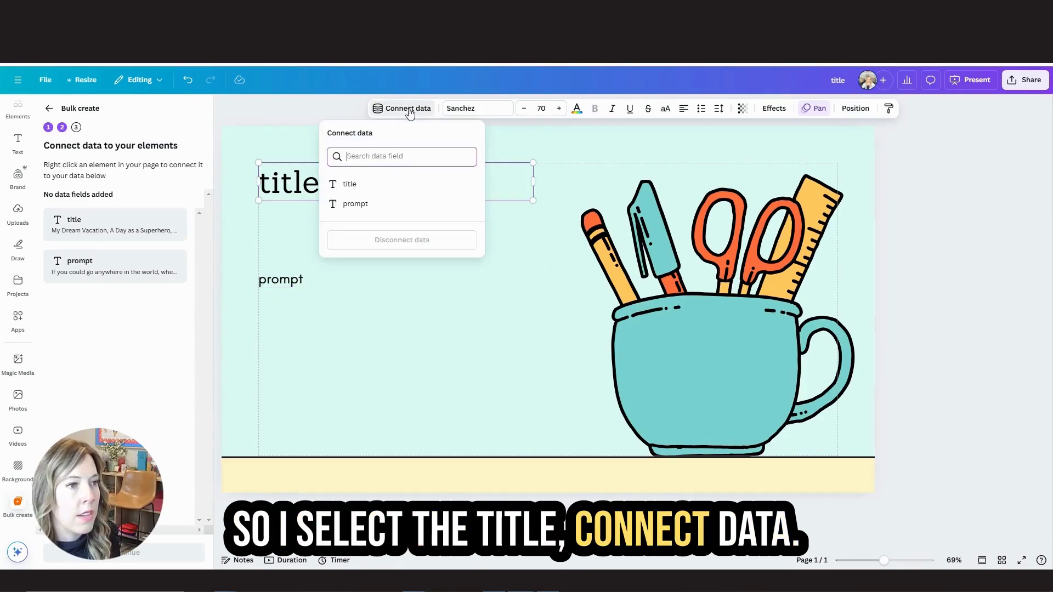
{"action": "left_click", "coordinate": [353, 186]}
{"action": "left_click", "coordinate": [384, 280]}
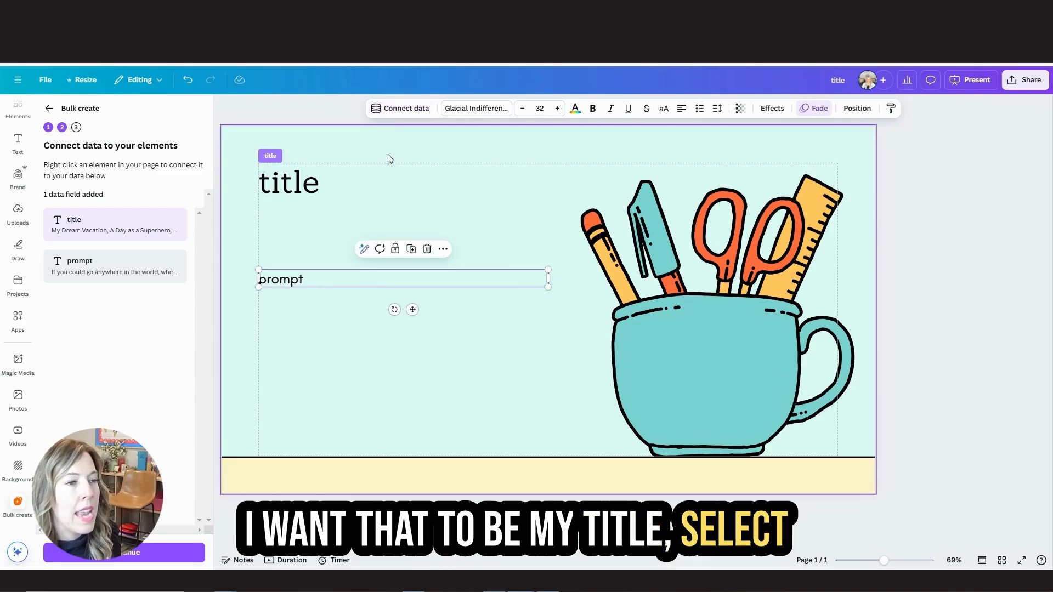
{"action": "left_click", "coordinate": [401, 112]}
{"action": "left_click", "coordinate": [357, 204]}
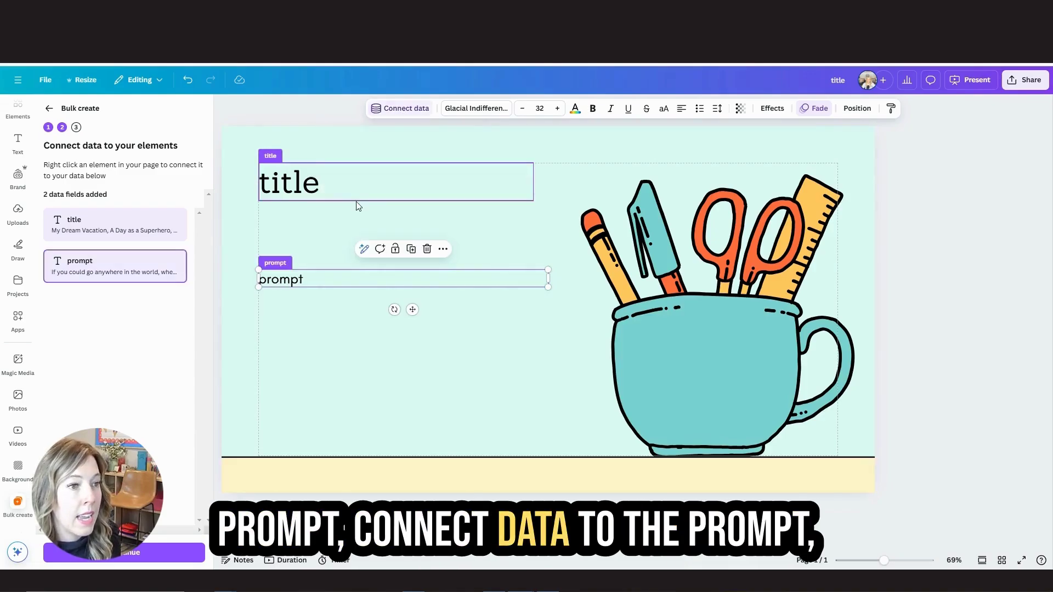
{"action": "left_click", "coordinate": [117, 554]}
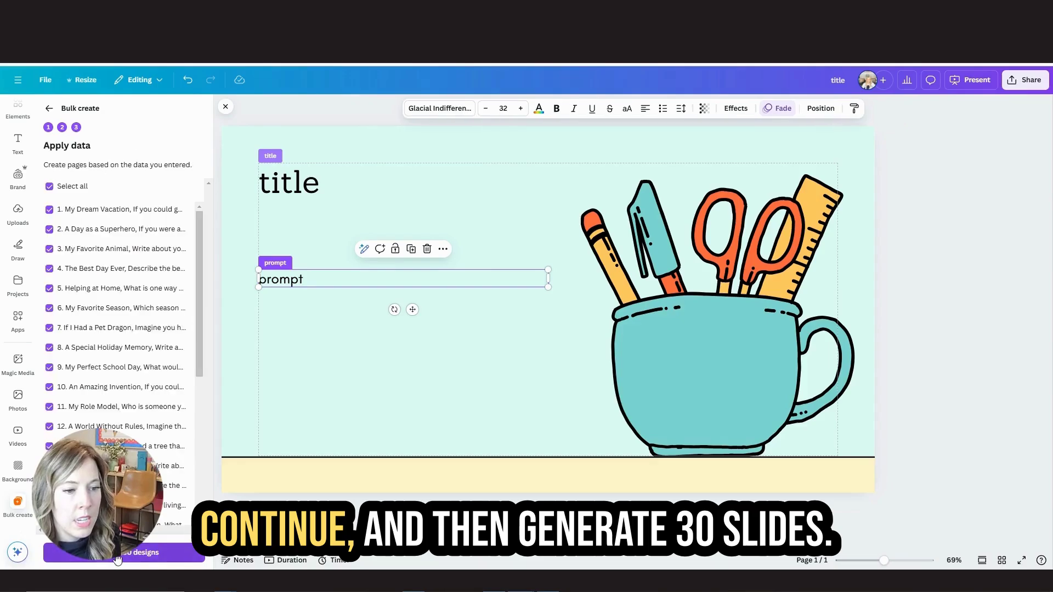
{"action": "left_click", "coordinate": [102, 555]}
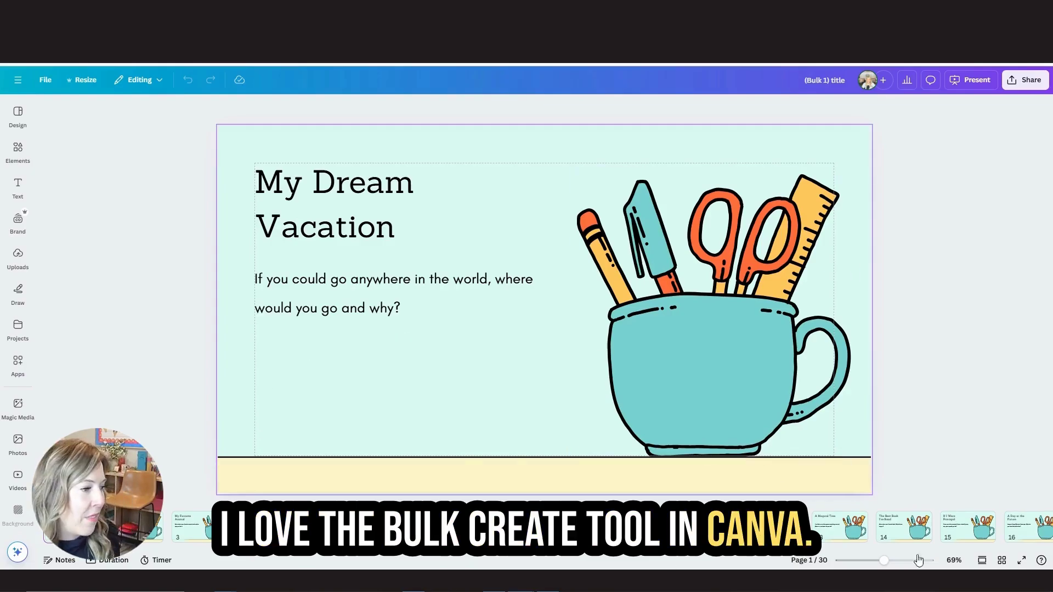
Open slide 1 from grid view and recolour the pencil-cup art: pink mug and pen, green scissors.
{"action": "left_click", "coordinate": [1001, 561]}
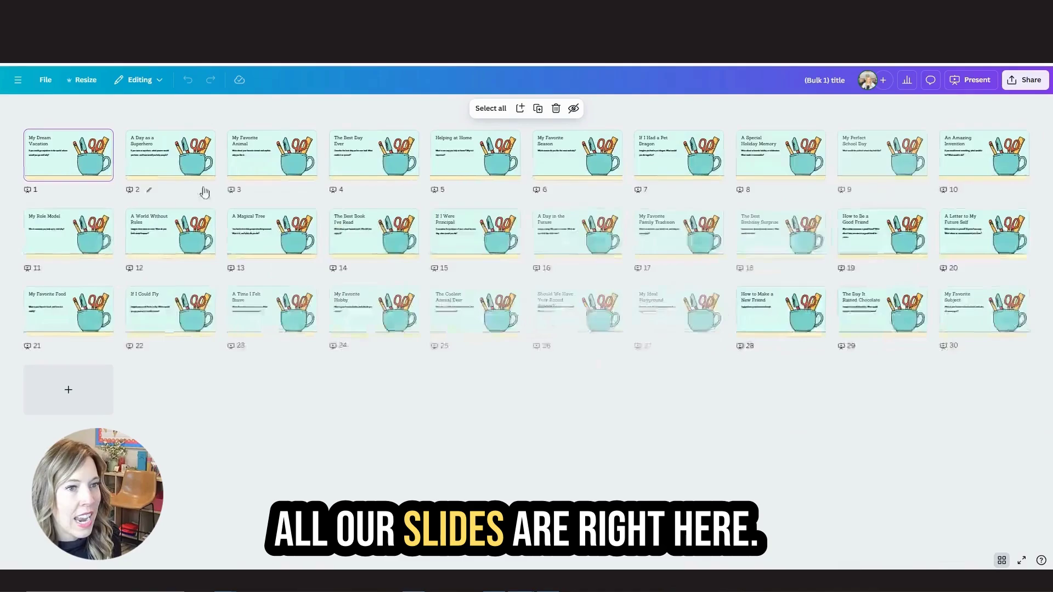
{"action": "double_click", "coordinate": [80, 168]}
{"action": "left_click", "coordinate": [395, 291]}
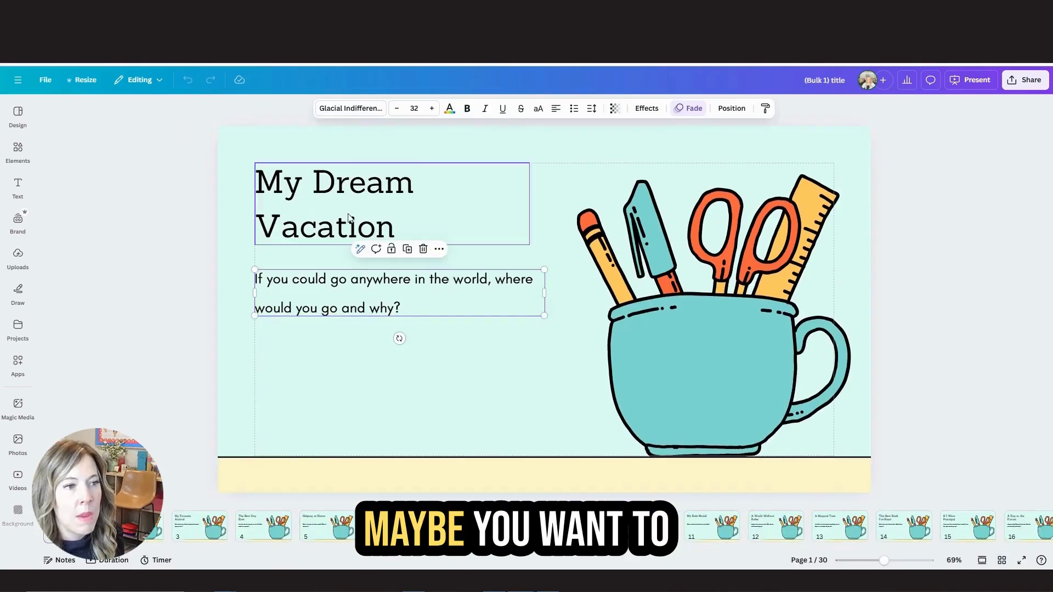
{"action": "left_click", "coordinate": [435, 108]}
{"action": "left_click", "coordinate": [434, 109]}
{"action": "left_click", "coordinate": [435, 109]}
{"action": "left_click", "coordinate": [435, 109]}
{"action": "key", "text": "Tab"}
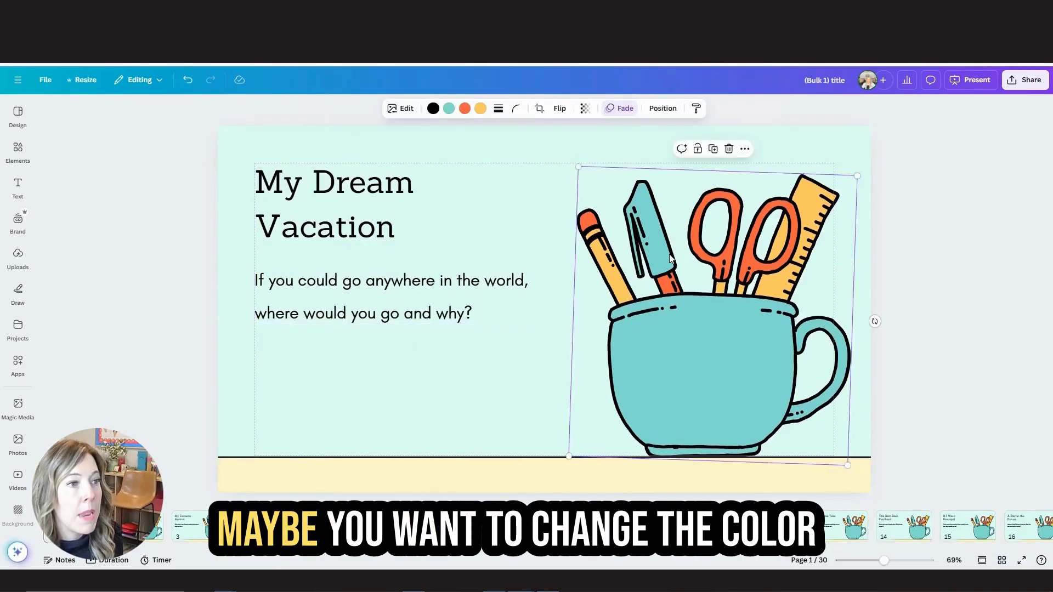
{"action": "left_click", "coordinate": [449, 108]}
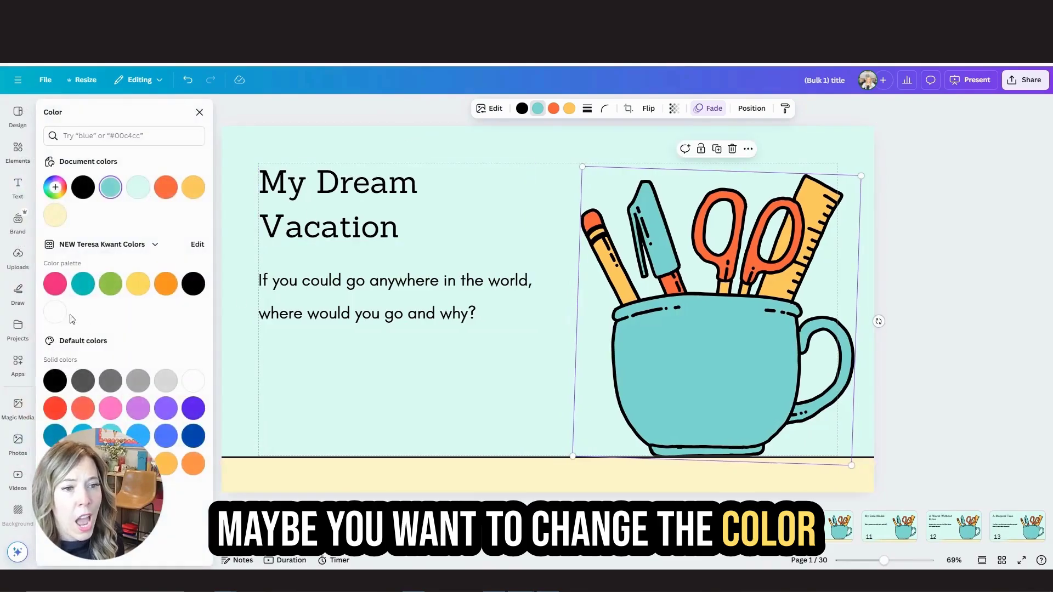
{"action": "left_click", "coordinate": [56, 284]}
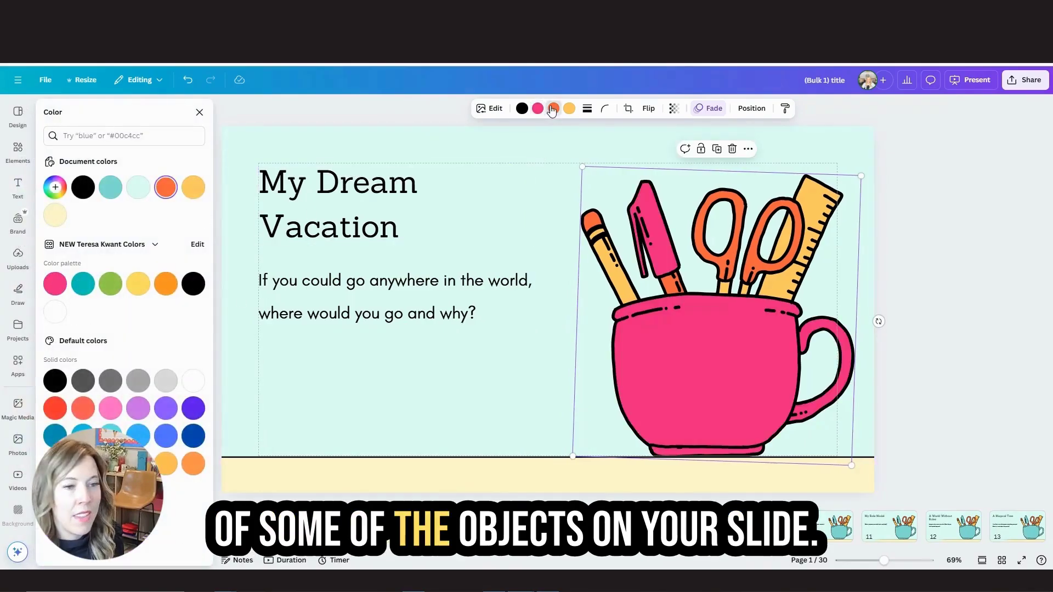
{"action": "left_click", "coordinate": [111, 283]}
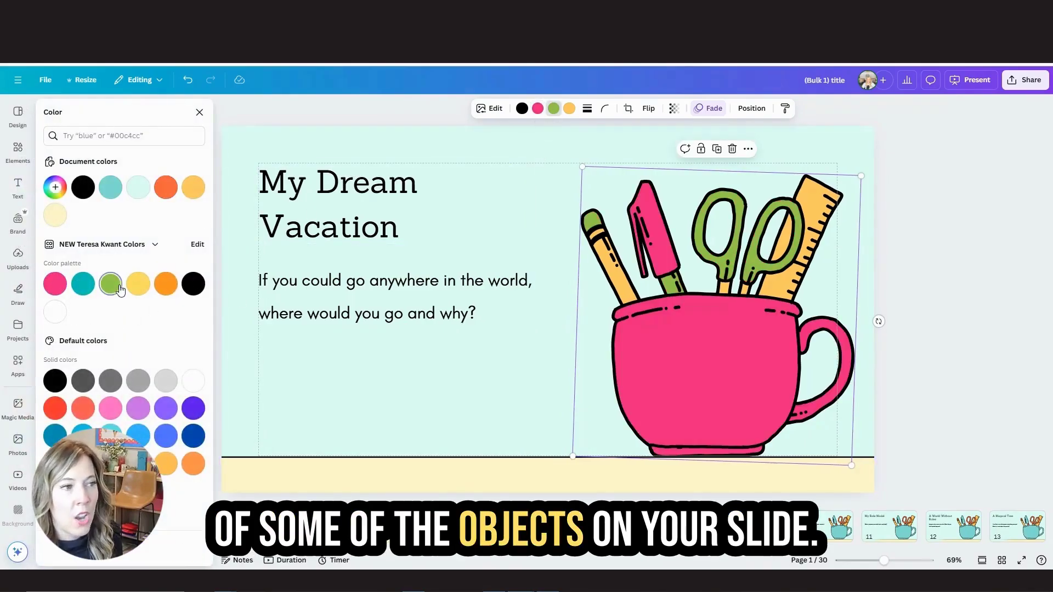
{"action": "left_click", "coordinate": [571, 109]}
Brighten the ruler and pencil yellow, then create a new 8.5 × 11 in custom-size design.
{"action": "left_click", "coordinate": [137, 285]}
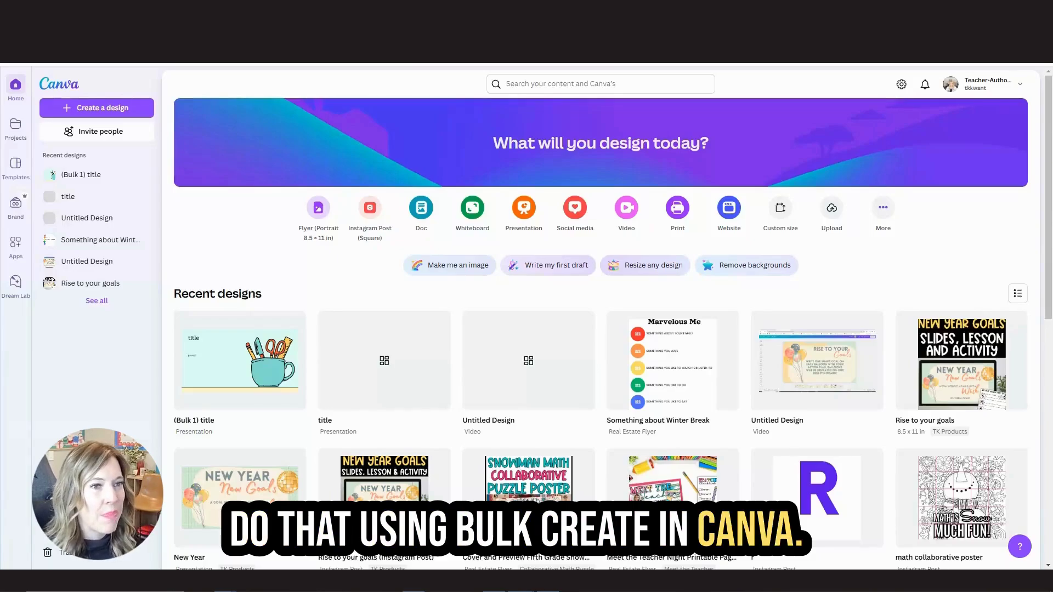
{"action": "left_click", "coordinate": [87, 106]}
{"action": "left_click", "coordinate": [311, 344]}
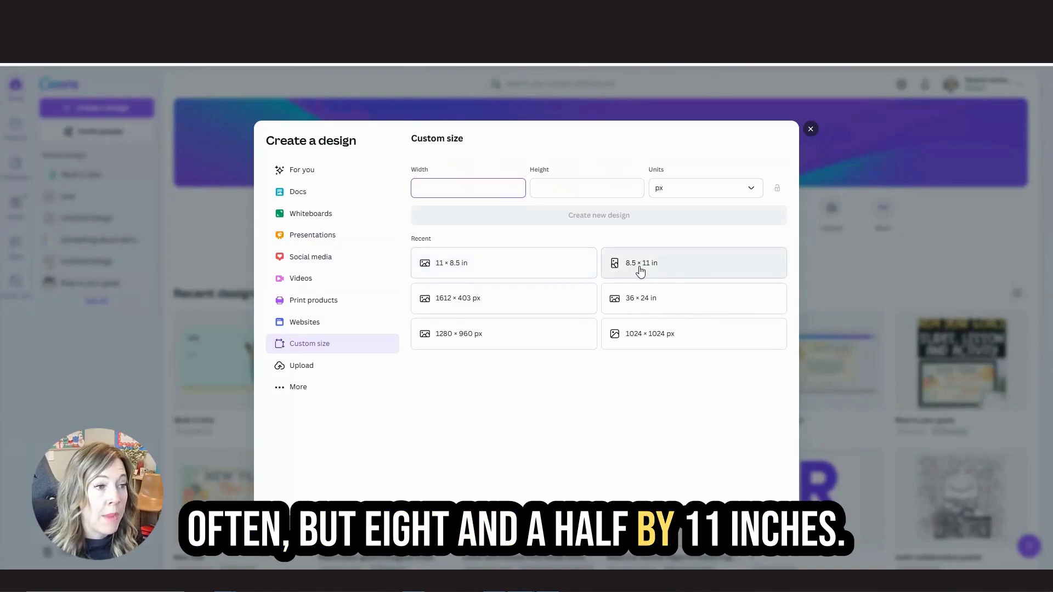
{"action": "left_click", "coordinate": [682, 192]}
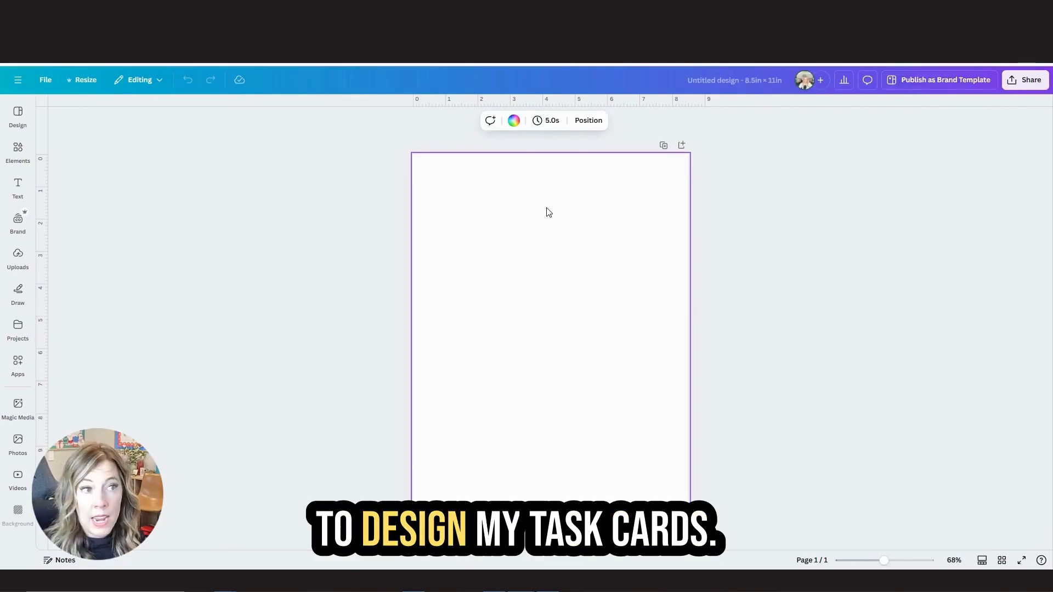
Browse the Elements panel down to the Grids section.
{"action": "left_click", "coordinate": [22, 121]}
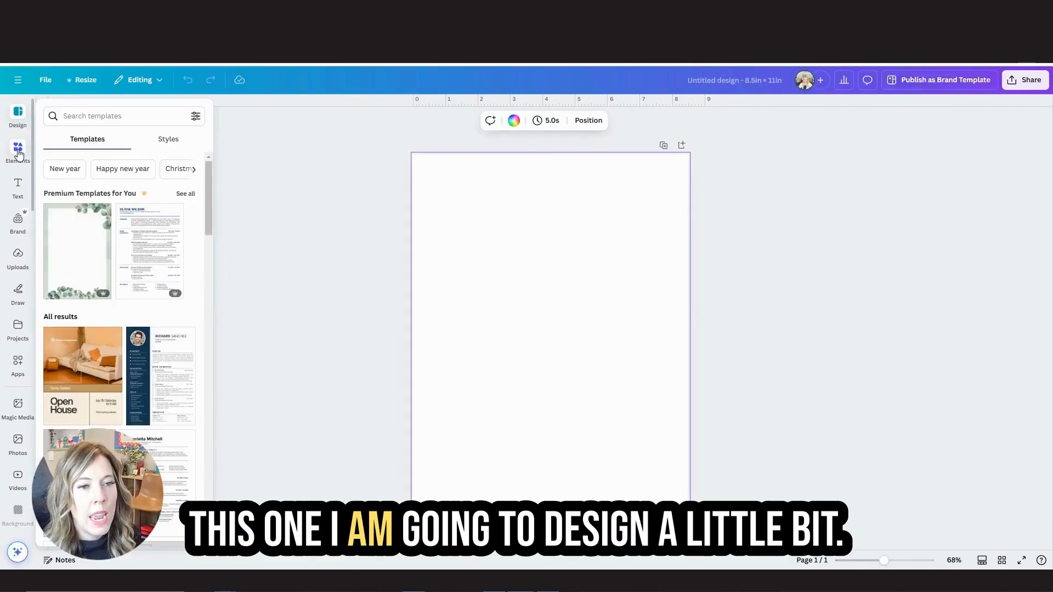
{"action": "left_click", "coordinate": [18, 151]}
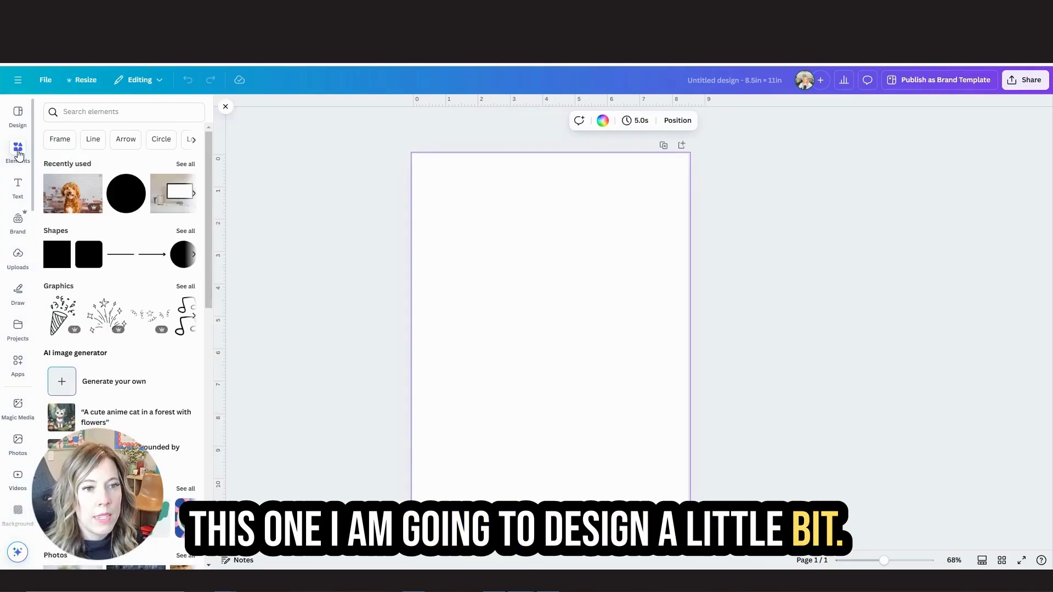
{"action": "scroll", "coordinate": [125, 296], "scroll_direction": "down", "scroll_amount": 6}
{"action": "scroll", "coordinate": [125, 296], "scroll_direction": "down", "scroll_amount": 7}
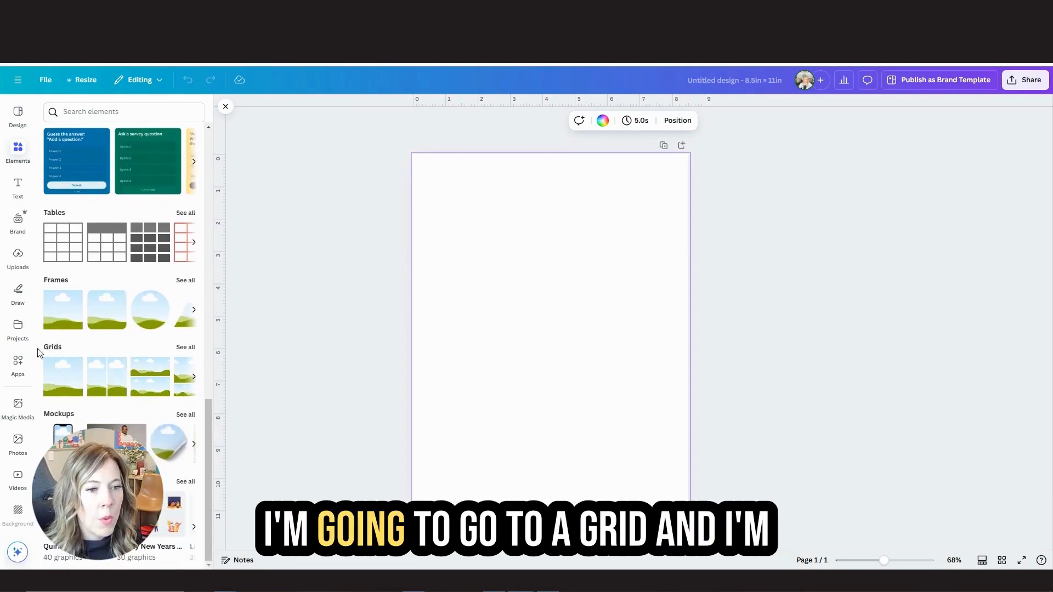
Add a page-filling two-row grid with 0 spacing, a solid black border and teal fill.
{"action": "left_click", "coordinate": [150, 377]}
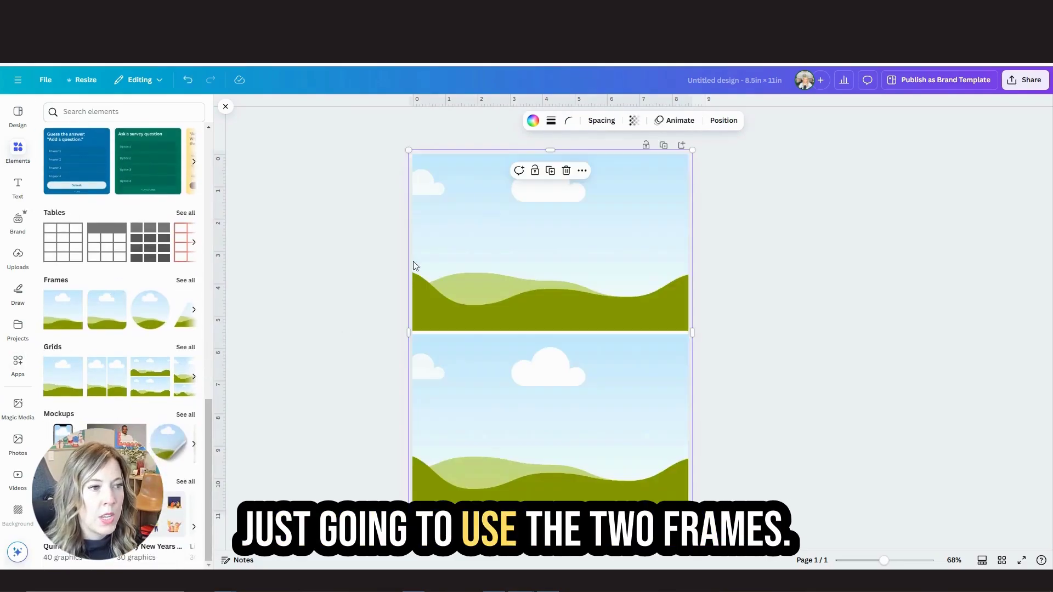
{"action": "left_click_drag", "start_coordinate": [409, 151], "coordinate": [413, 154]}
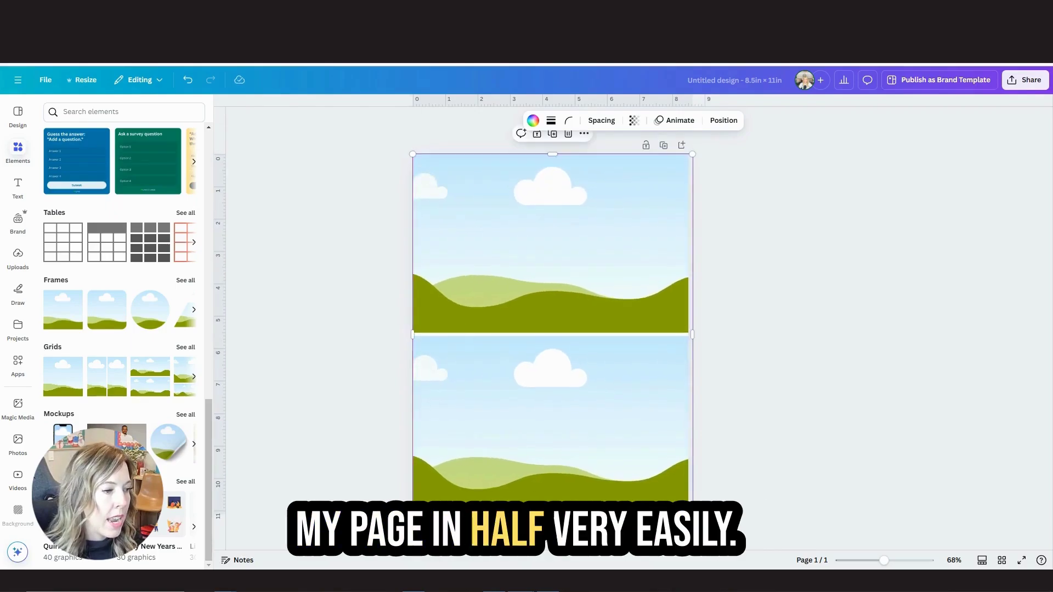
{"action": "left_click", "coordinate": [601, 120]}
{"action": "left_click_drag", "start_coordinate": [557, 163], "coordinate": [551, 162]}
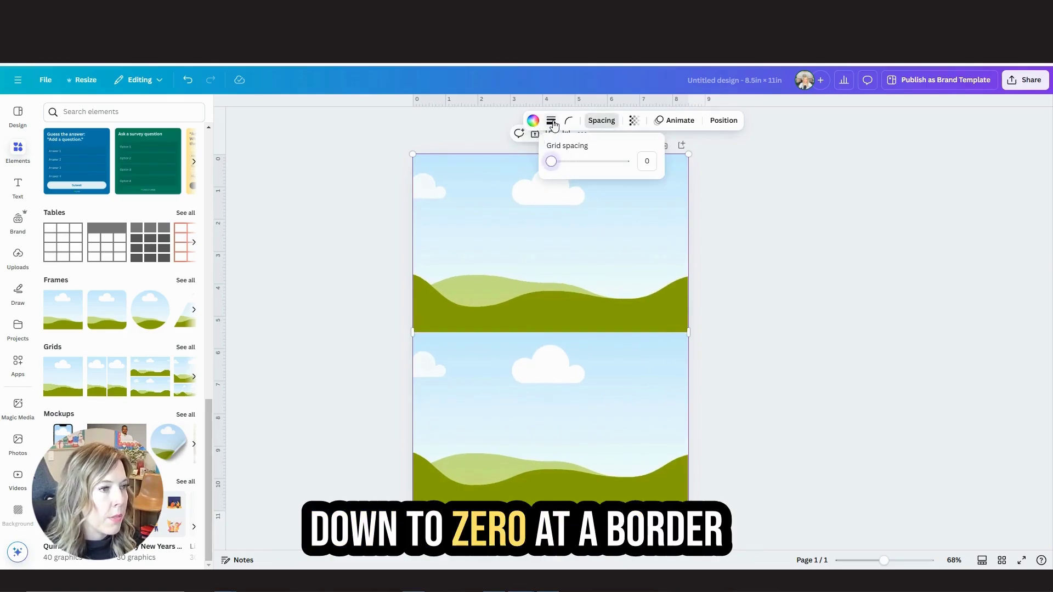
{"action": "left_click", "coordinate": [552, 120]}
{"action": "left_click", "coordinate": [522, 154]}
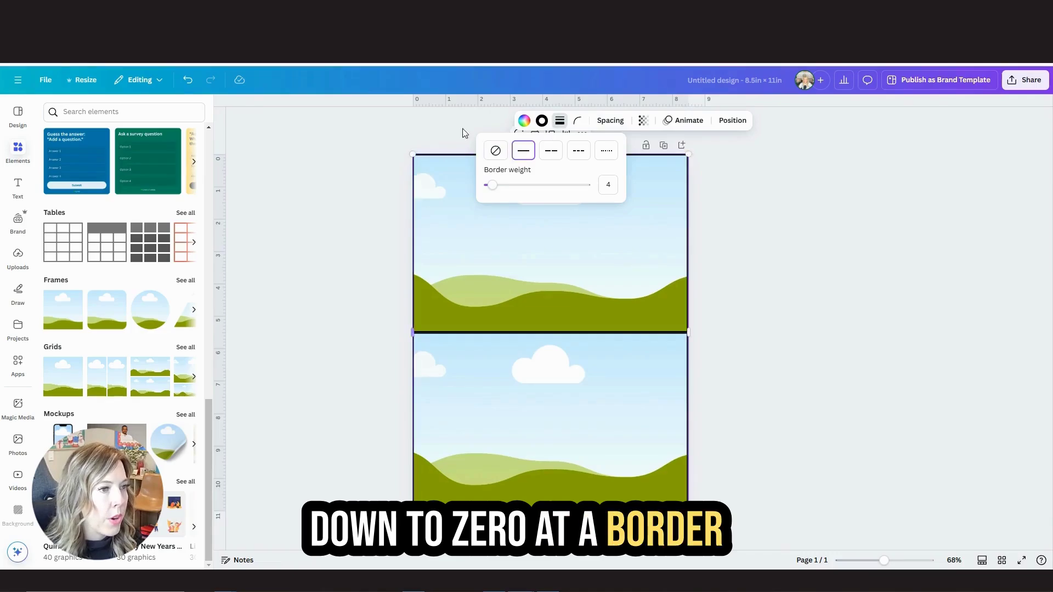
{"action": "left_click", "coordinate": [509, 130]}
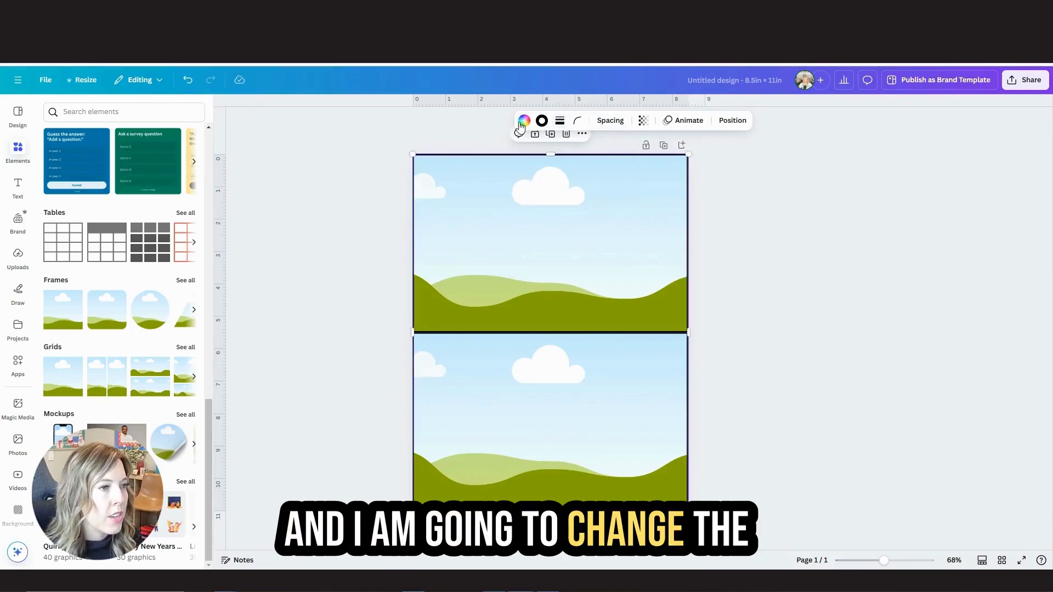
{"action": "left_click", "coordinate": [524, 122]}
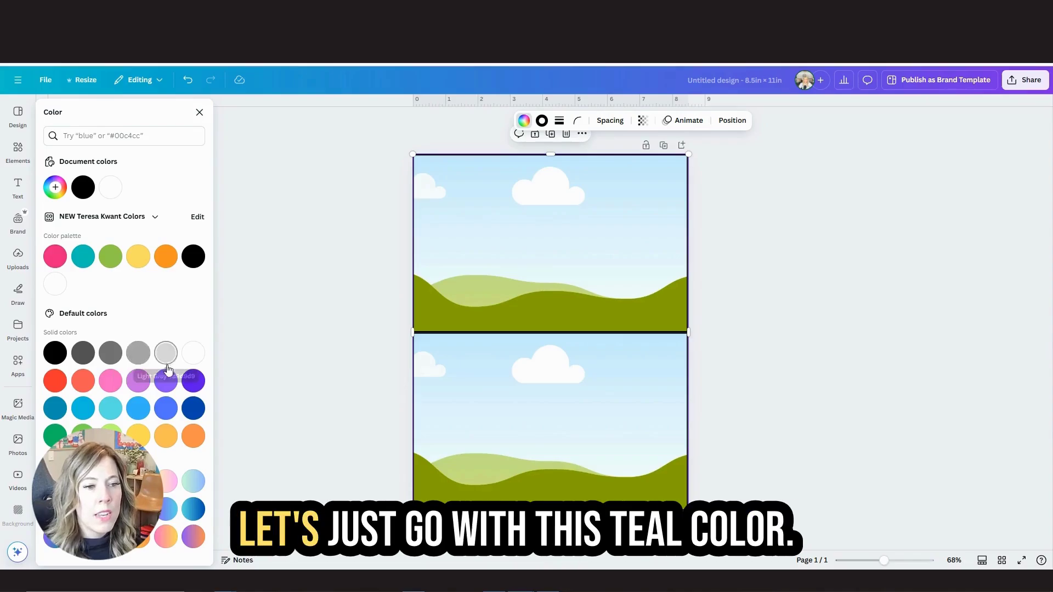
{"action": "left_click", "coordinate": [83, 260]}
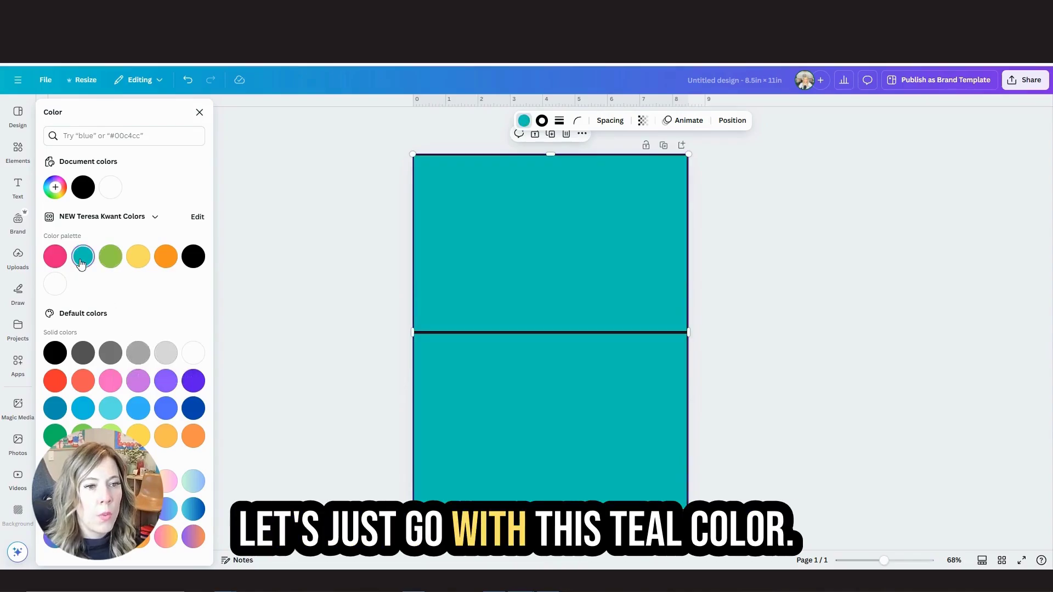
Inset a white rectangle in the top teal cell and paste a copy for the lower card.
{"action": "left_click", "coordinate": [17, 149]}
{"action": "left_click", "coordinate": [61, 264]}
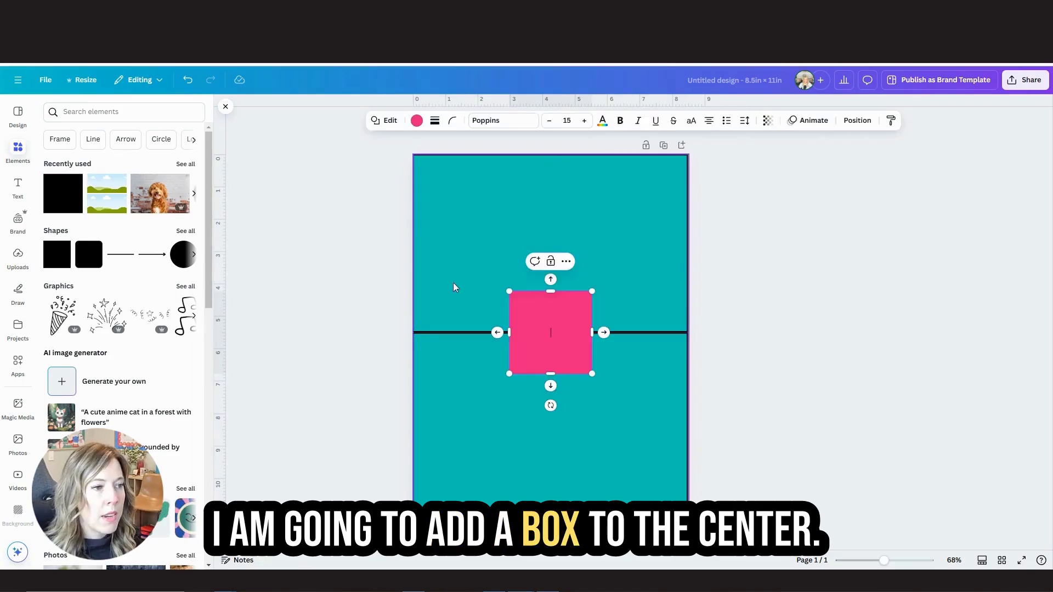
{"action": "left_click_drag", "start_coordinate": [548, 319], "coordinate": [468, 188]}
{"action": "left_click", "coordinate": [416, 128]}
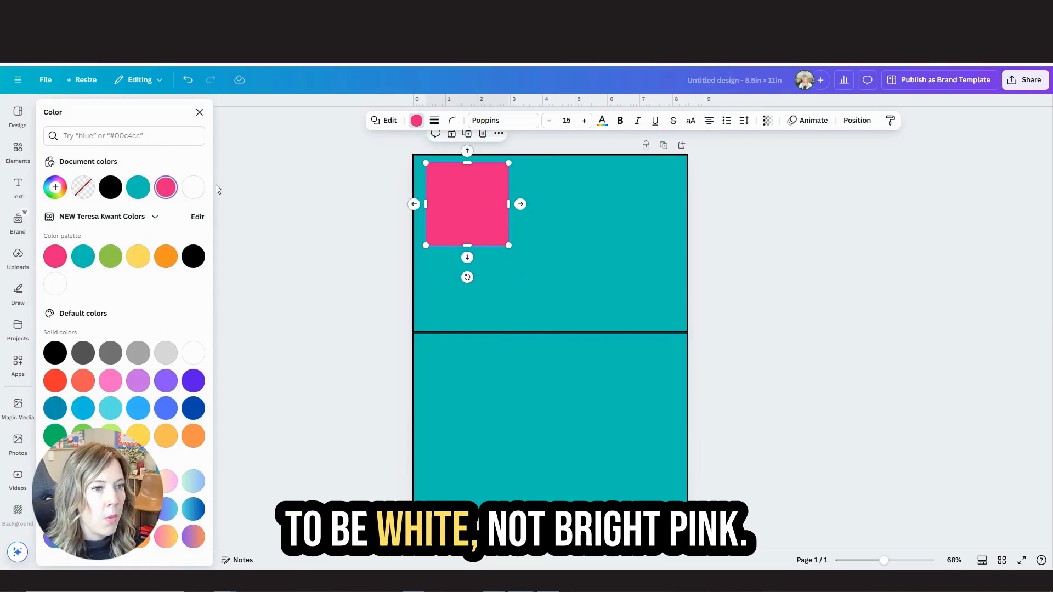
{"action": "left_click", "coordinate": [194, 187]}
{"action": "left_click_drag", "start_coordinate": [509, 245], "coordinate": [676, 325]}
{"action": "left_click_drag", "start_coordinate": [603, 258], "coordinate": [600, 264]}
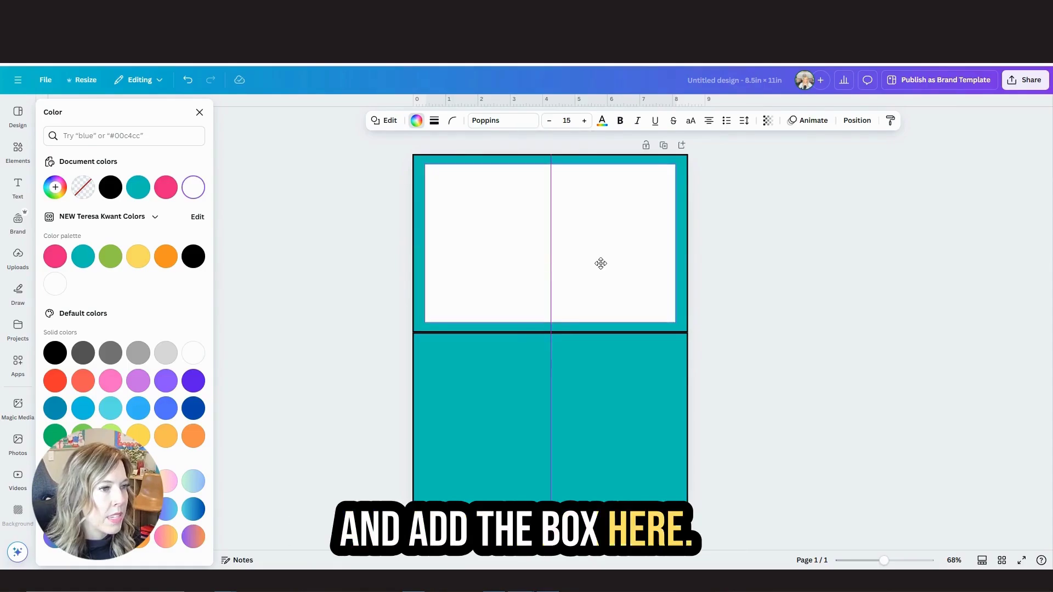
{"action": "left_click_drag", "start_coordinate": [672, 242], "coordinate": [676, 241]}
{"action": "left_click_drag", "start_coordinate": [604, 239], "coordinate": [594, 413]}
{"action": "key", "text": "ctrl+c"}
{"action": "key", "text": "ctrl+v"}
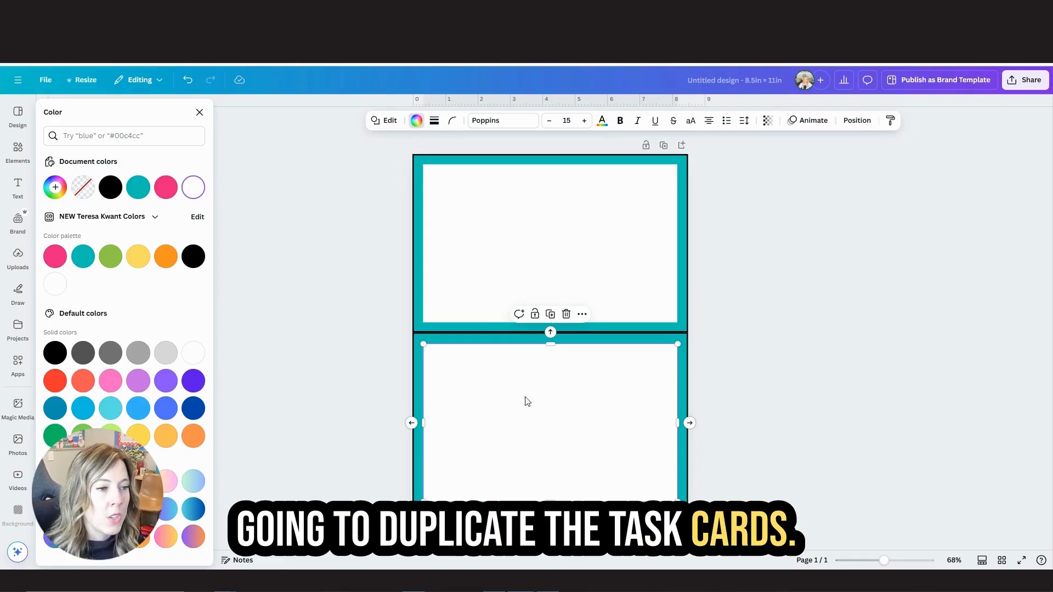
Colour the lower grid cell pink using the document colour, keeping the top cell teal.
{"action": "left_click", "coordinate": [420, 339]}
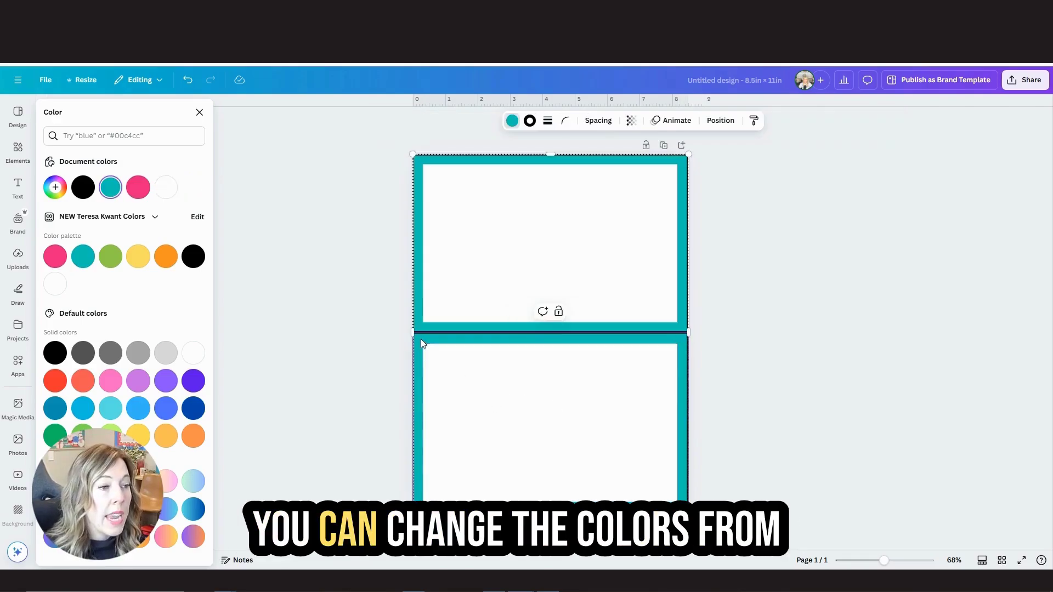
{"action": "left_click", "coordinate": [133, 187]}
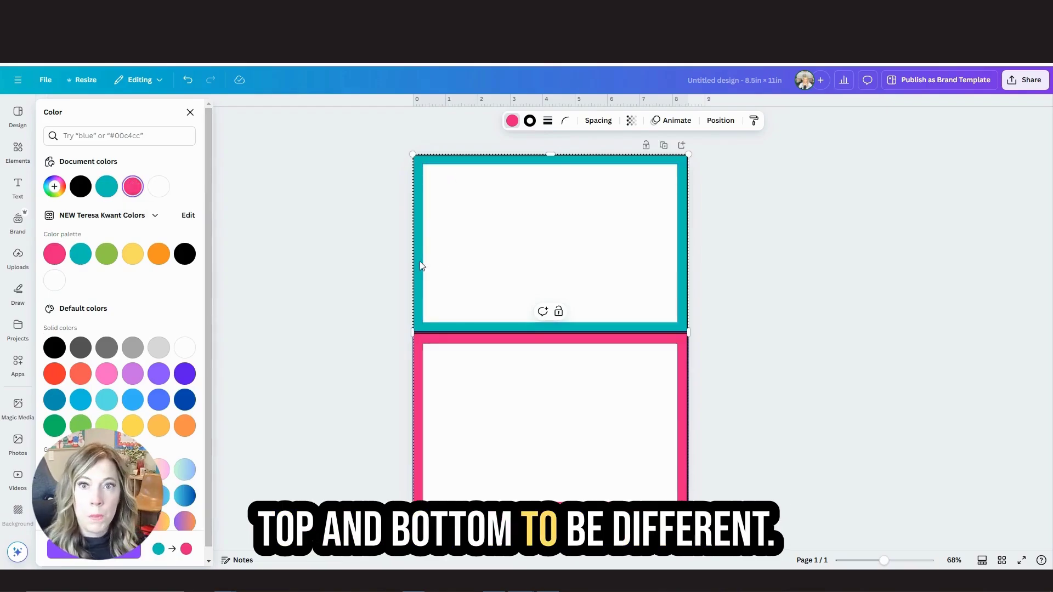
{"action": "left_click", "coordinate": [454, 247]}
{"action": "left_click", "coordinate": [454, 369]}
{"action": "left_click", "coordinate": [457, 312]}
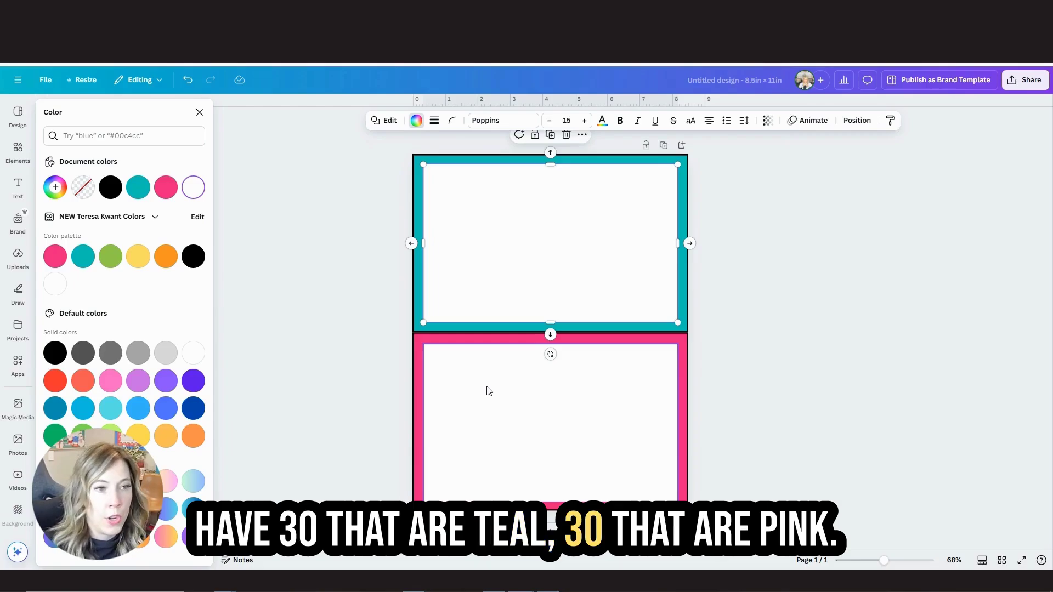
Search Elements for 'school supplies' and place the supplies border strip along the top card's bottom.
{"action": "left_click", "coordinate": [17, 150]}
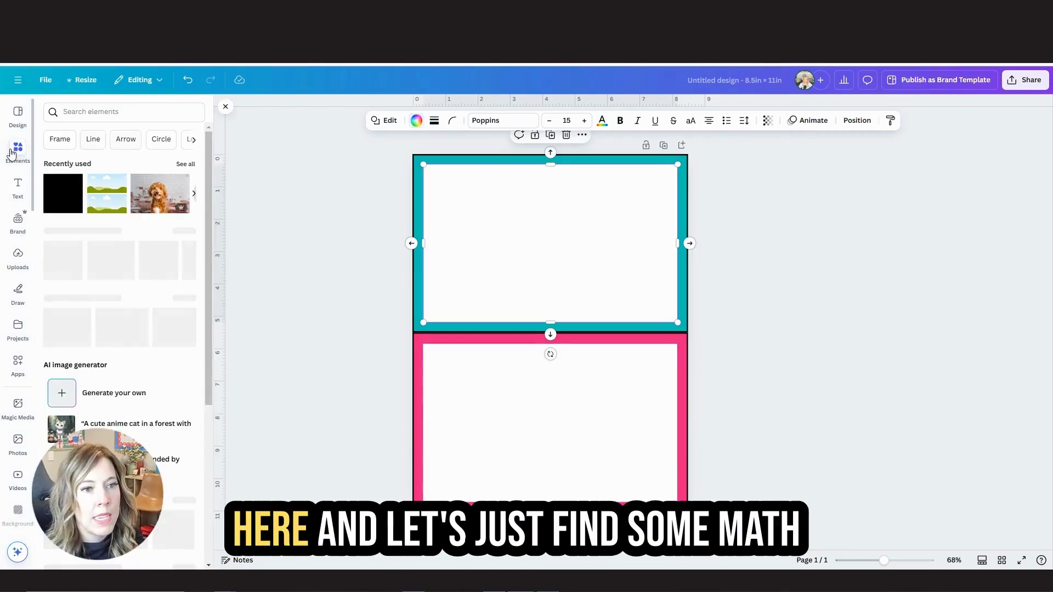
{"action": "left_click", "coordinate": [124, 112]}
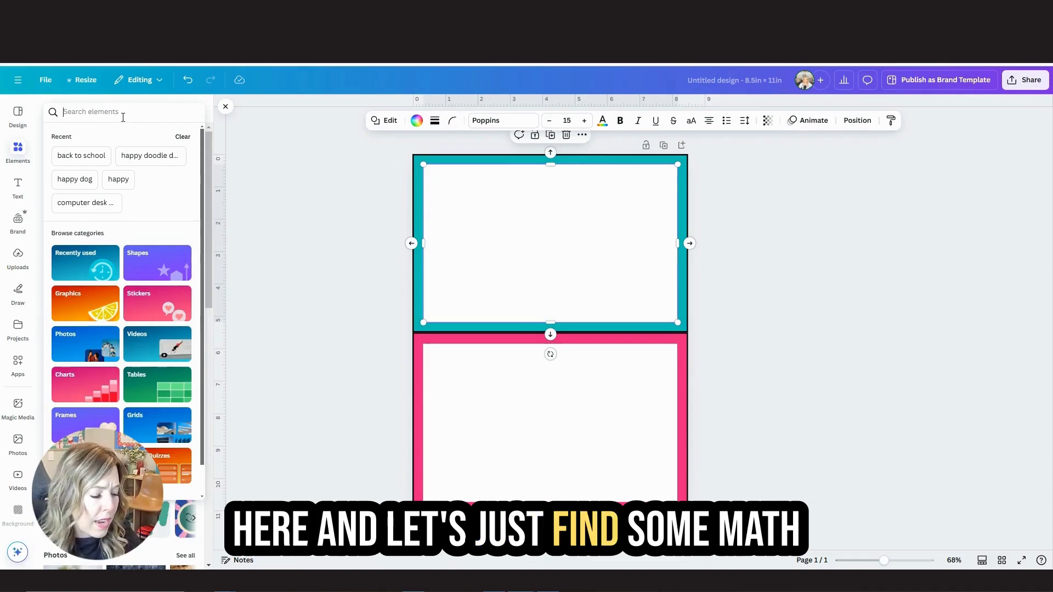
{"action": "type", "text": "math"}
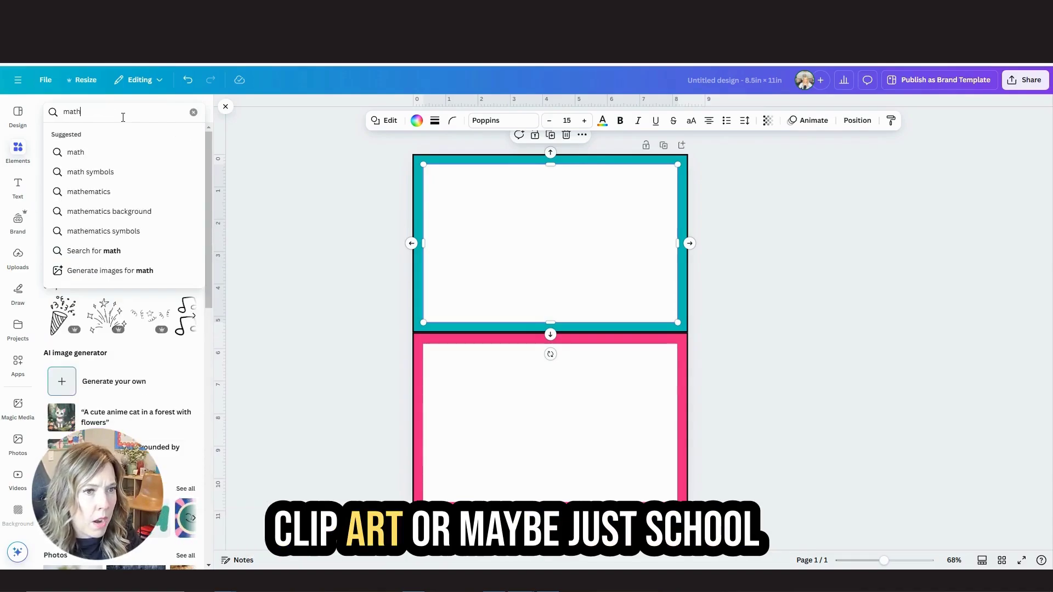
{"action": "key", "text": "BackSpace"}
{"action": "key", "text": "BackSpace"}
{"action": "key", "text": "BackSpace"}
{"action": "key", "text": "BackSpace"}
{"action": "type", "text": "school supp"}
{"action": "key", "text": "Return"}
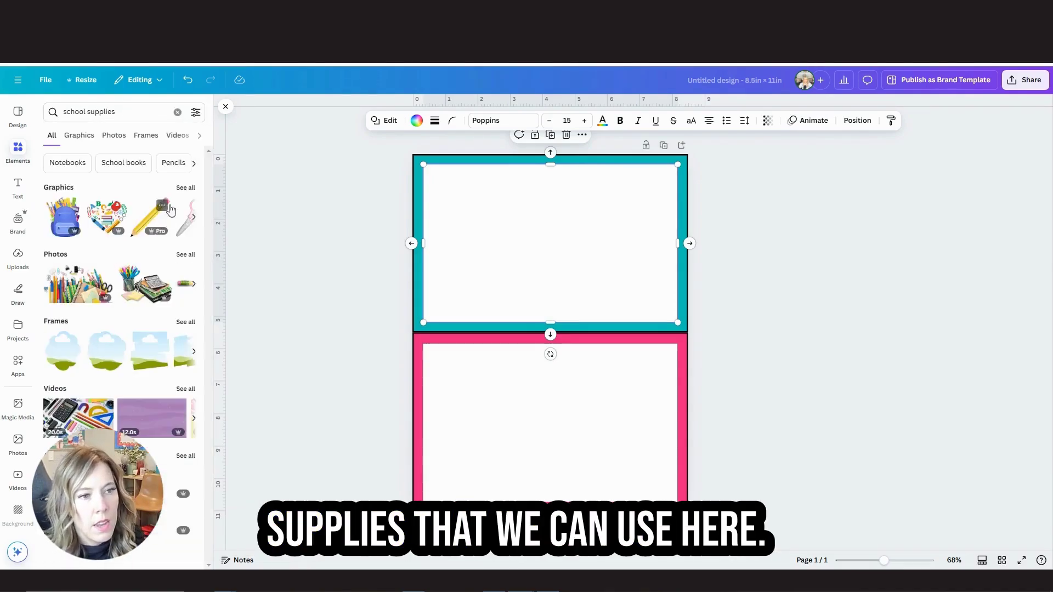
{"action": "left_click", "coordinate": [180, 190]}
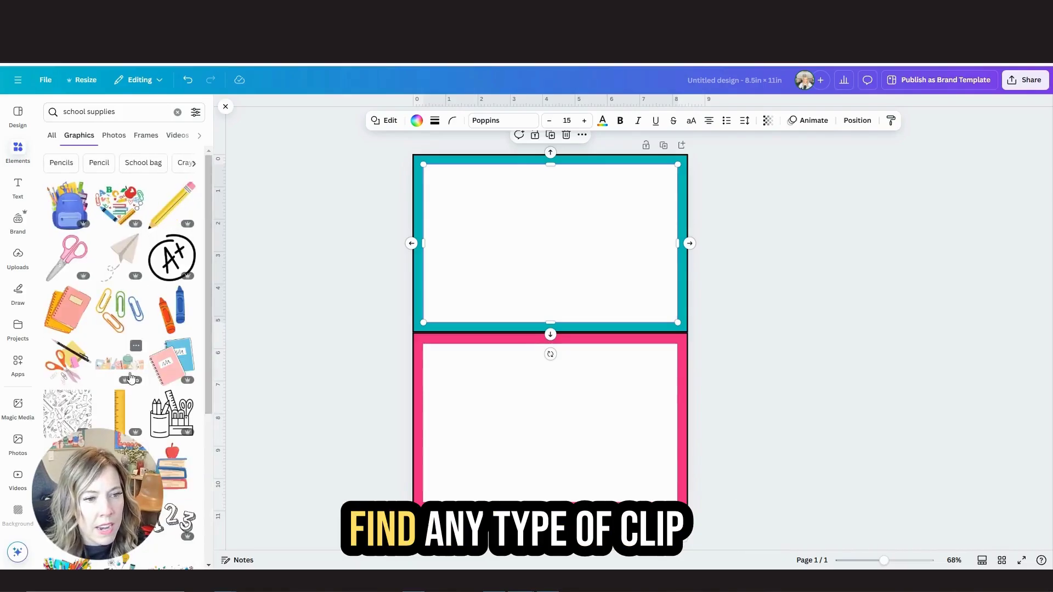
{"action": "scroll", "coordinate": [170, 390], "scroll_direction": "down", "scroll_amount": 5}
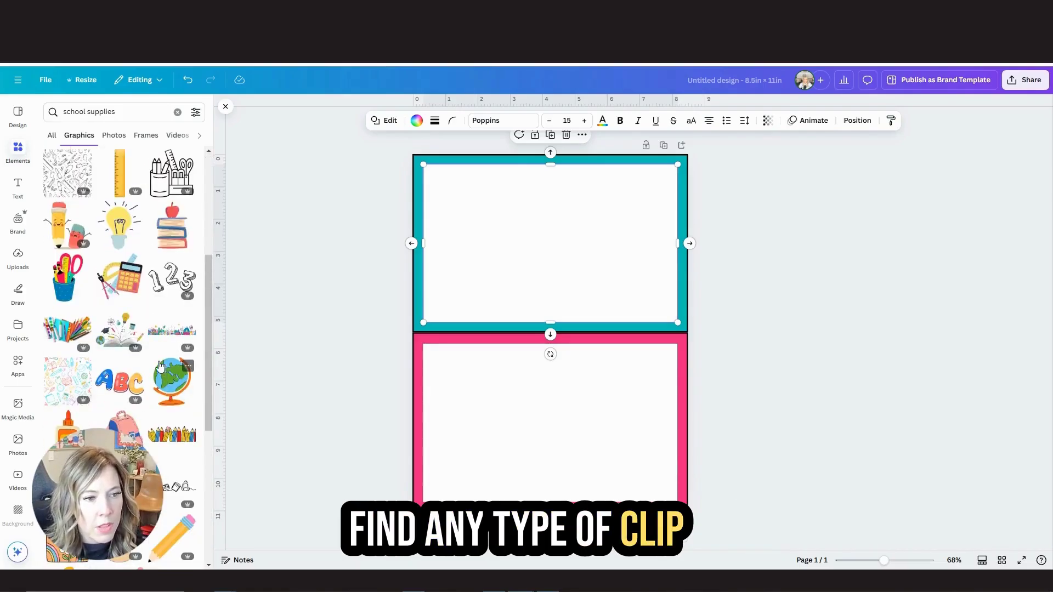
{"action": "left_click", "coordinate": [167, 331]}
{"action": "left_click_drag", "start_coordinate": [543, 336], "coordinate": [689, 269]}
Recolour the top card frame light yellow with the eyedropper.
{"action": "left_click", "coordinate": [415, 166]}
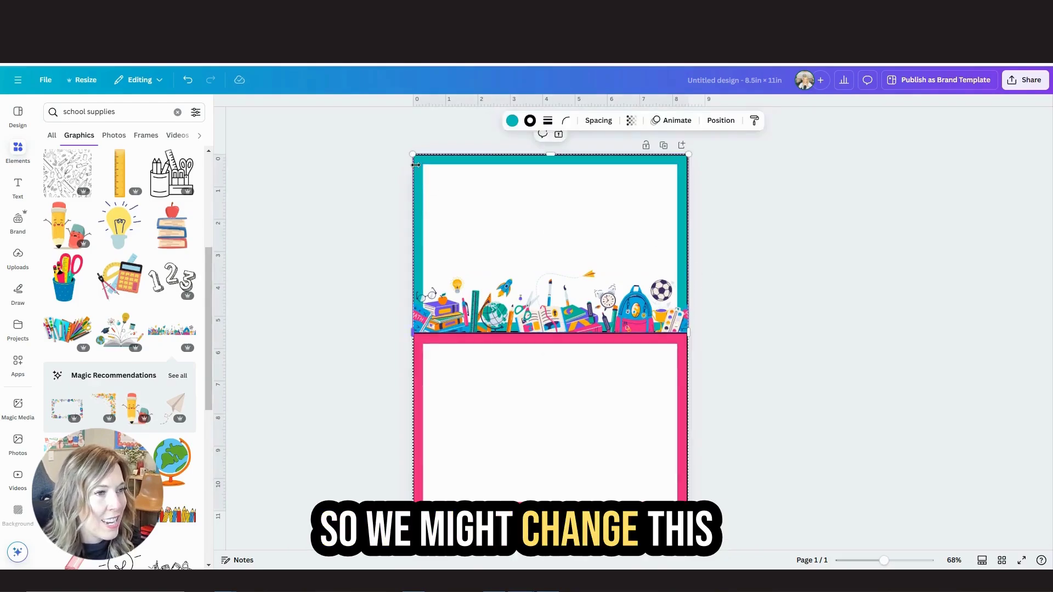
{"action": "left_click", "coordinate": [514, 121]}
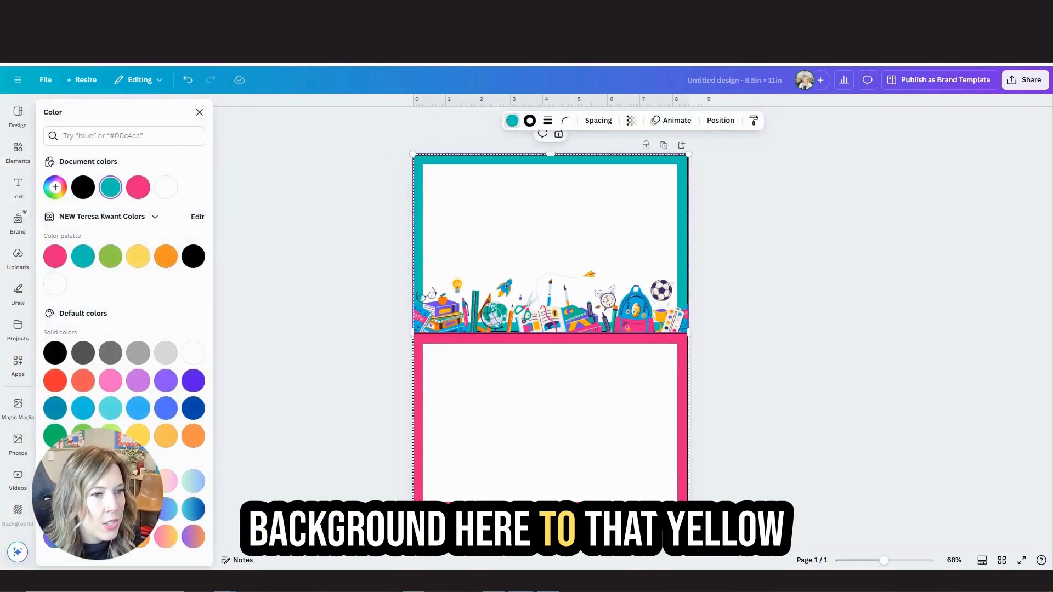
{"action": "left_click", "coordinate": [63, 195]}
{"action": "left_click", "coordinate": [181, 314]}
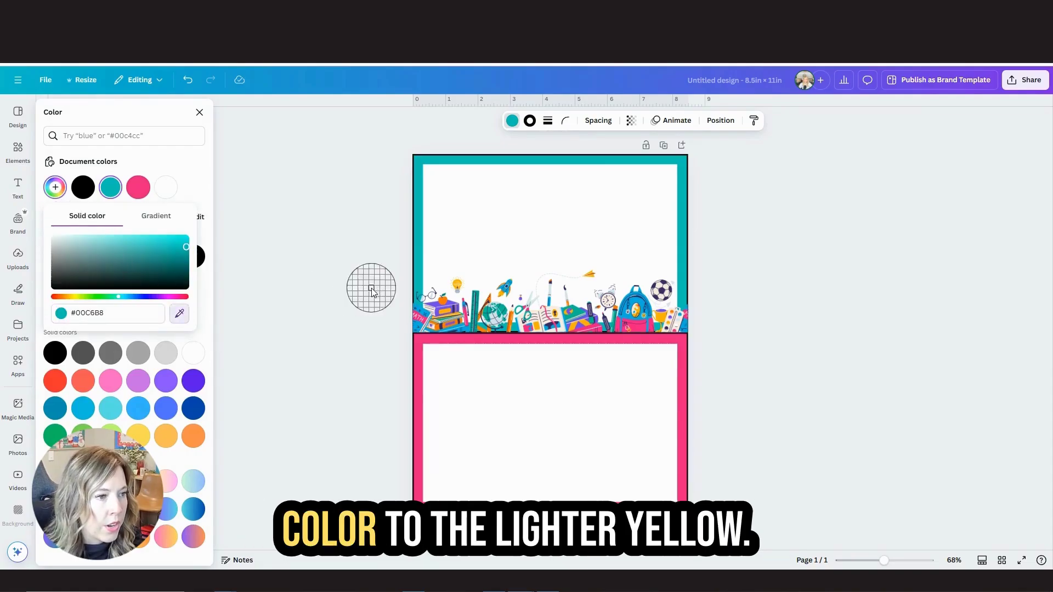
{"action": "left_click", "coordinate": [458, 285]}
{"action": "key", "text": "Escape"}
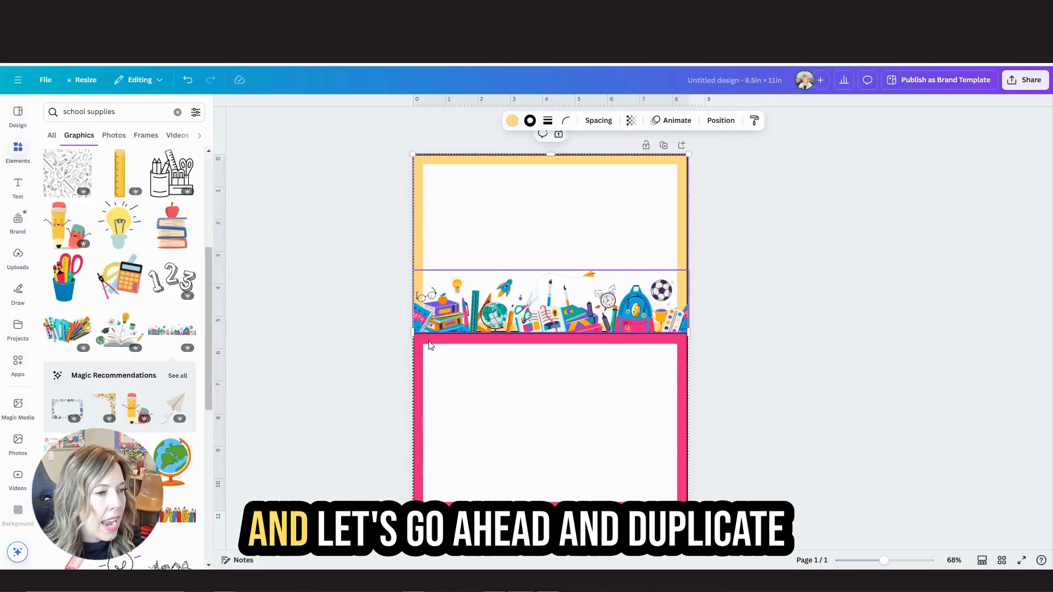
Duplicate the school-supplies strip and move the copy to the bottom card.
{"action": "left_click", "coordinate": [430, 305]}
{"action": "key", "text": "ctrl+d"}
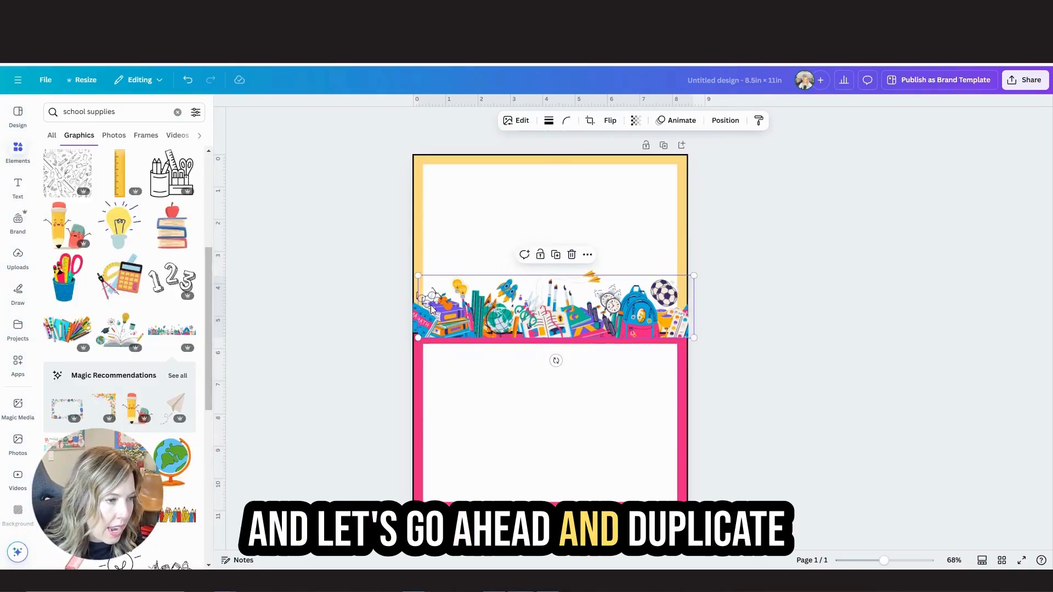
{"action": "left_click_drag", "start_coordinate": [506, 326], "coordinate": [502, 493]}
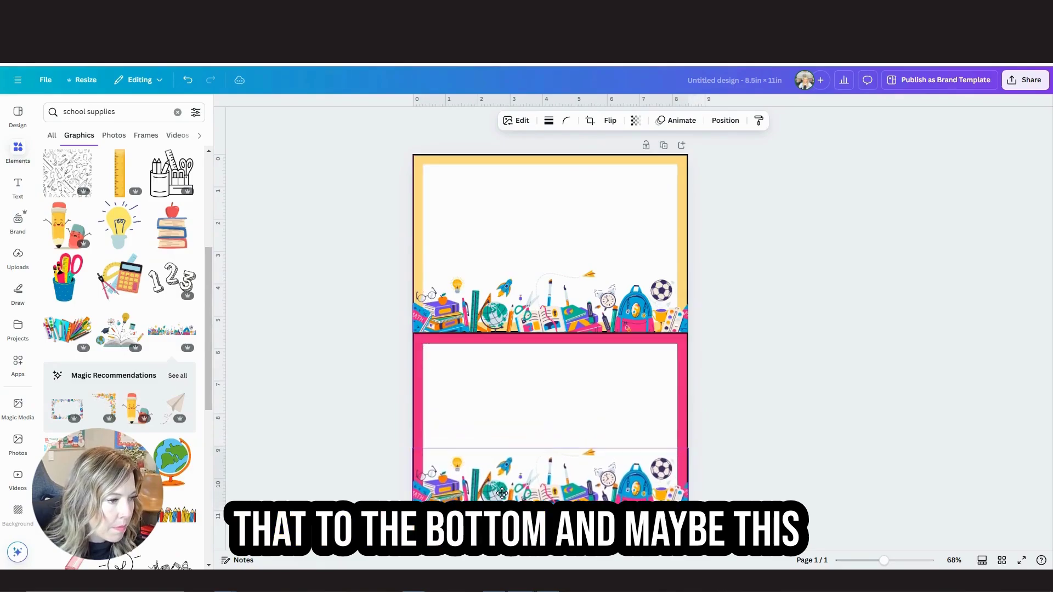
Recolour the bottom card frame purple with the eyedropper.
{"action": "left_click", "coordinate": [415, 363]}
{"action": "left_click", "coordinate": [513, 122]}
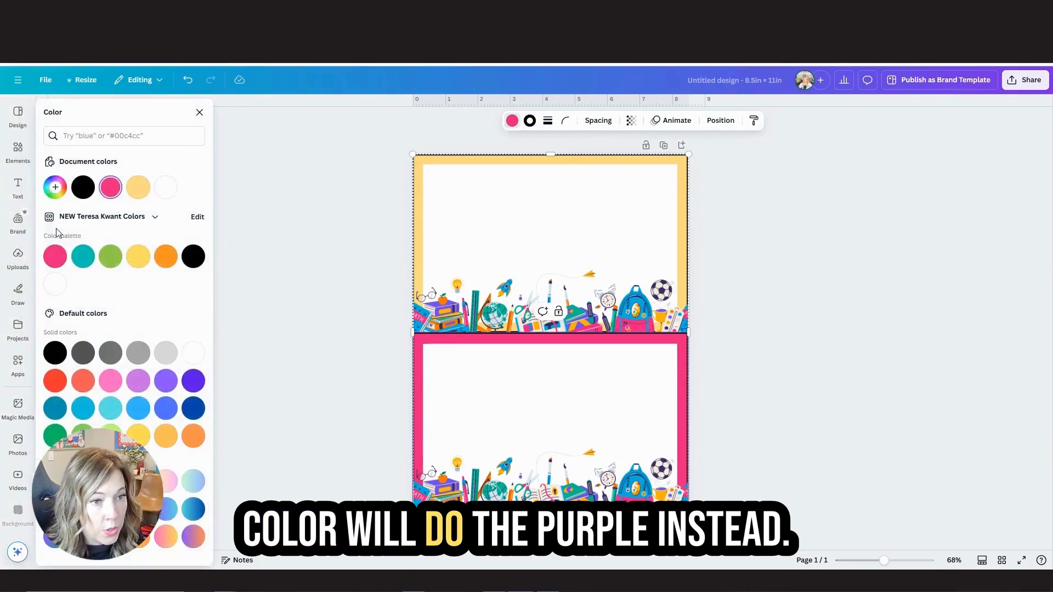
{"action": "left_click", "coordinate": [55, 187]}
{"action": "left_click", "coordinate": [179, 313]}
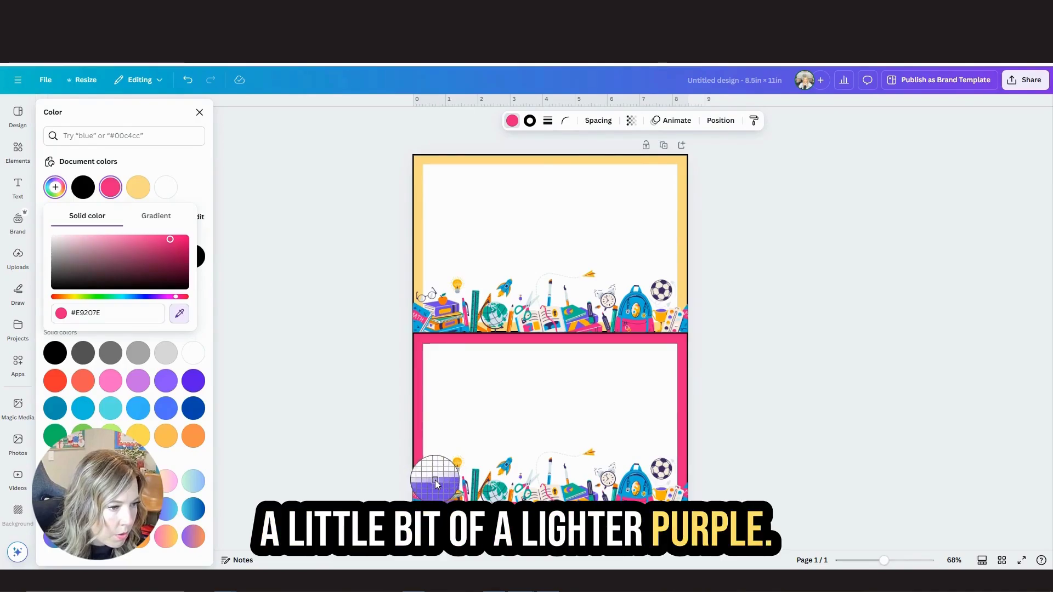
{"action": "left_click", "coordinate": [436, 480]}
{"action": "left_click", "coordinate": [309, 446]}
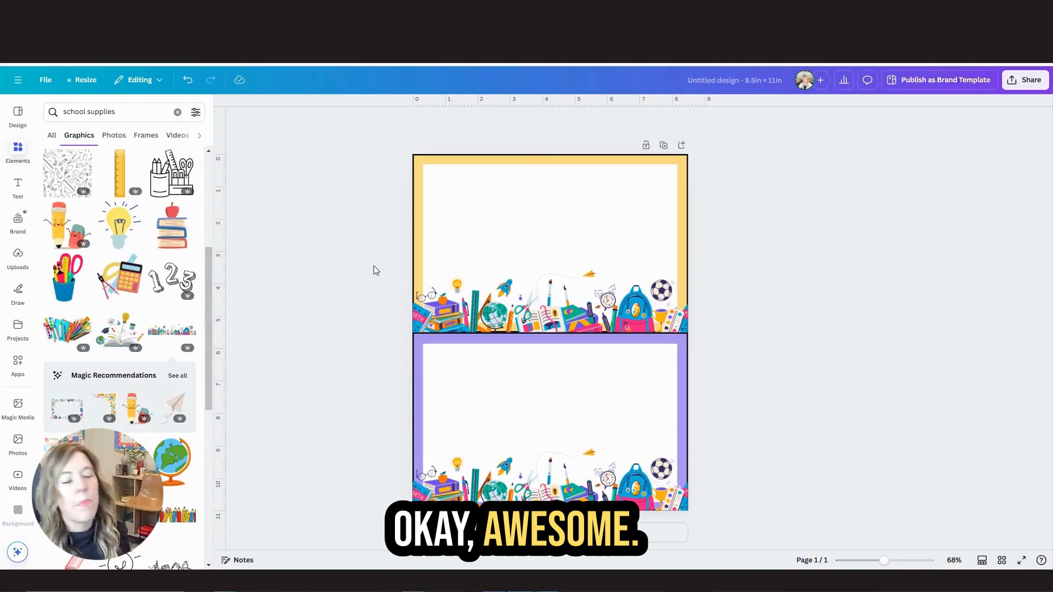
Add an enlarged subtitle text box in the top card reading 'Top'.
{"action": "left_click", "coordinate": [20, 189]}
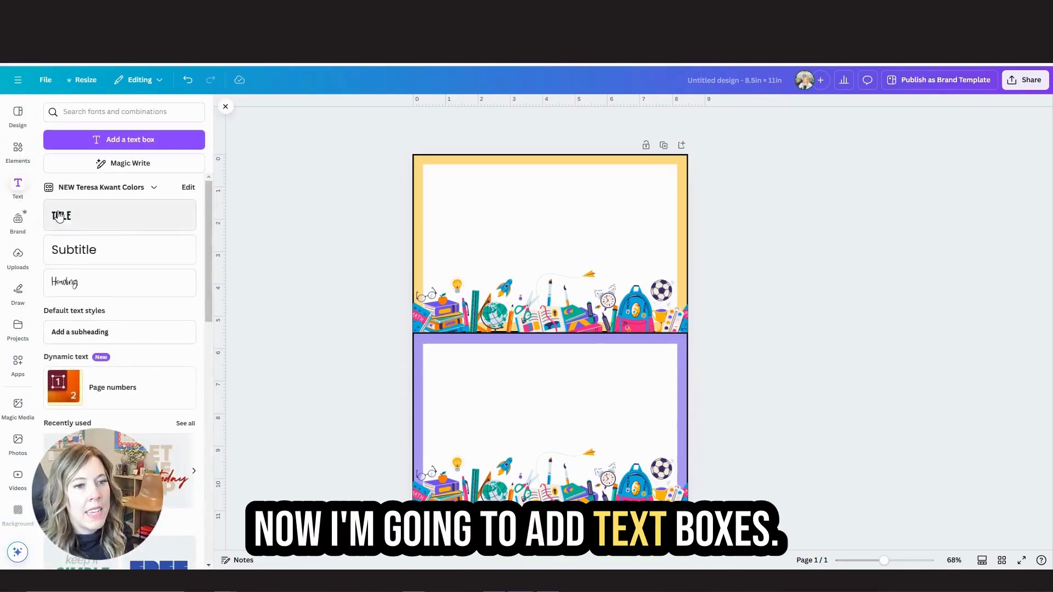
{"action": "left_click", "coordinate": [67, 248]}
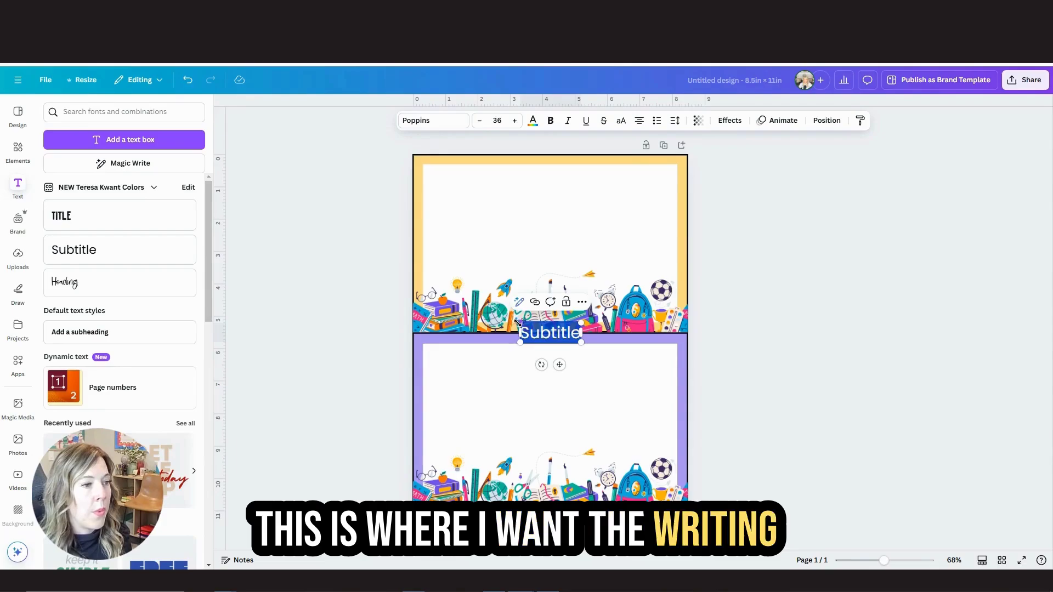
{"action": "left_click_drag", "start_coordinate": [520, 324], "coordinate": [642, 208]}
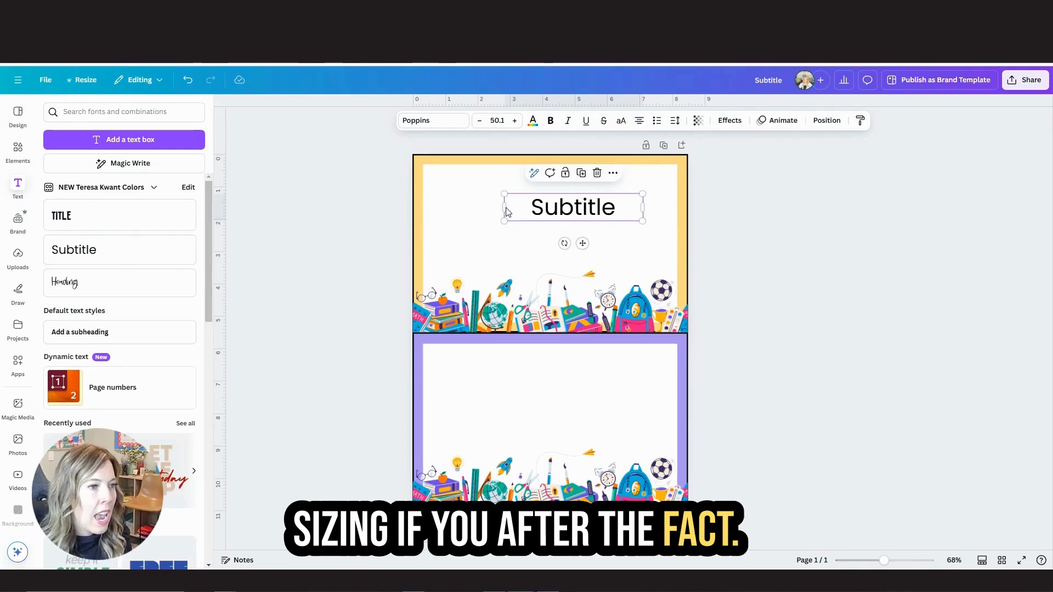
{"action": "left_click_drag", "start_coordinate": [504, 208], "coordinate": [464, 210]}
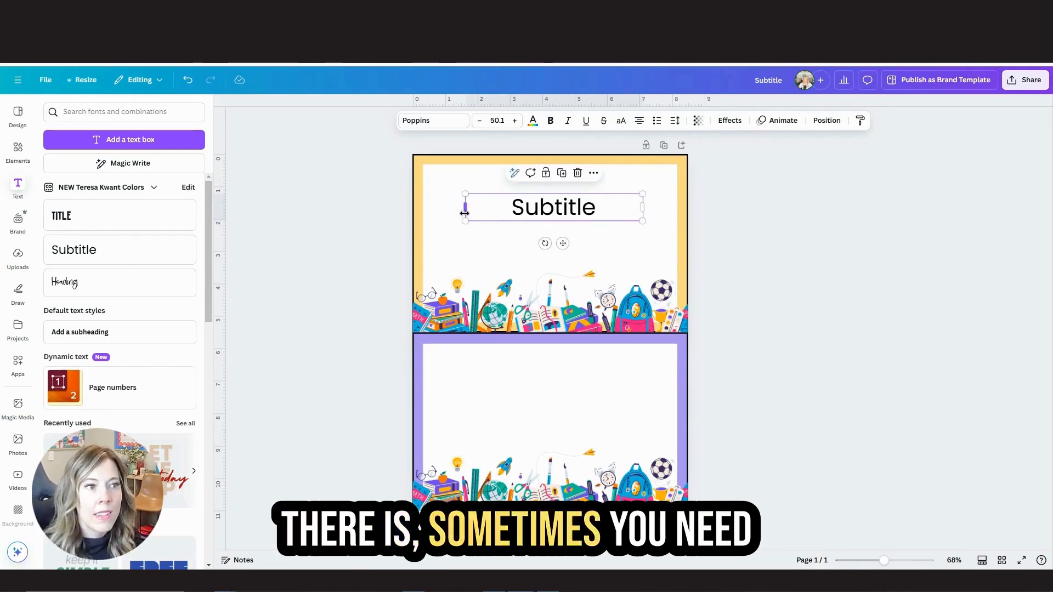
{"action": "left_click", "coordinate": [289, 245]}
{"action": "left_click_drag", "start_coordinate": [544, 197], "coordinate": [536, 186]}
{"action": "double_click", "coordinate": [536, 189]}
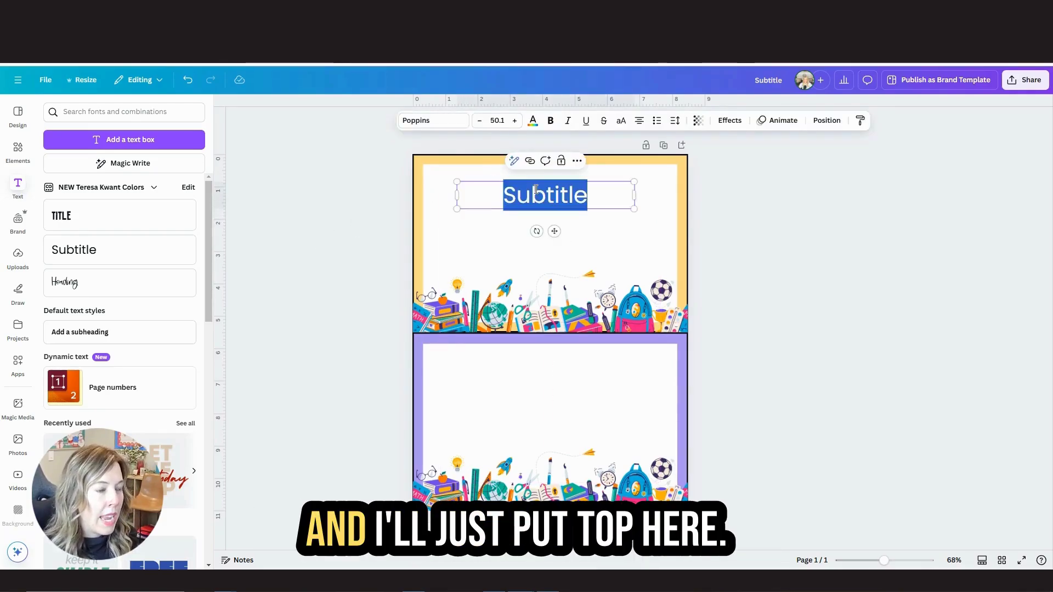
{"action": "type", "text": "Top"}
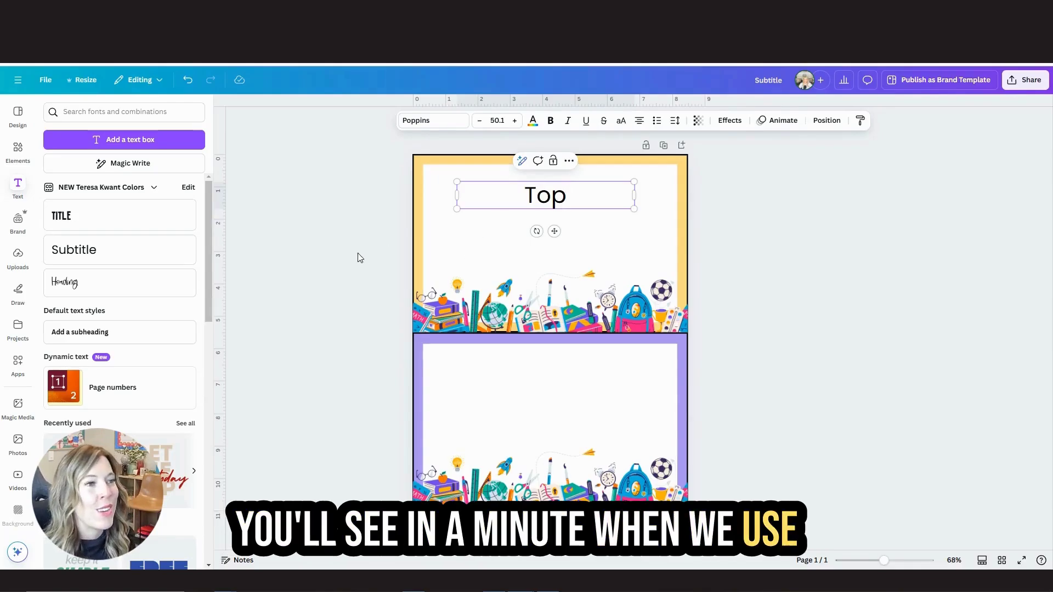
{"action": "key", "text": "Tab"}
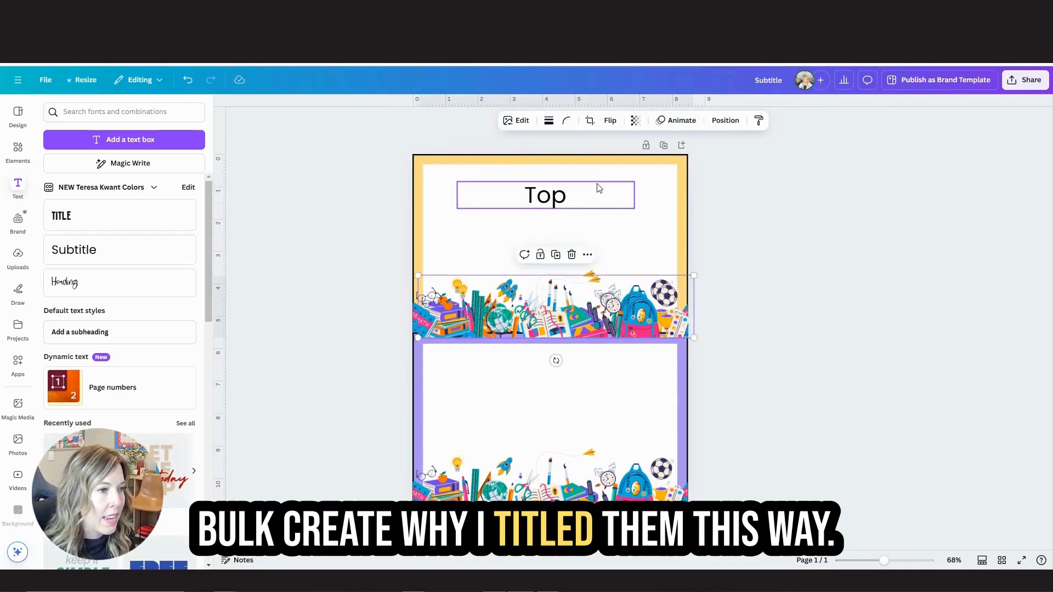
Copy the Top box into the lower purple card and change it to 'Bottom'.
{"action": "left_click", "coordinate": [571, 206]}
{"action": "key", "text": "ctrl+c"}
{"action": "key", "text": "ctrl+v"}
{"action": "left_click_drag", "start_coordinate": [571, 207], "coordinate": [572, 401]}
{"action": "double_click", "coordinate": [572, 401]}
{"action": "type", "text": "Bot"}
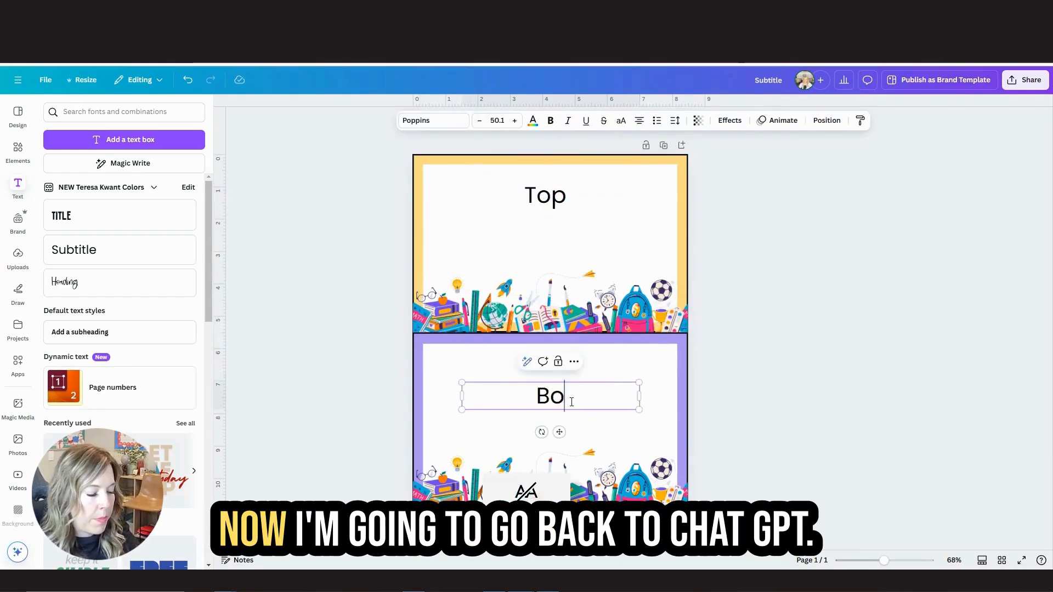
{"action": "type", "text": "tonm"}
{"action": "key", "text": "BackSpace"}
{"action": "key", "text": "BackSpace"}
{"action": "type", "text": "m"}
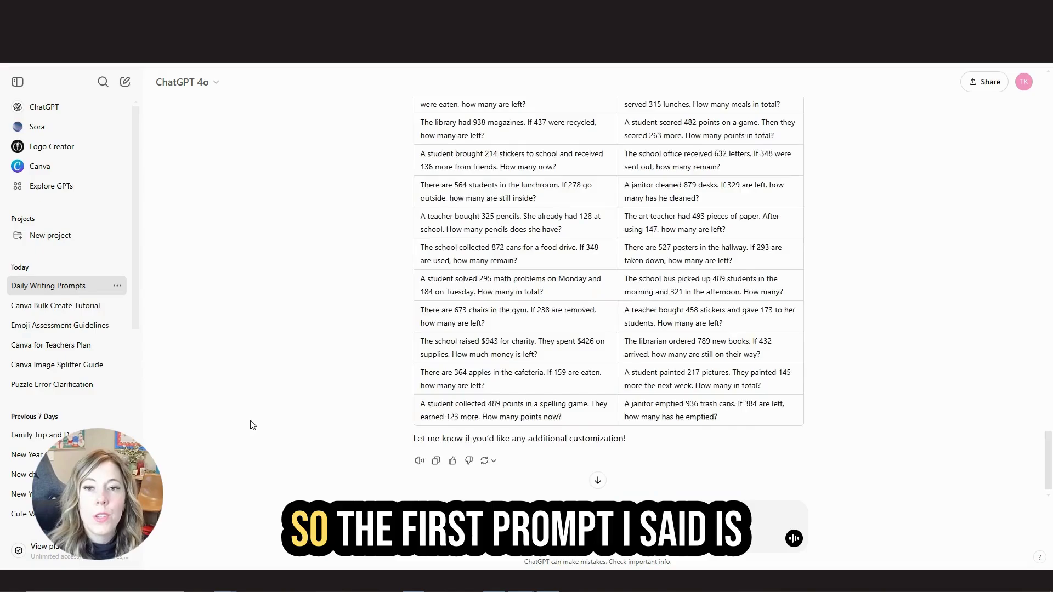
Scroll ChatGPT to the un-numbered word-problem table and drag-select all its problems.
{"action": "scroll", "coordinate": [252, 425], "scroll_direction": "up", "scroll_amount": 10}
{"action": "scroll", "coordinate": [252, 426], "scroll_direction": "up", "scroll_amount": 15}
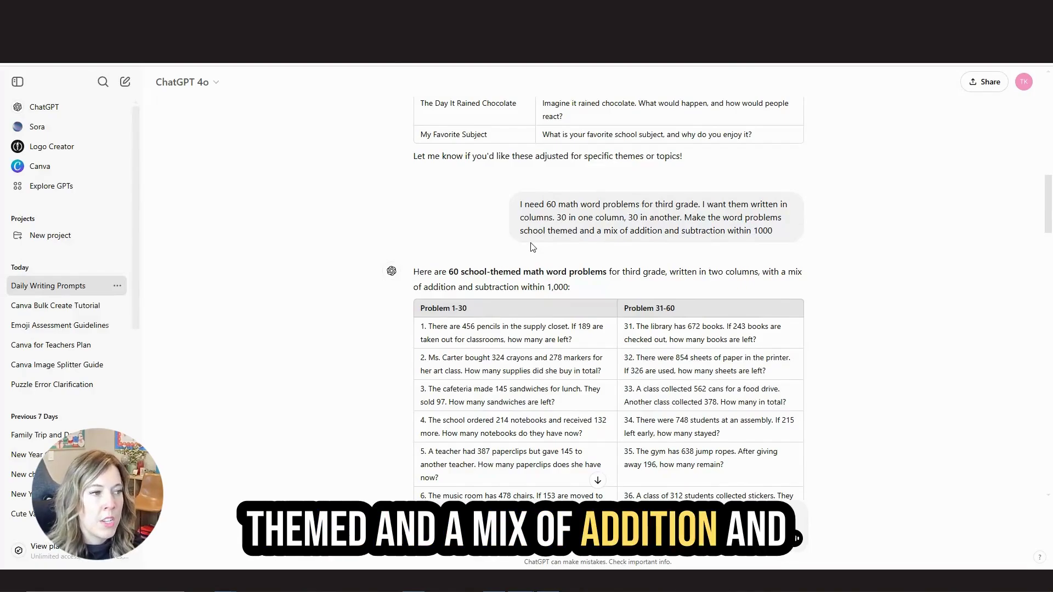
{"action": "scroll", "coordinate": [404, 282], "scroll_direction": "down", "scroll_amount": 2}
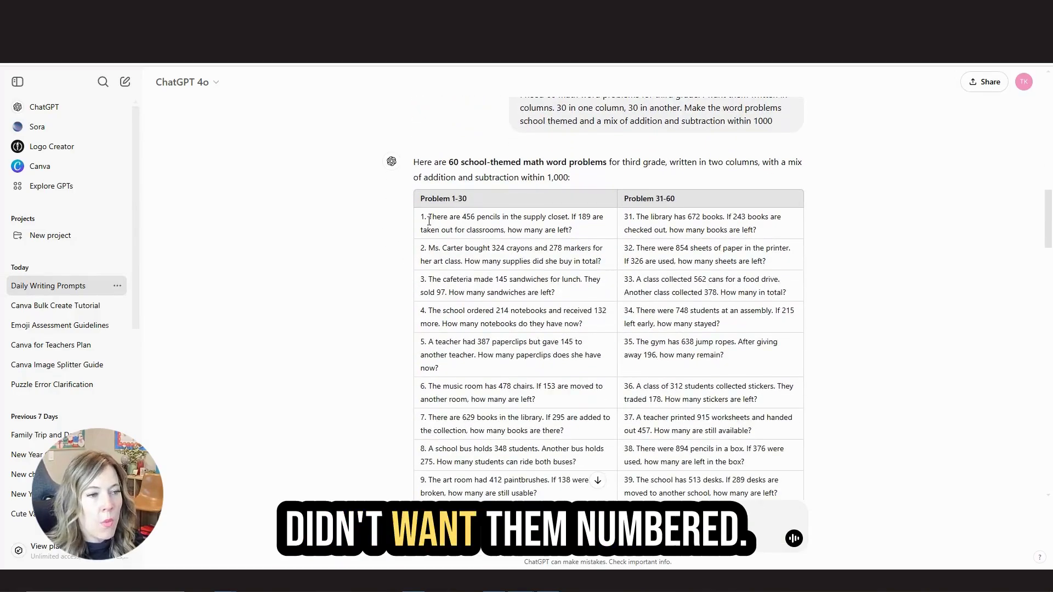
{"action": "scroll", "coordinate": [549, 259], "scroll_direction": "down", "scroll_amount": 1}
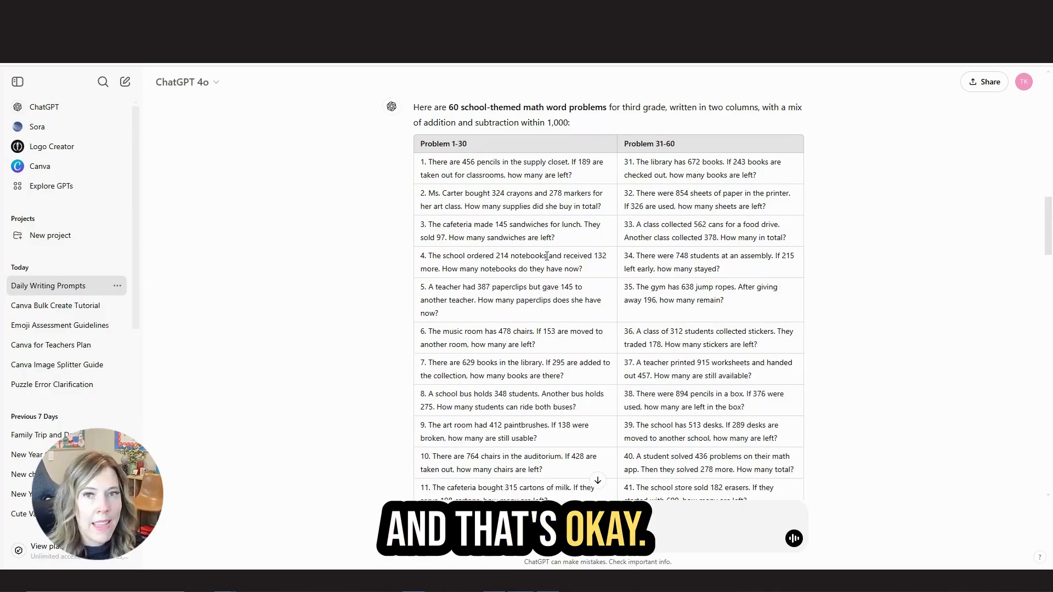
{"action": "scroll", "coordinate": [578, 265], "scroll_direction": "down", "scroll_amount": 1}
{"action": "scroll", "coordinate": [579, 265], "scroll_direction": "down", "scroll_amount": 15}
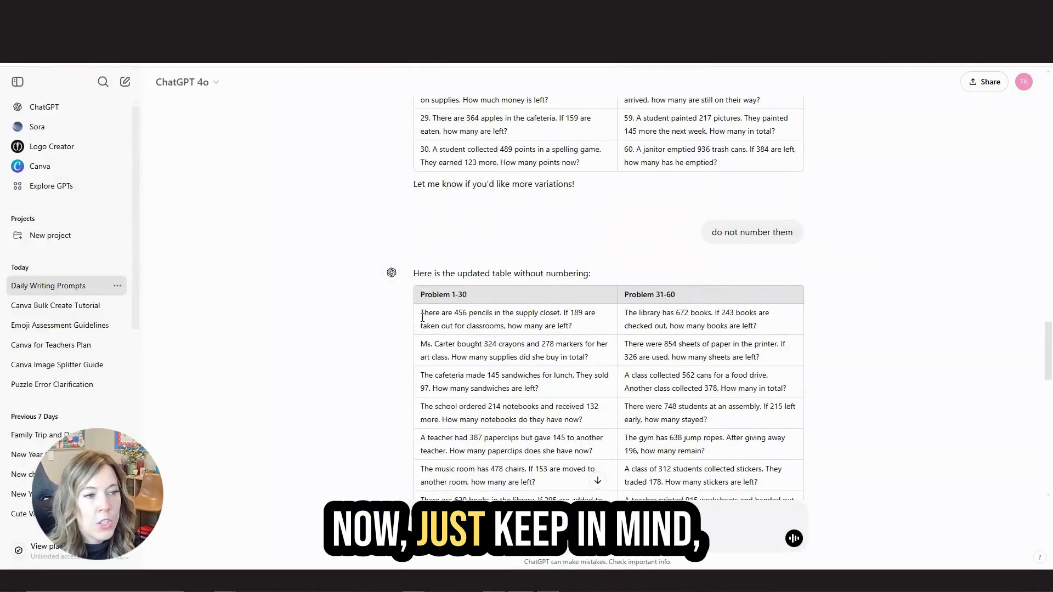
{"action": "mouse_move", "coordinate": [422, 317]}
{"action": "left_mouse_down"}
{"action": "mouse_move", "coordinate": [680, 329]}
{"action": "mouse_move", "coordinate": [691, 353]}
{"action": "mouse_move", "coordinate": [757, 397]}
{"action": "mouse_move", "coordinate": [761, 415]}
{"action": "left_mouse_up"}
Copy the selected word problems from ChatGPT.
{"action": "right_click", "coordinate": [682, 311]}
{"action": "left_click", "coordinate": [699, 322]}
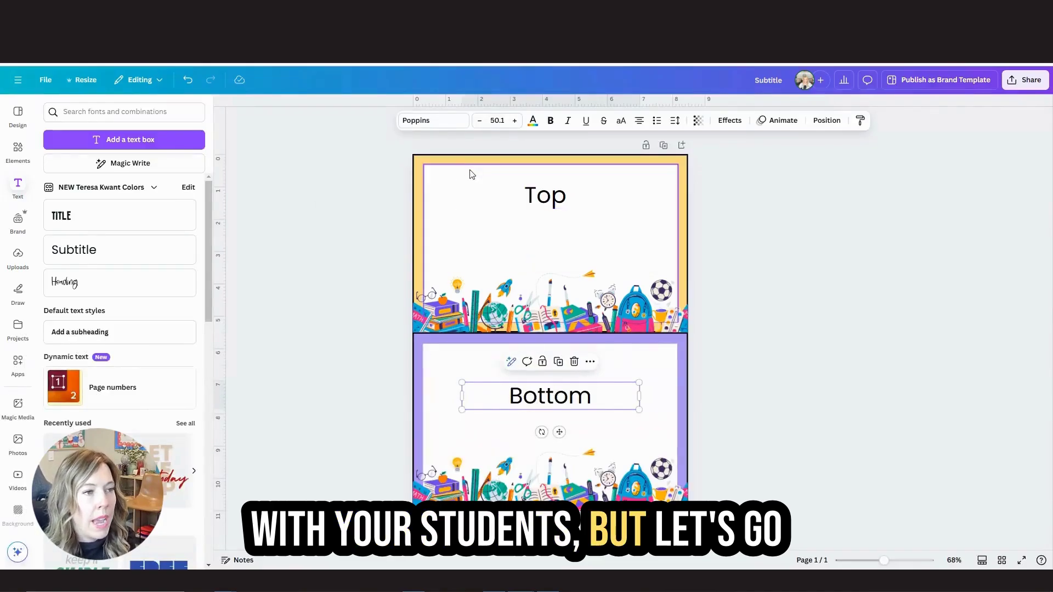
{"action": "left_click", "coordinate": [597, 207]}
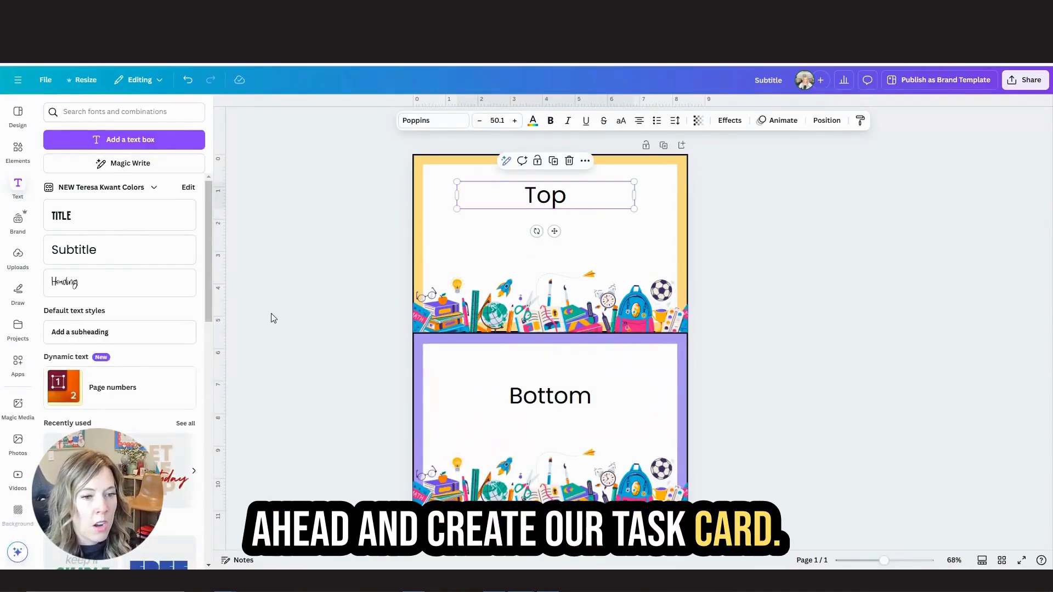
{"action": "left_click", "coordinate": [330, 324]}
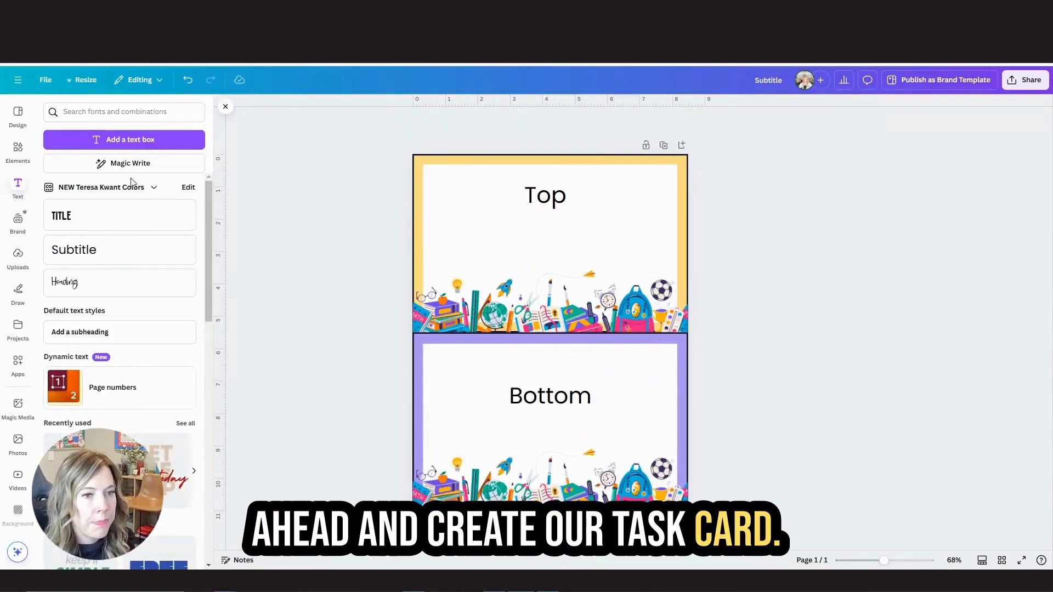
Open the Bulk create app from an Apps search and clear its sample table.
{"action": "left_click", "coordinate": [18, 362]}
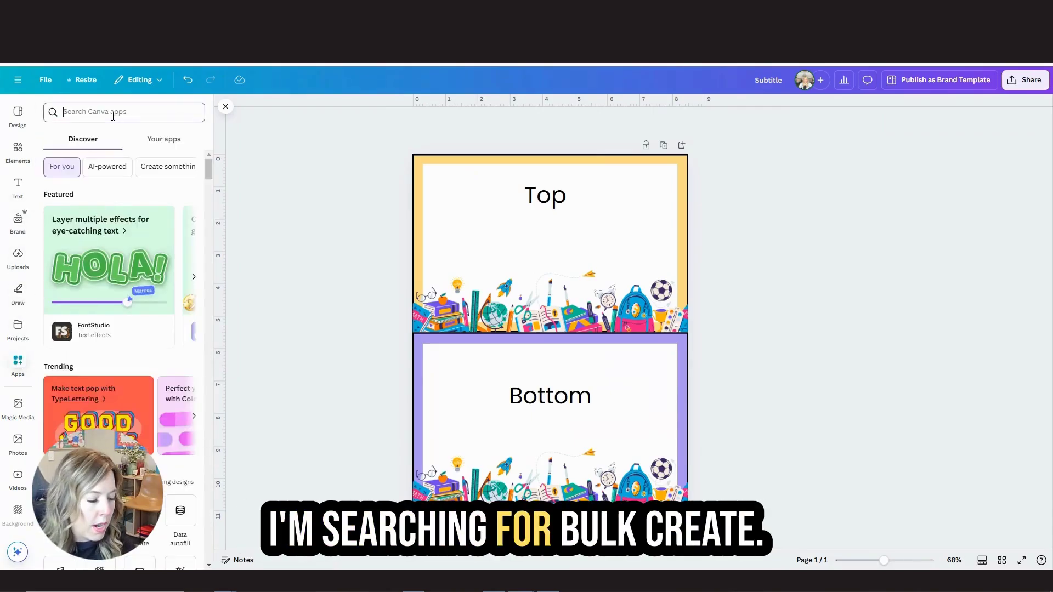
{"action": "left_click", "coordinate": [113, 113]}
{"action": "type", "text": "bulk create"}
{"action": "key", "text": "Return"}
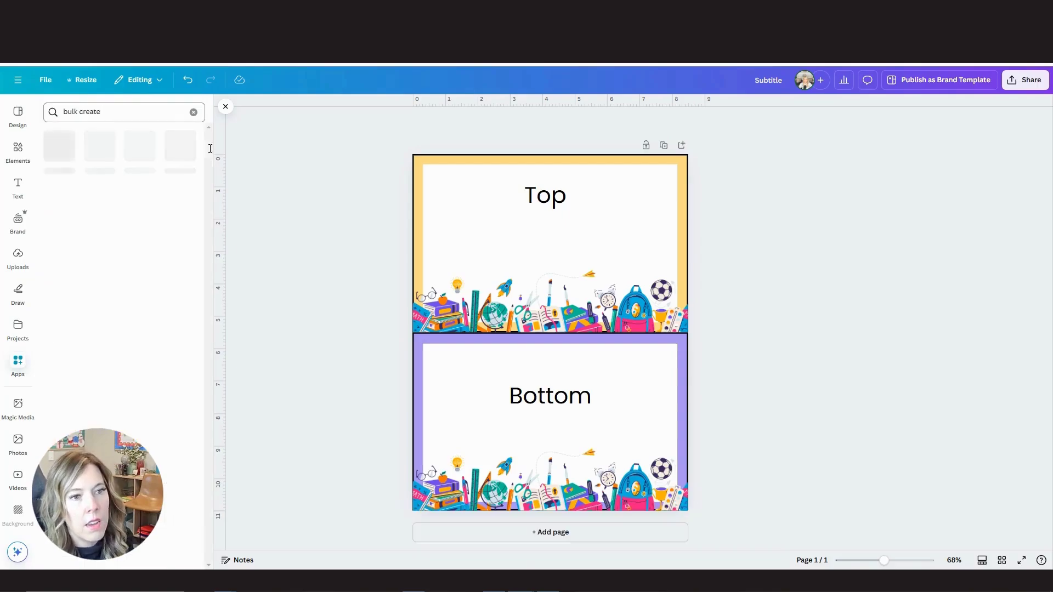
{"action": "left_click", "coordinate": [60, 146]}
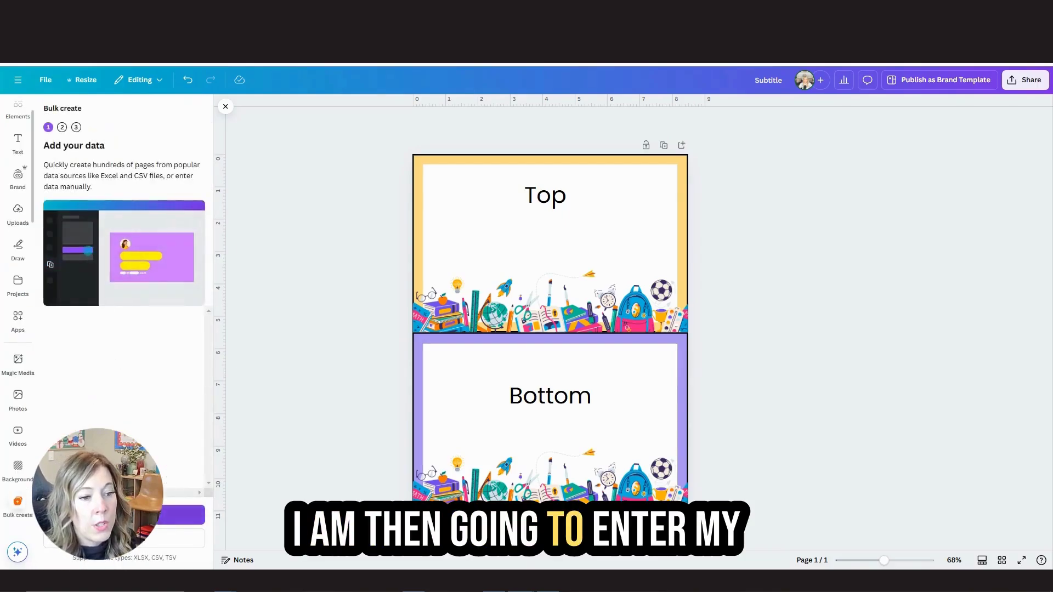
{"action": "left_click", "coordinate": [189, 514]}
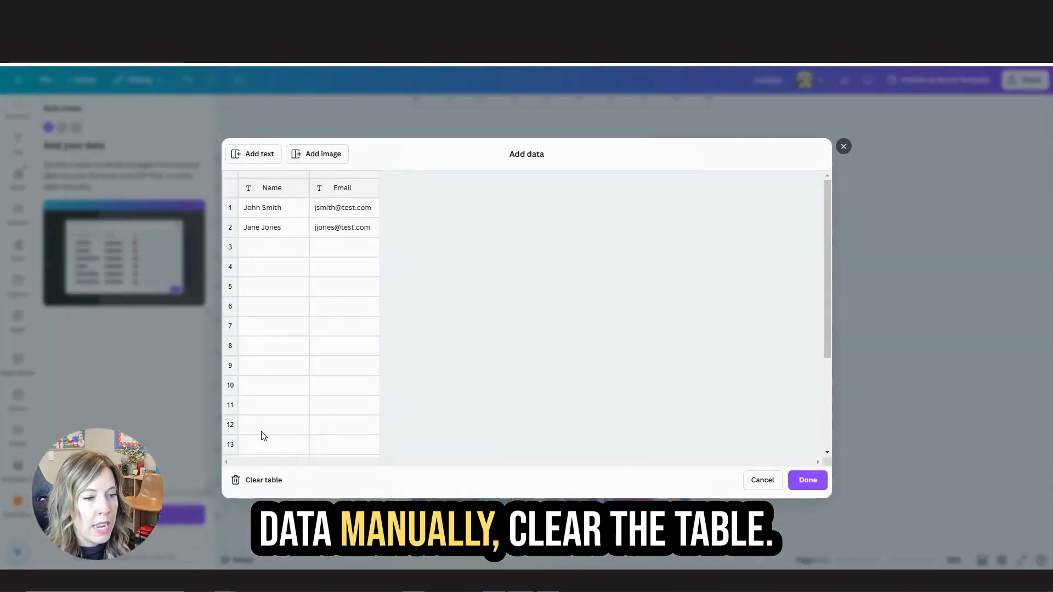
{"action": "left_click", "coordinate": [258, 480]}
Name the data columns 'top' and 'bottom' and paste in the word problems.
{"action": "left_click", "coordinate": [277, 196]}
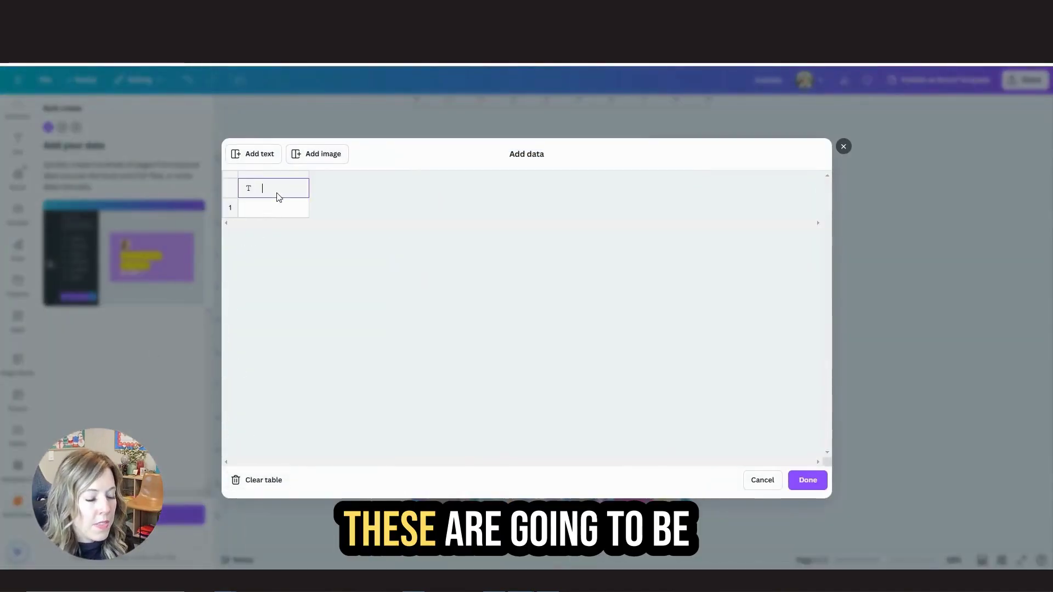
{"action": "type", "text": "top"}
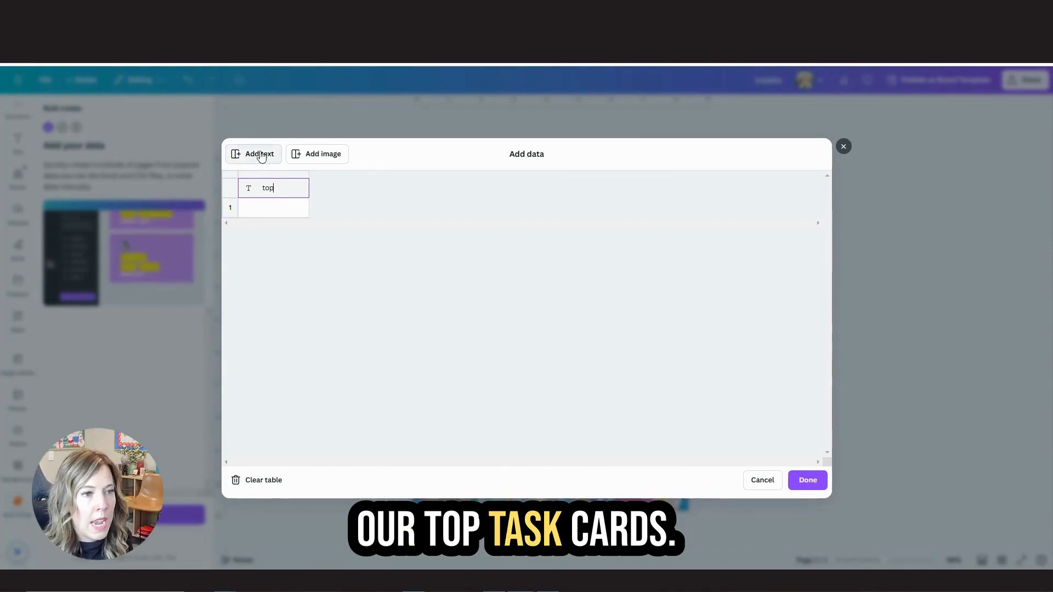
{"action": "left_click", "coordinate": [255, 156]}
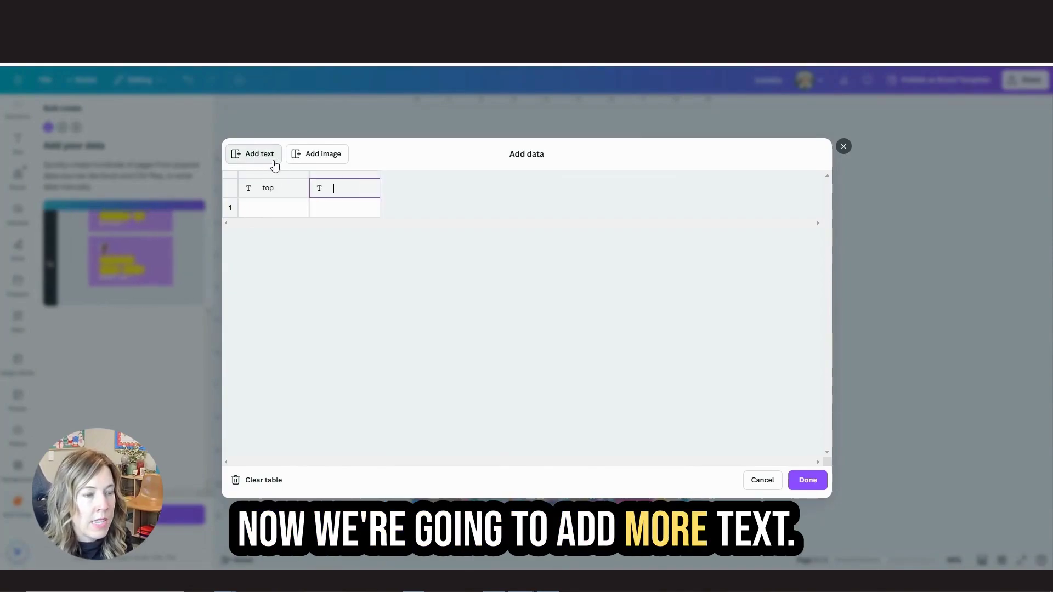
{"action": "type", "text": "bottom"}
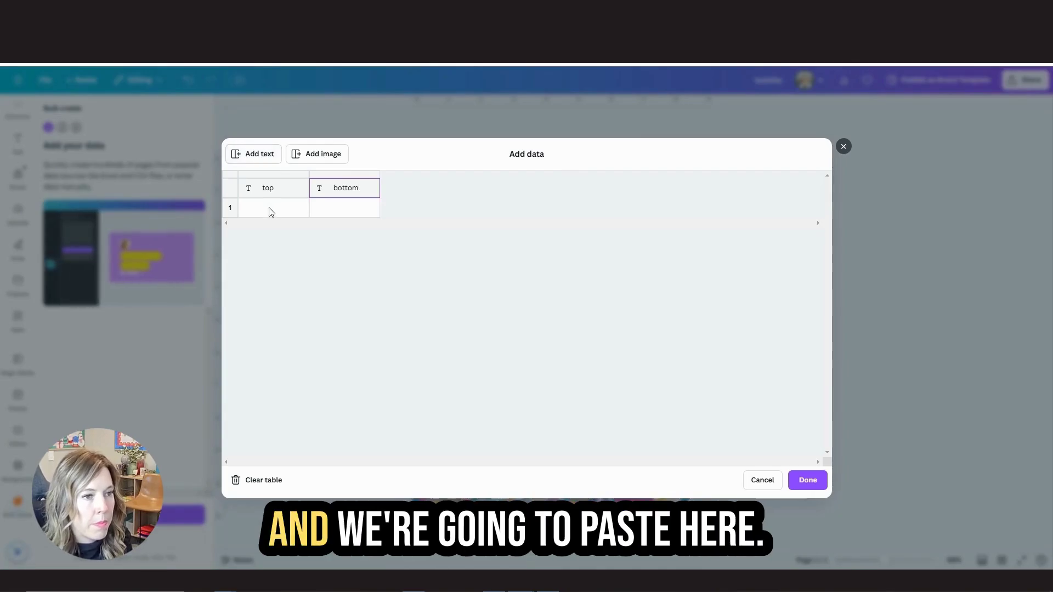
{"action": "left_click", "coordinate": [270, 211]}
{"action": "key", "text": "ctrl+v"}
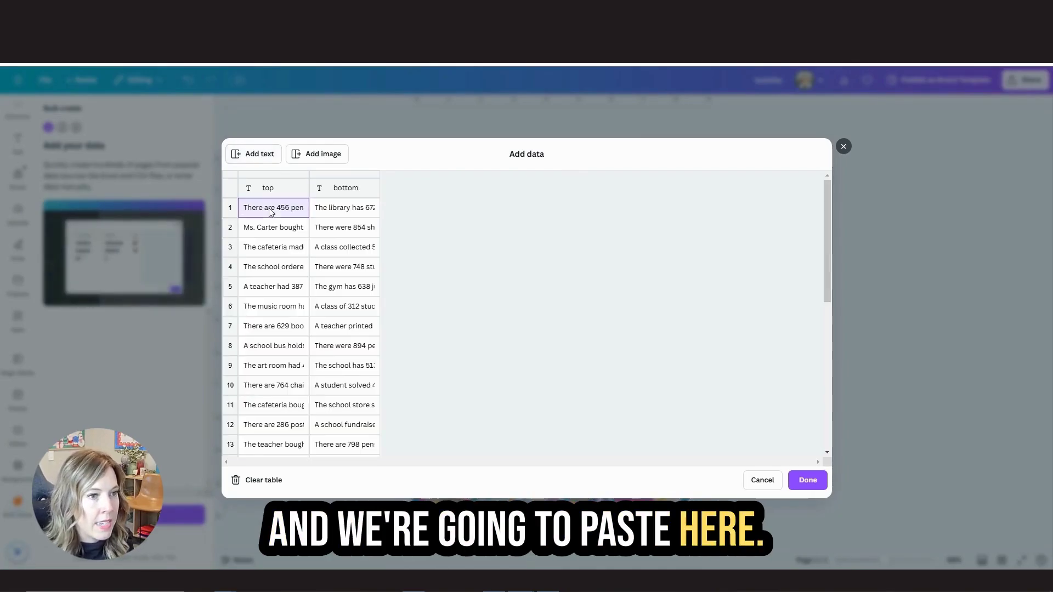
Connect the Top text box to the top field and Bottom to the bottom field.
{"action": "left_click", "coordinate": [808, 480]}
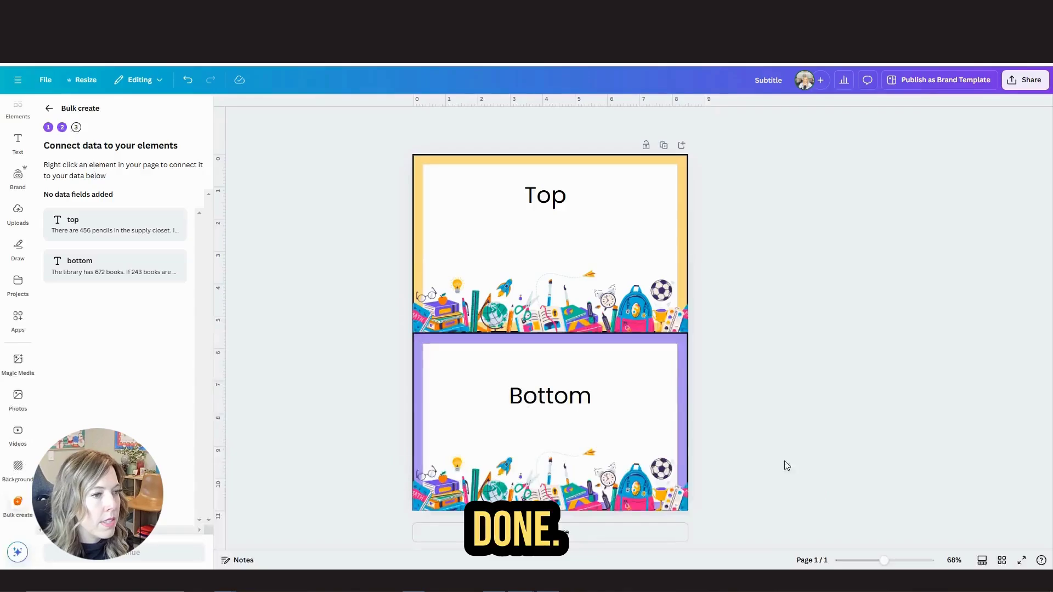
{"action": "left_click", "coordinate": [496, 186]}
{"action": "left_click", "coordinate": [399, 121]}
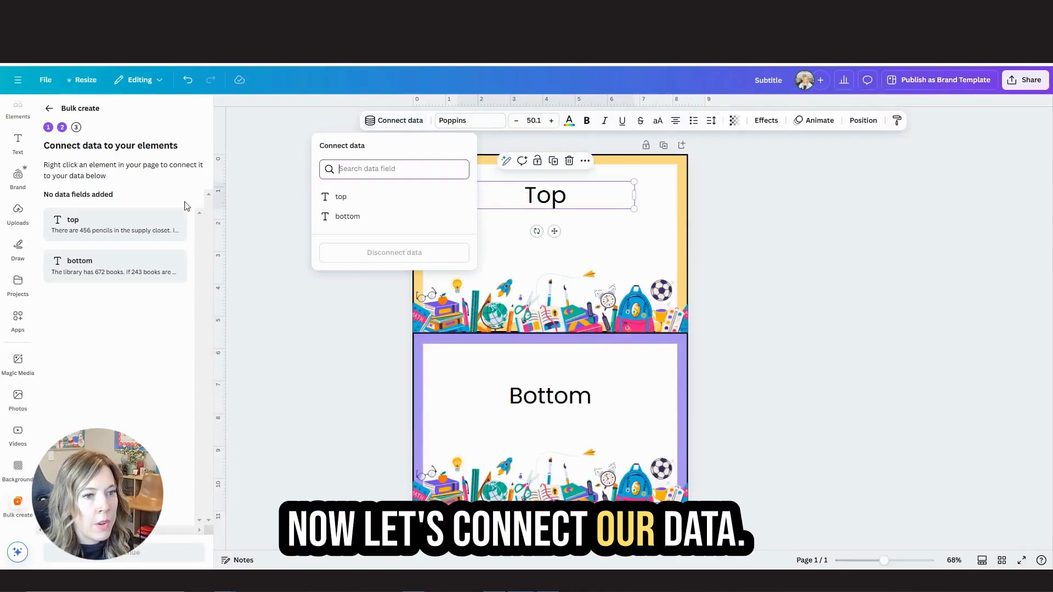
{"action": "left_click", "coordinate": [383, 195]}
{"action": "left_click", "coordinate": [555, 403]}
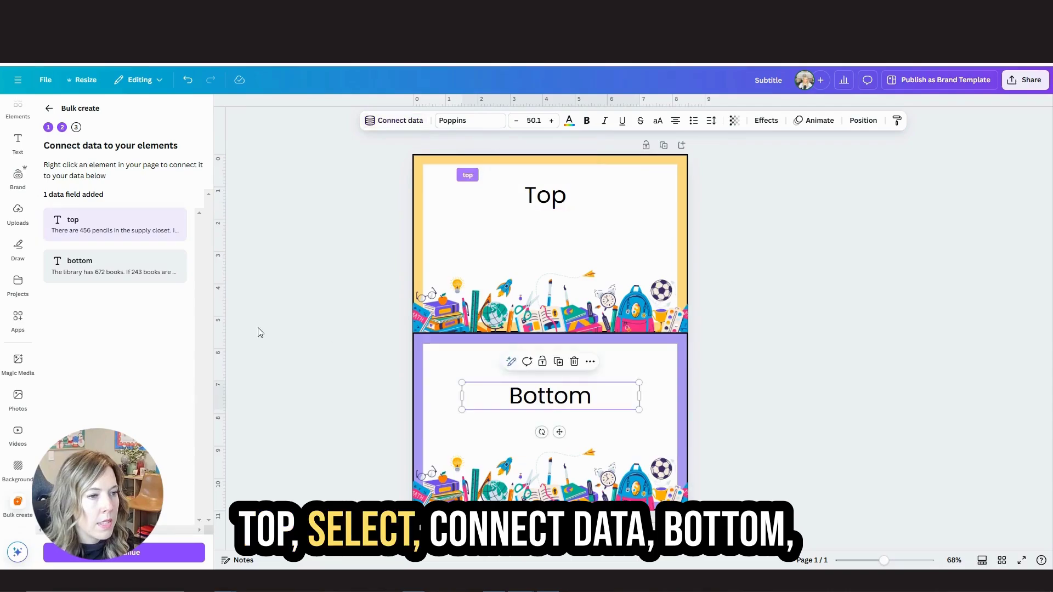
{"action": "left_click", "coordinate": [406, 118]}
{"action": "left_click", "coordinate": [362, 214]}
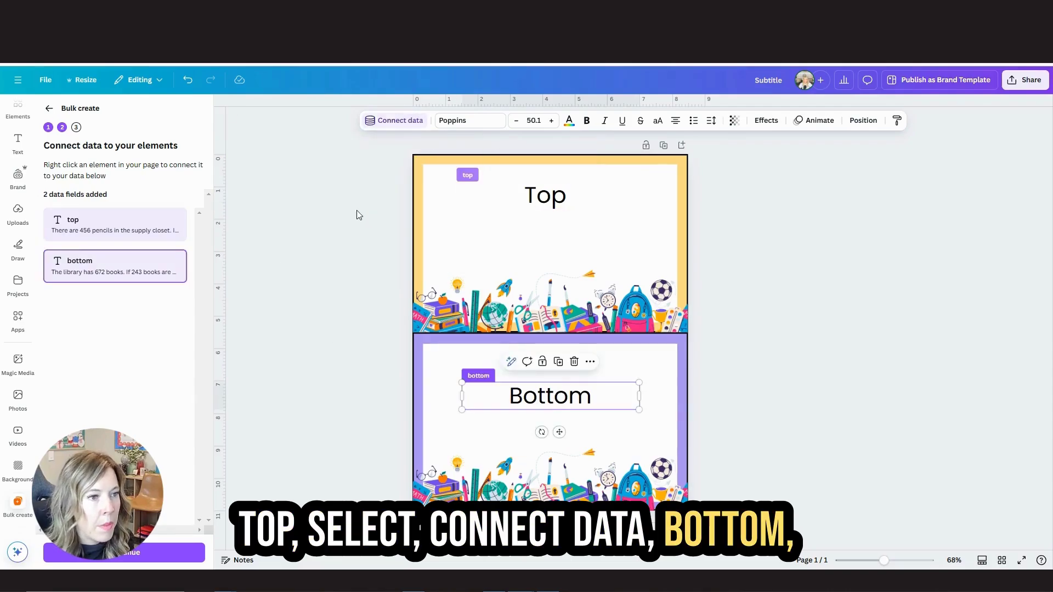
Generate the 30 task-card designs, then return to the template because the text is oversized.
{"action": "left_click", "coordinate": [130, 556]}
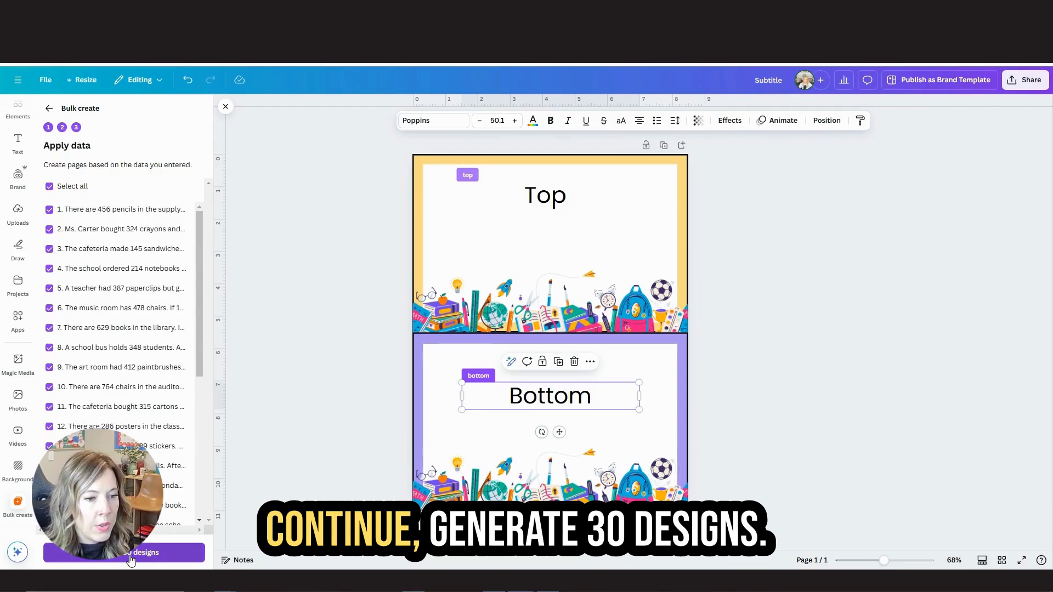
{"action": "left_click", "coordinate": [131, 555]}
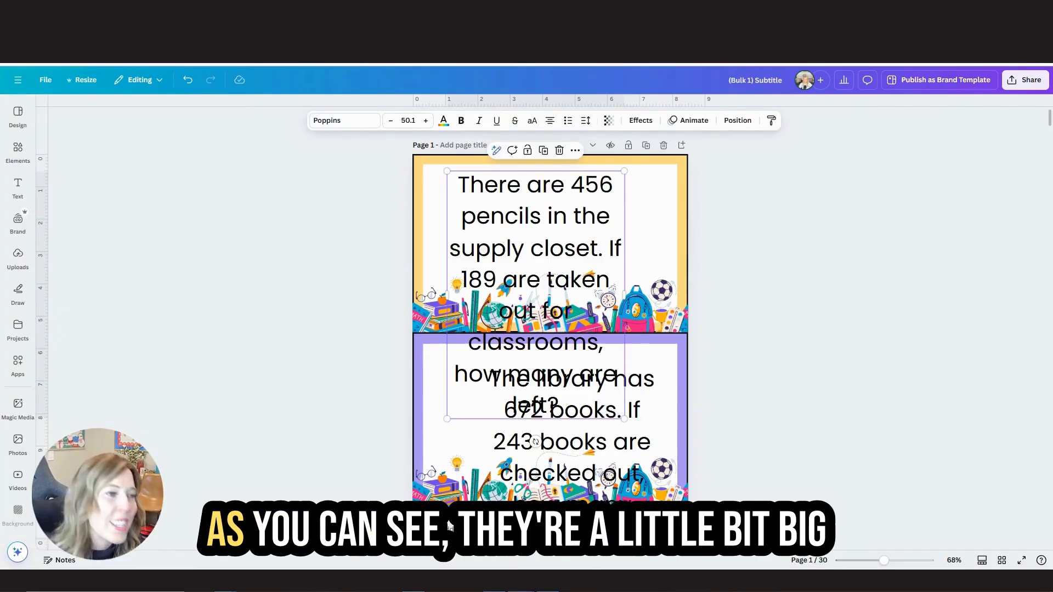
{"action": "left_click_drag", "start_coordinate": [568, 354], "coordinate": [581, 352]}
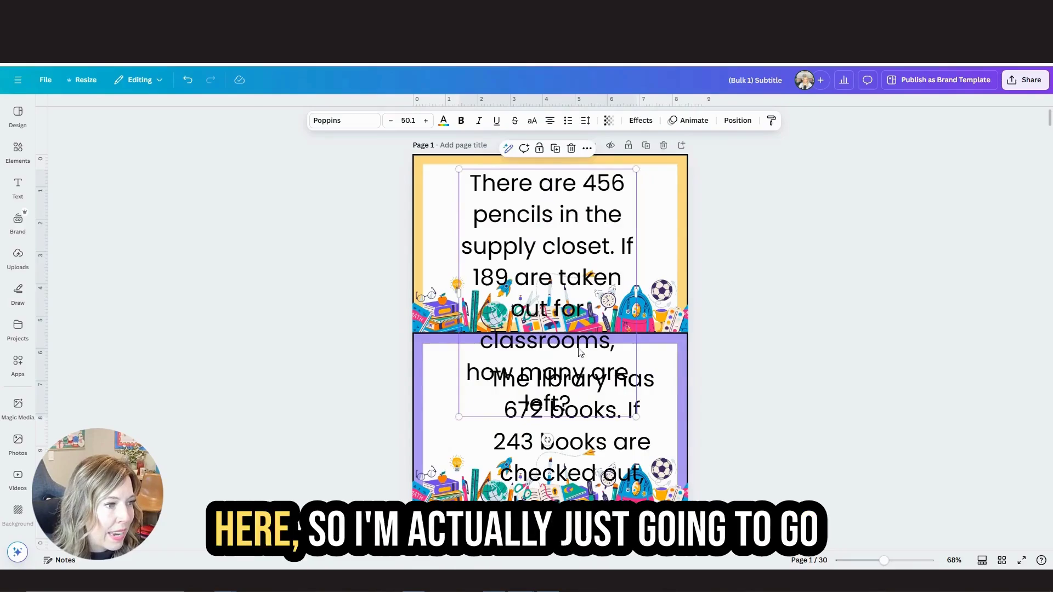
{"action": "key", "text": "ctrl+w"}
Set both the Top and Bottom text boxes to font size 28.
{"action": "left_click", "coordinate": [528, 204]}
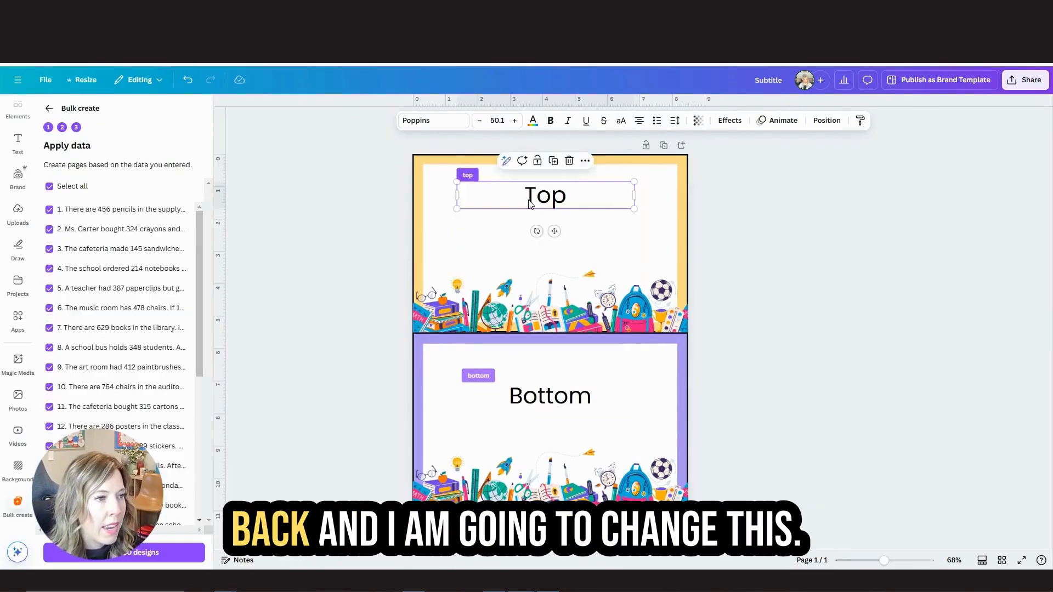
{"action": "left_click", "coordinate": [548, 407], "text": "shift"}
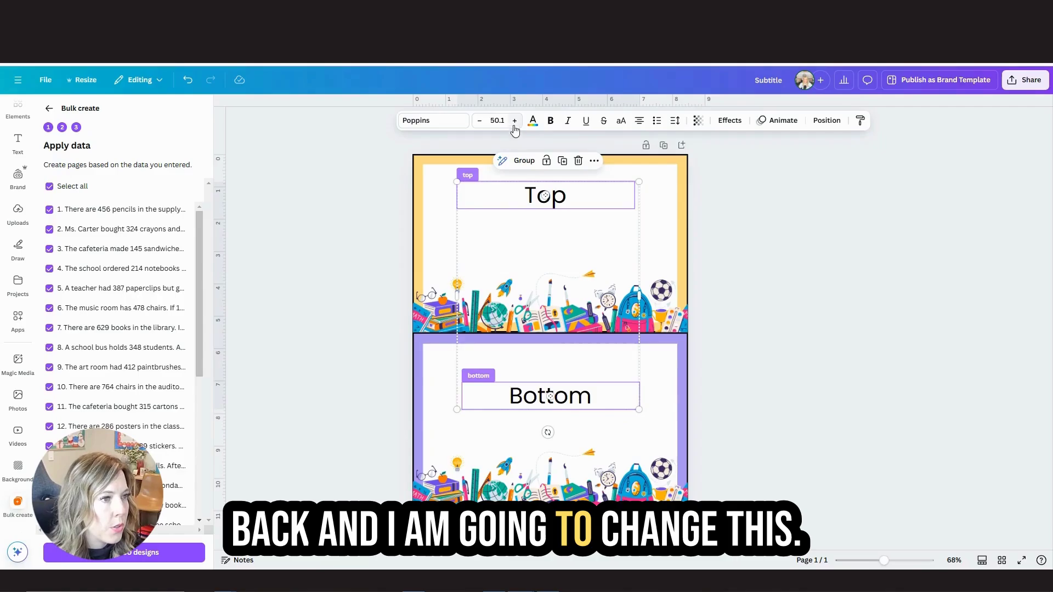
{"action": "left_click", "coordinate": [479, 124]}
{"action": "left_click", "coordinate": [479, 123]}
{"action": "left_click", "coordinate": [479, 124]}
{"action": "left_click", "coordinate": [497, 121]}
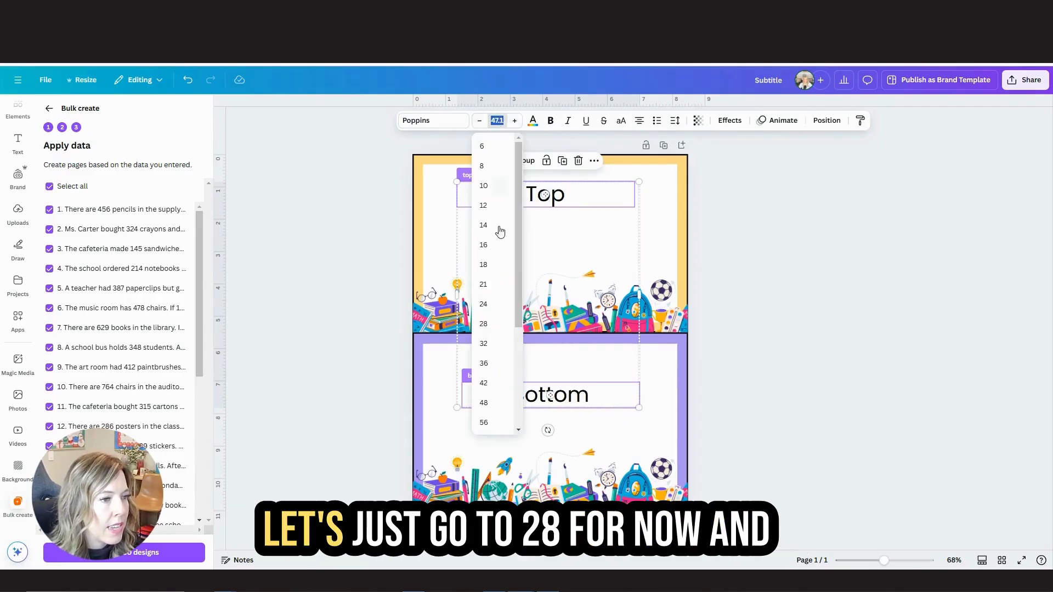
{"action": "left_click", "coordinate": [483, 324]}
{"action": "left_click", "coordinate": [340, 333]}
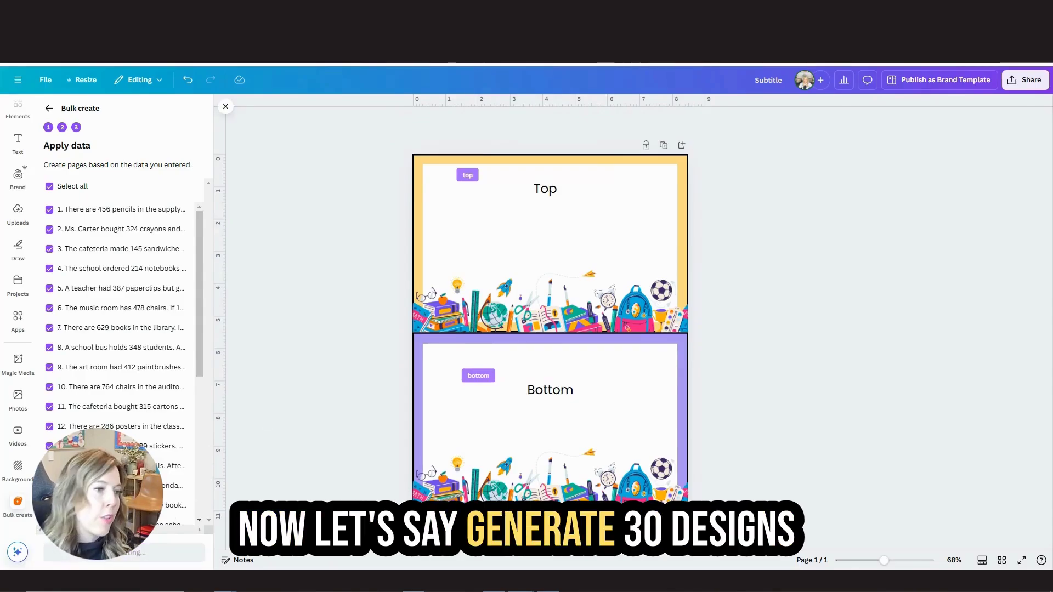
Regenerate the 30 designs with the smaller text and review them in grid view.
{"action": "left_click", "coordinate": [101, 556]}
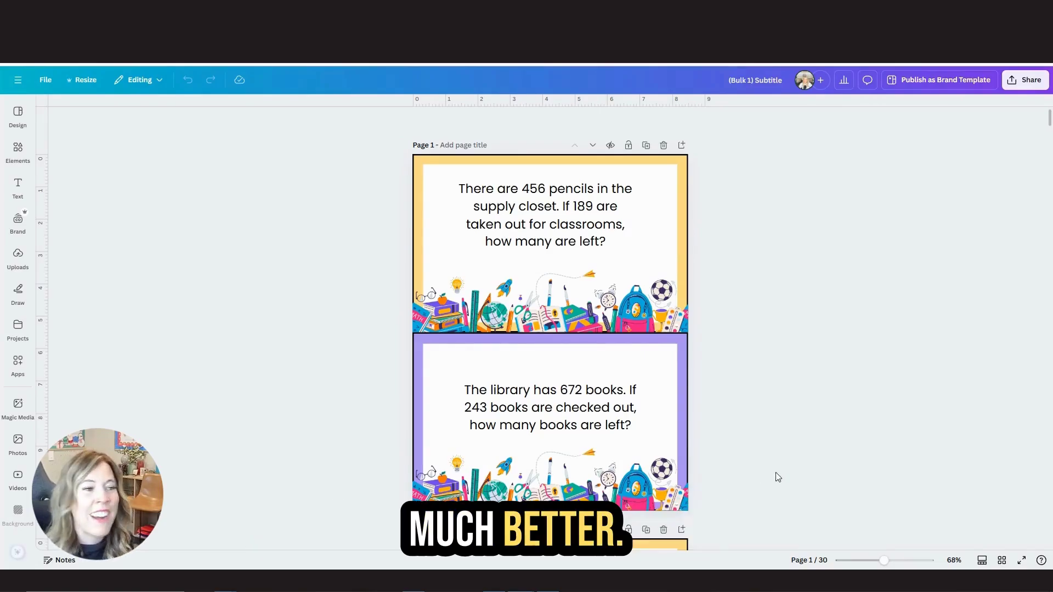
{"action": "scroll", "coordinate": [495, 332], "scroll_direction": "down", "scroll_amount": 5}
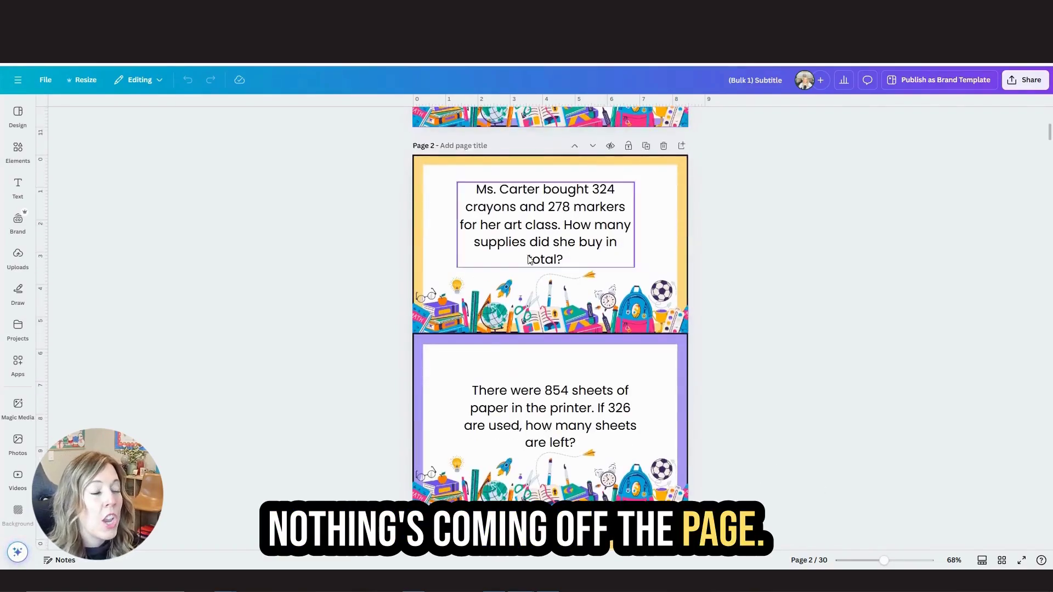
{"action": "scroll", "coordinate": [527, 271], "scroll_direction": "up", "scroll_amount": 5}
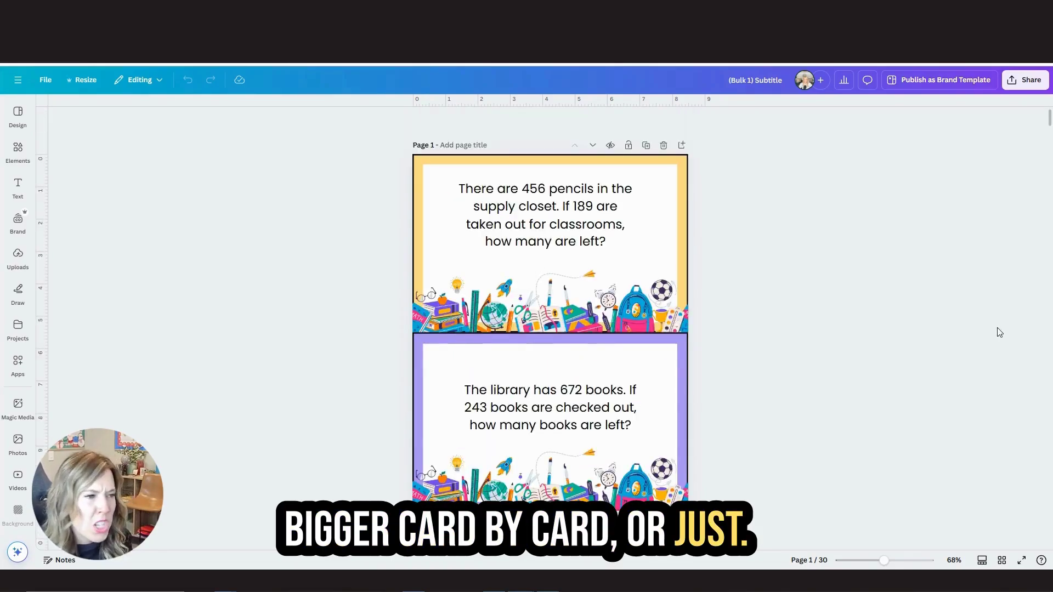
{"action": "scroll", "coordinate": [695, 309], "scroll_direction": "down", "scroll_amount": 7}
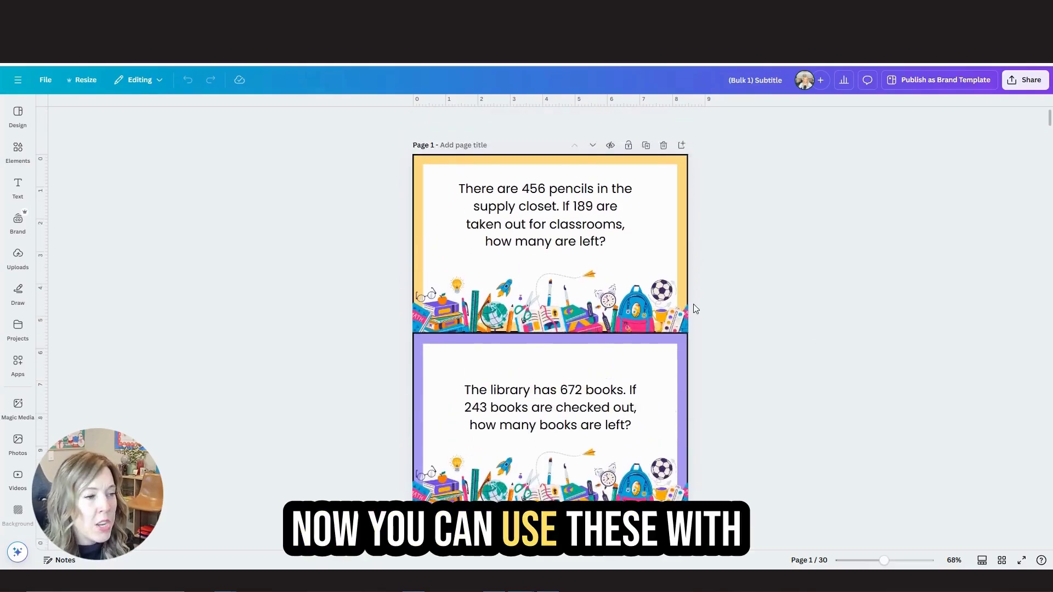
{"action": "scroll", "coordinate": [693, 310], "scroll_direction": "down", "scroll_amount": 10}
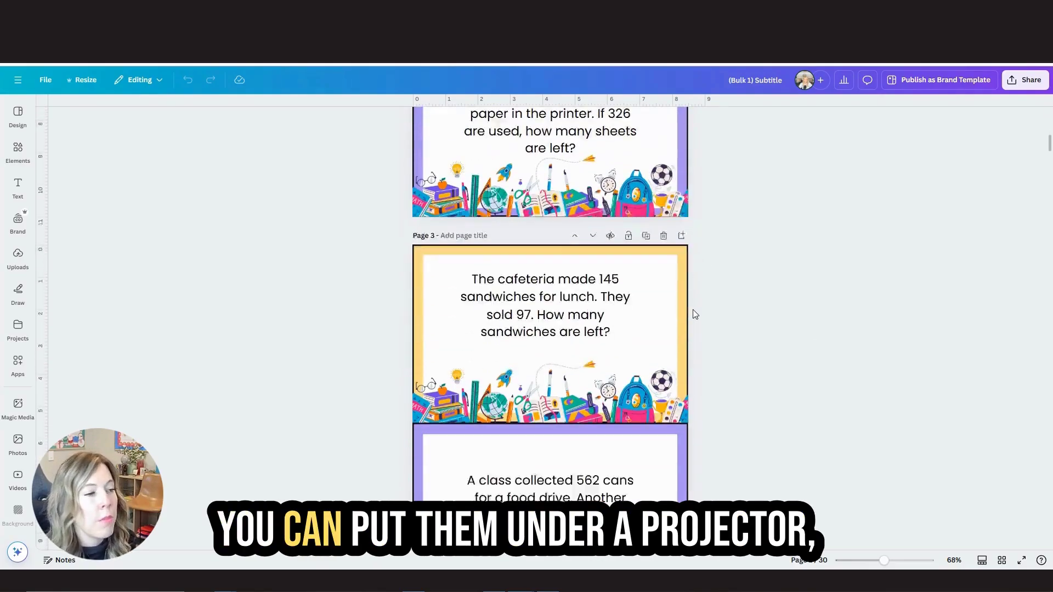
{"action": "left_click", "coordinate": [1001, 561]}
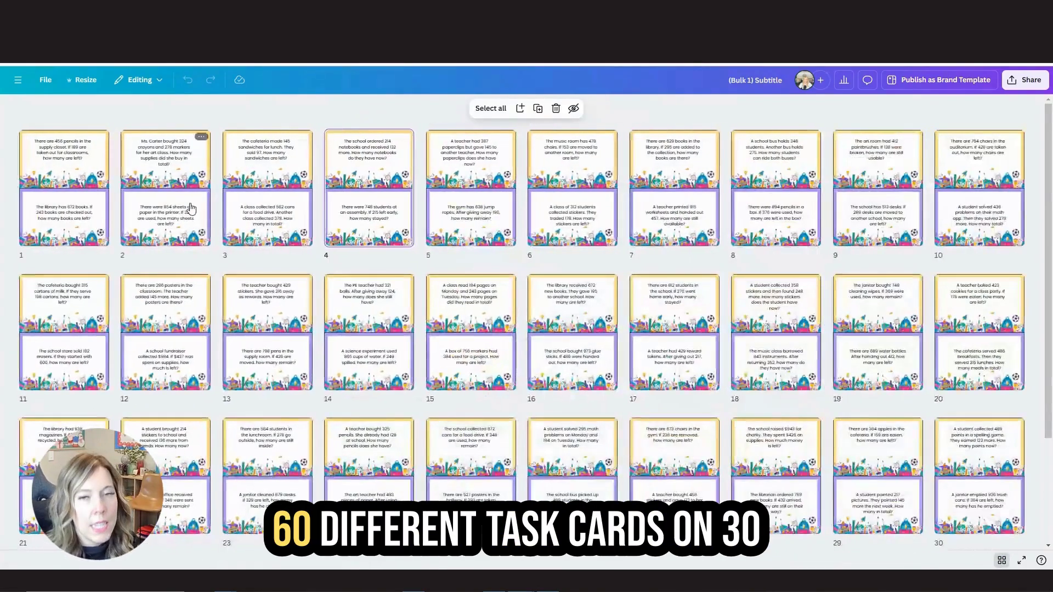
{"action": "scroll", "coordinate": [966, 329], "scroll_direction": "down", "scroll_amount": 3}
{"action": "scroll", "coordinate": [966, 324], "scroll_direction": "up", "scroll_amount": 3}
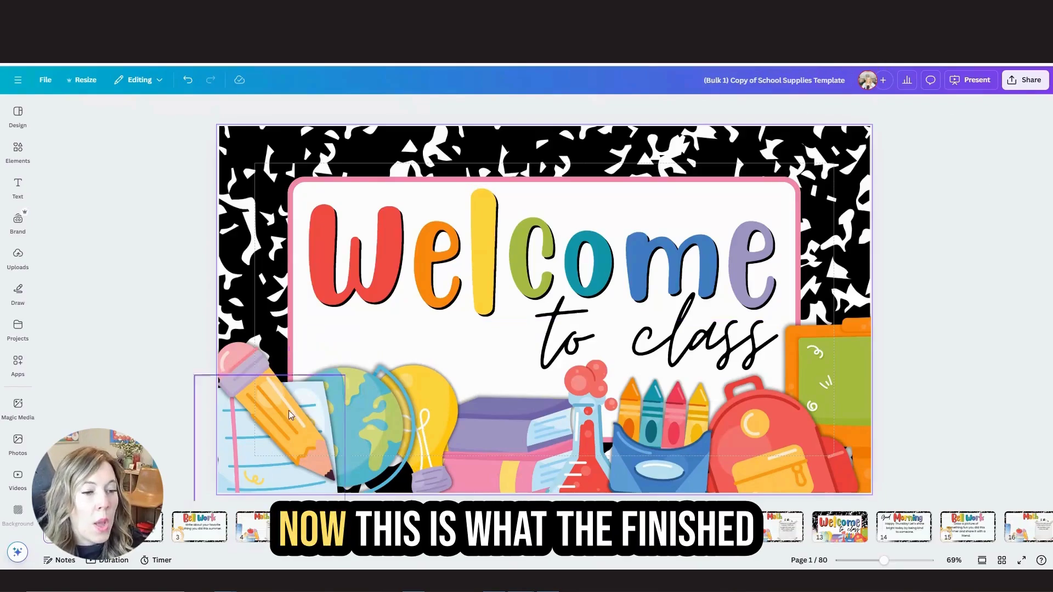
Browse the 80-slide grid set by set, then open the Welcome to class slide in the editor.
{"action": "left_click", "coordinate": [1002, 560]}
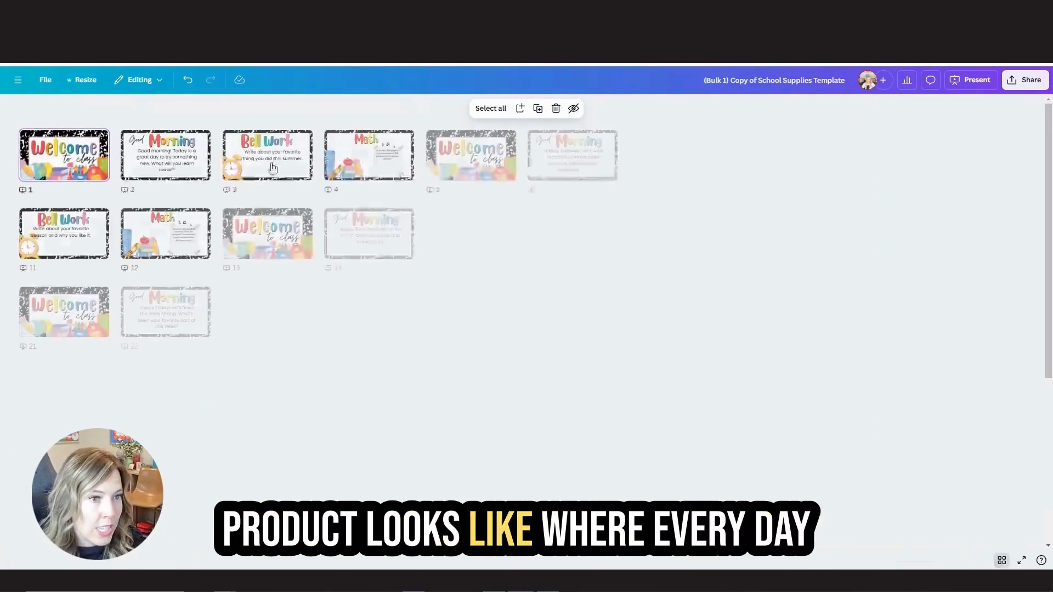
{"action": "left_click", "coordinate": [147, 159]}
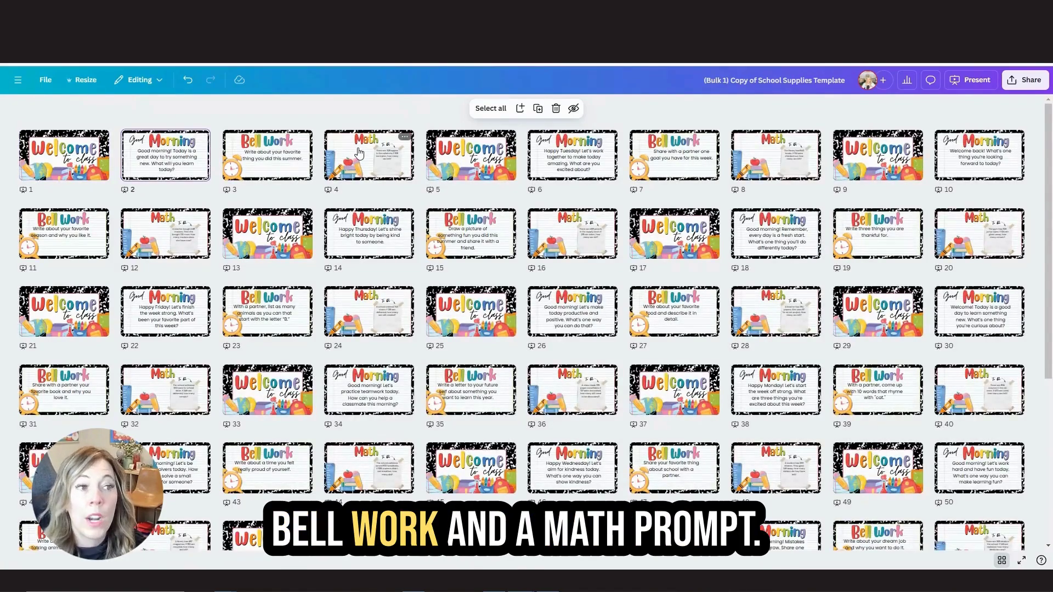
{"action": "left_click", "coordinate": [478, 152]}
{"action": "left_click", "coordinate": [578, 151]}
{"action": "left_click", "coordinate": [669, 144]}
{"action": "left_click", "coordinate": [774, 151]}
{"action": "left_click", "coordinate": [878, 151]}
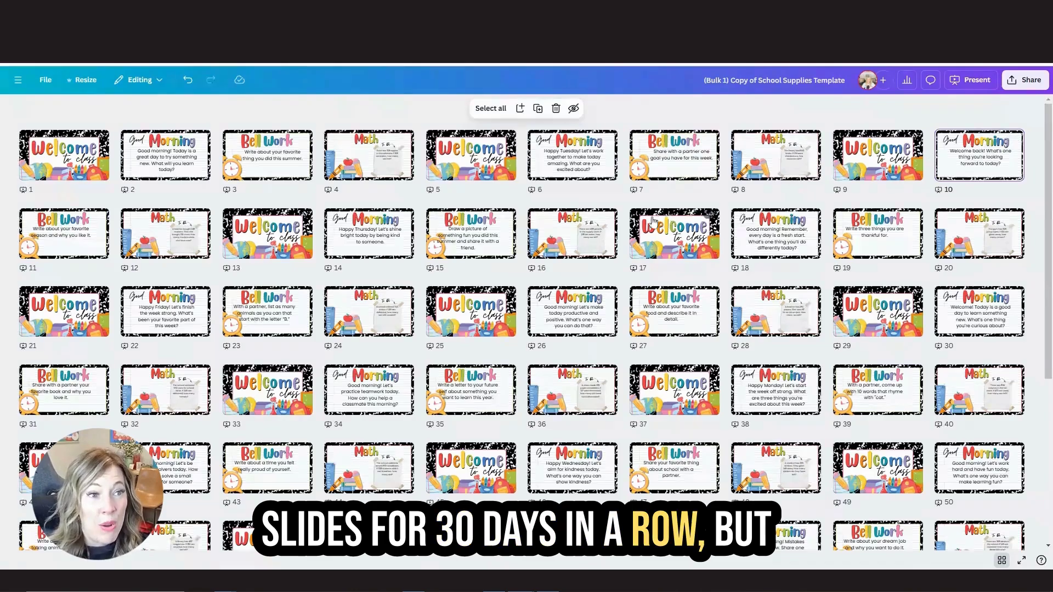
{"action": "double_click", "coordinate": [75, 157]}
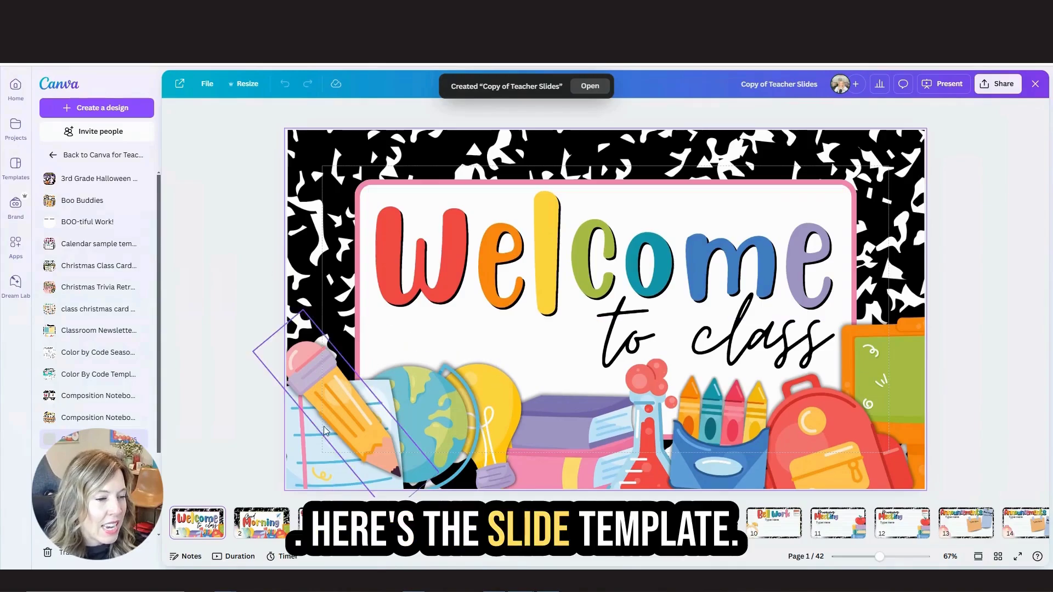
Browse the Teacher Slides thumbnails, from Good Morning to Grammar and back to Welcome.
{"action": "left_click", "coordinate": [262, 522]}
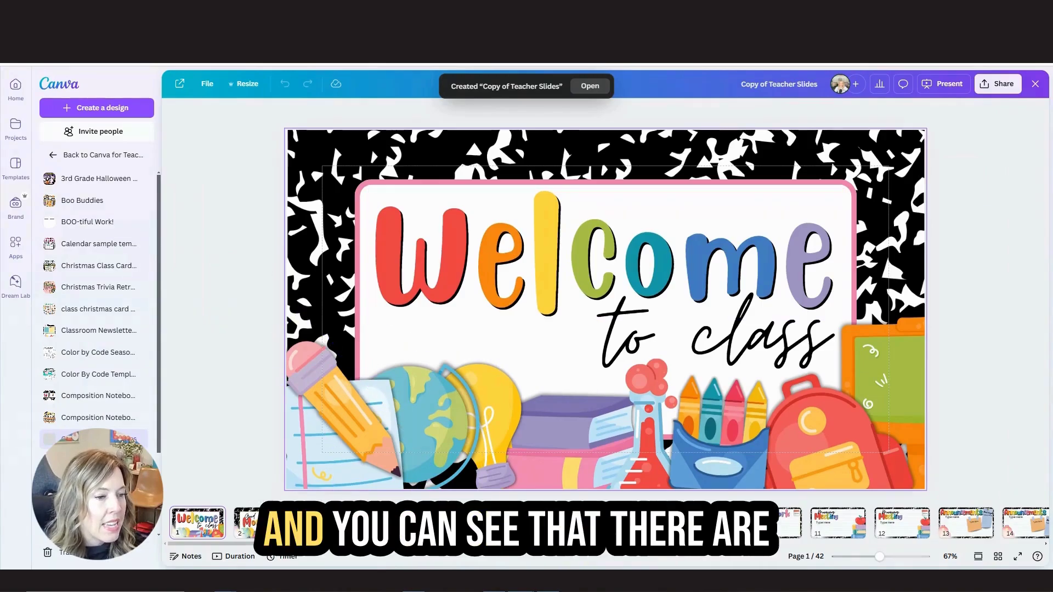
{"action": "scroll", "coordinate": [828, 549], "scroll_direction": "right", "scroll_amount": 15}
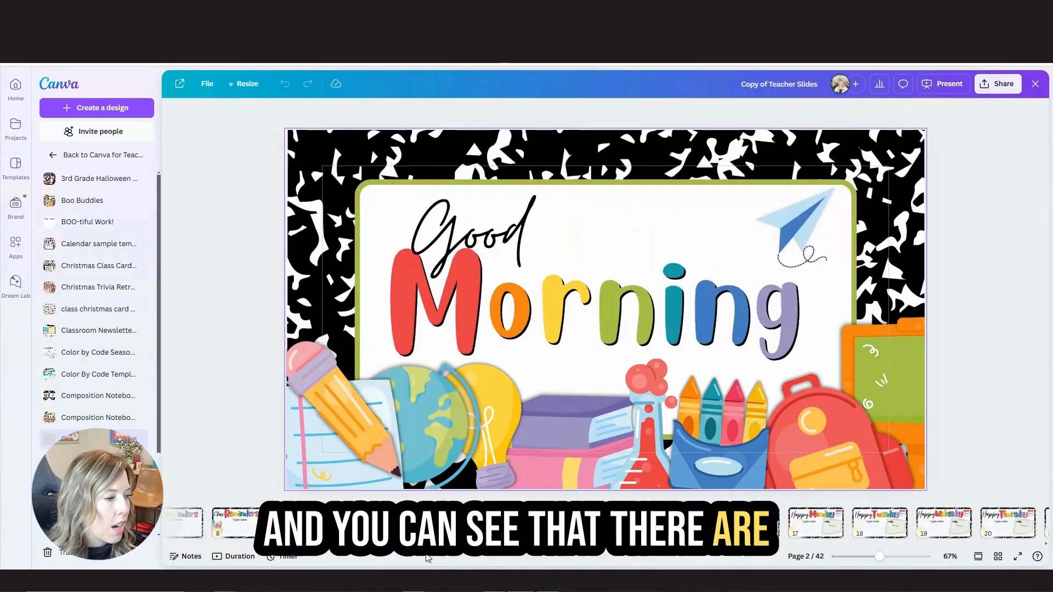
{"action": "scroll", "coordinate": [828, 549], "scroll_direction": "right", "scroll_amount": 2}
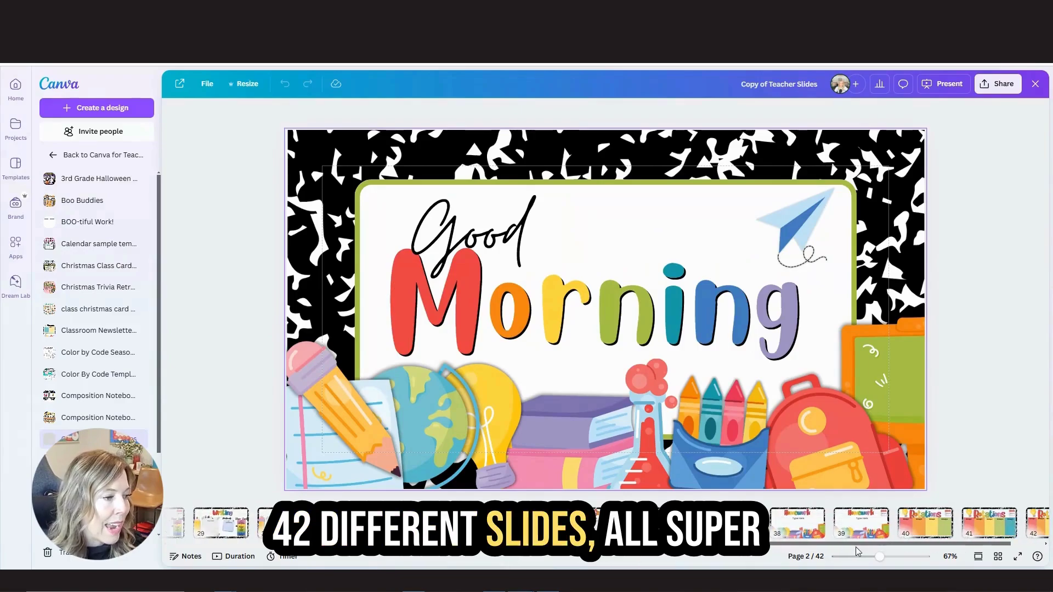
{"action": "left_click", "coordinate": [798, 521]}
{"action": "left_click", "coordinate": [738, 522]}
{"action": "left_click", "coordinate": [541, 522]}
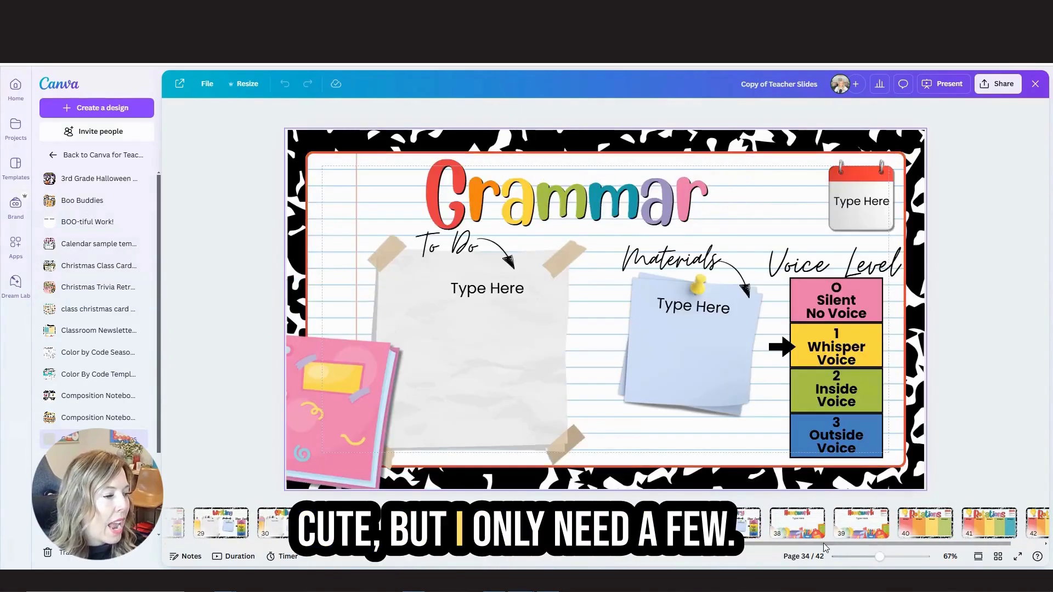
{"action": "scroll", "coordinate": [548, 524], "scroll_direction": "left", "scroll_amount": 15}
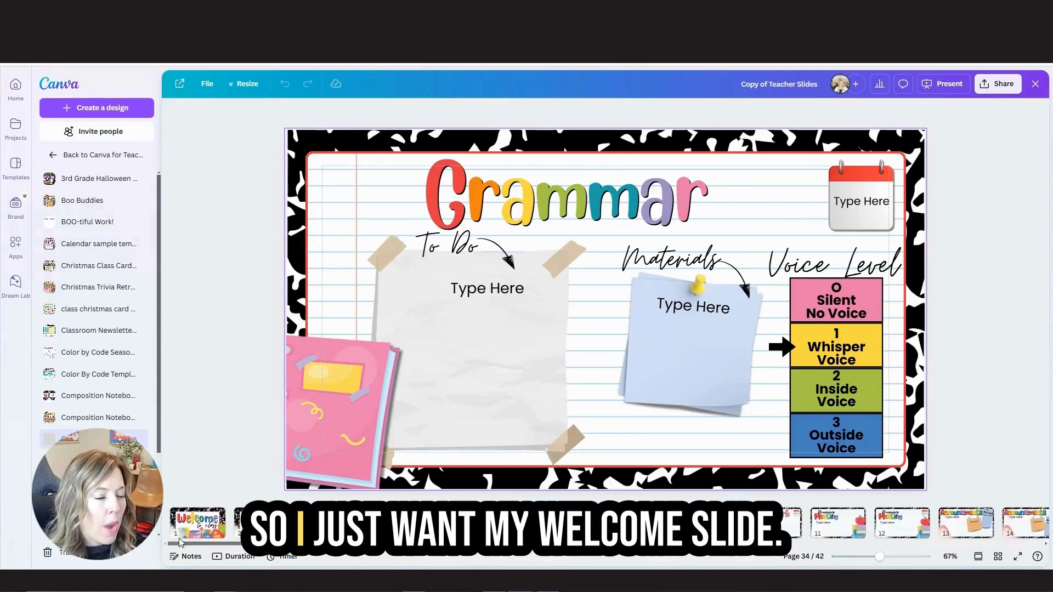
{"action": "left_click", "coordinate": [187, 524]}
{"action": "left_click", "coordinate": [268, 528]}
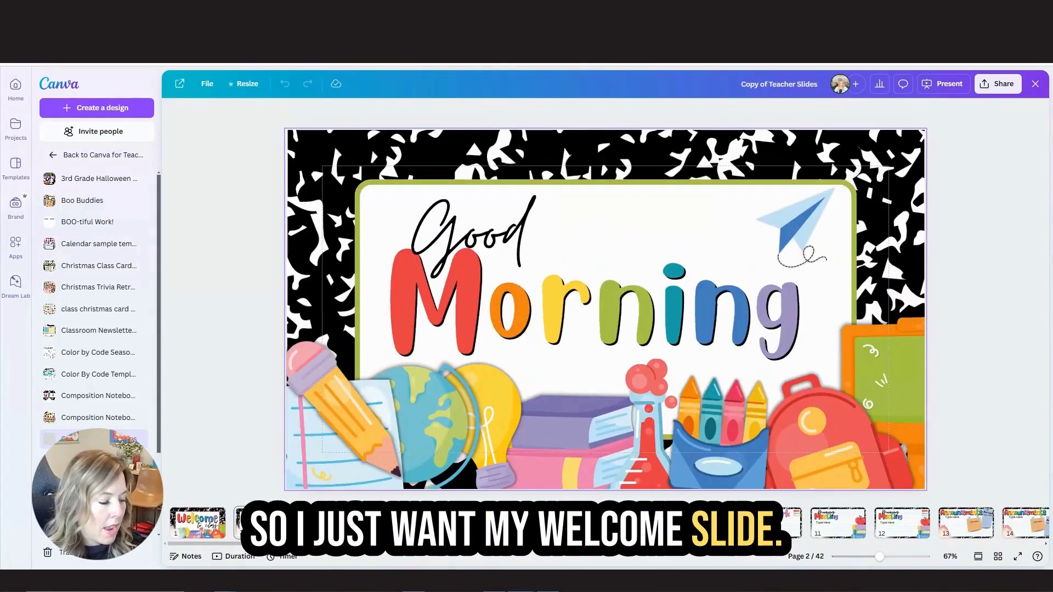
Remove the extra Good Morning slide and move Math to fourth, after Bell Work.
{"action": "mouse_move", "coordinate": [268, 528]}
{"action": "left_mouse_down"}
{"action": "mouse_move", "coordinate": [271, 541]}
{"action": "mouse_move", "coordinate": [263, 535]}
{"action": "left_mouse_up"}
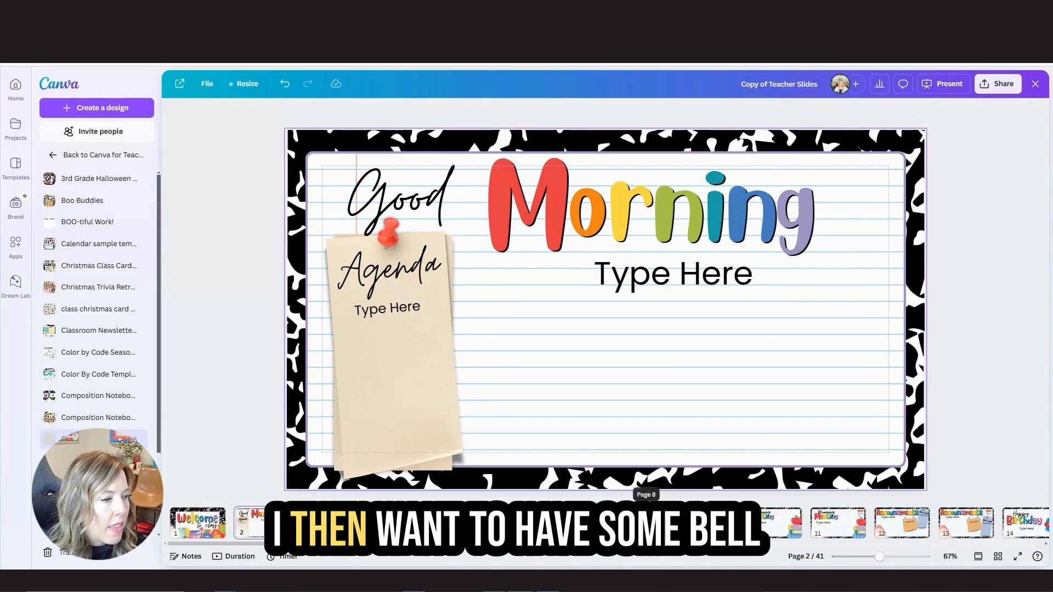
{"action": "left_click", "coordinate": [645, 522]}
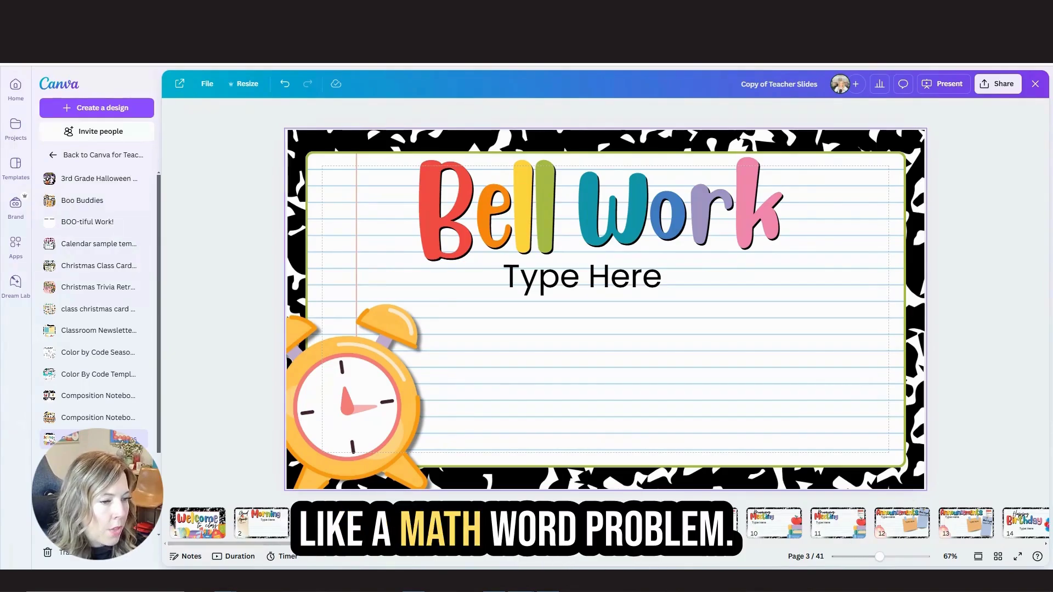
{"action": "scroll", "coordinate": [609, 523], "scroll_direction": "right", "scroll_amount": 5}
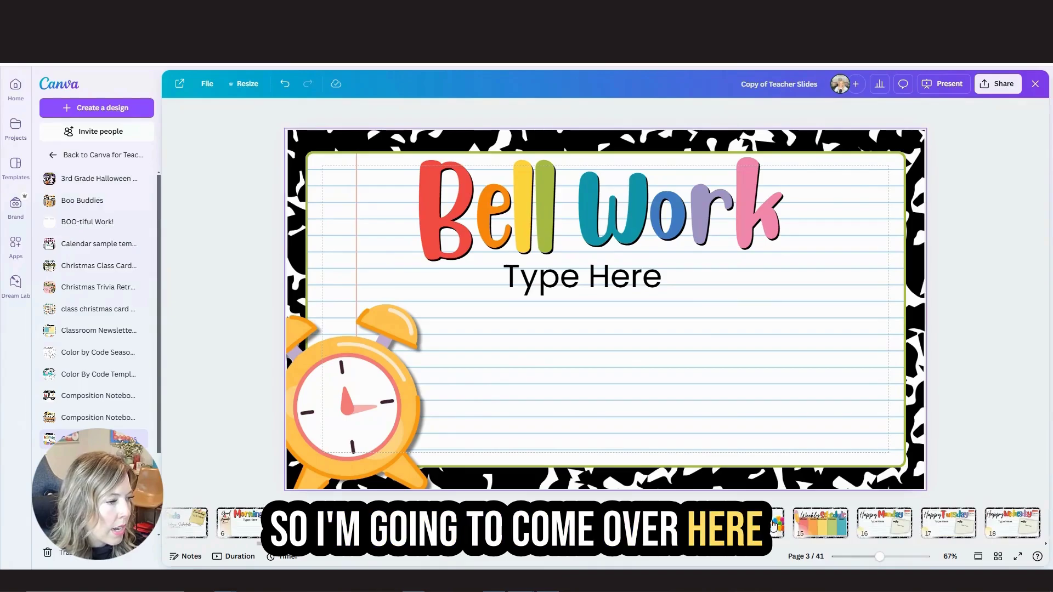
{"action": "scroll", "coordinate": [609, 523], "scroll_direction": "right", "scroll_amount": 3}
{"action": "scroll", "coordinate": [552, 557], "scroll_direction": "right", "scroll_amount": 2}
{"action": "left_click_drag", "start_coordinate": [845, 528], "coordinate": [801, 525]}
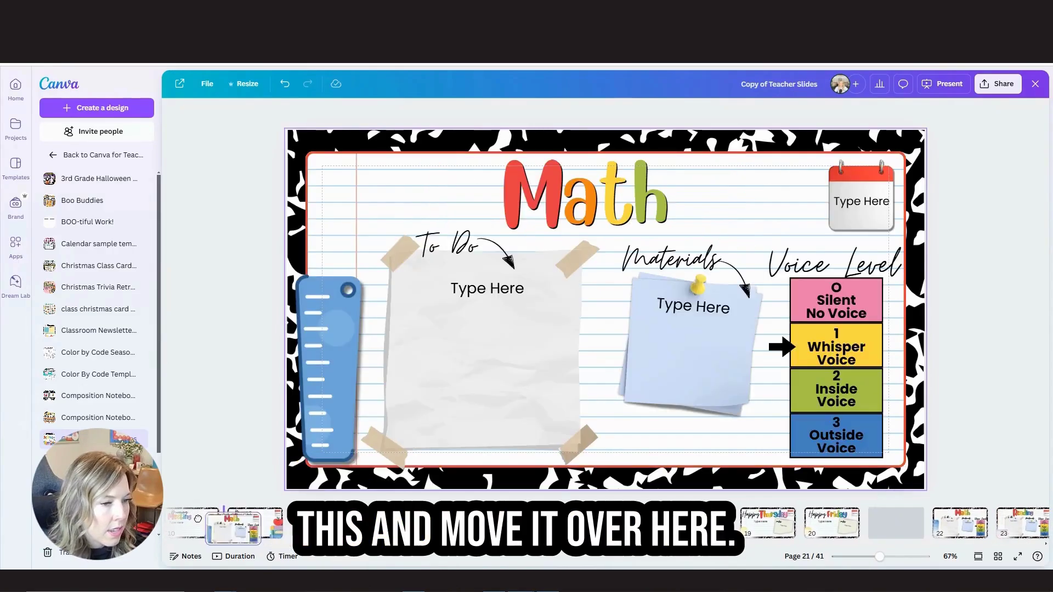
{"action": "left_click_drag", "start_coordinate": [192, 519], "coordinate": [335, 537]}
Delete all slides after slide 4 from the grid overview.
{"action": "left_click", "coordinate": [998, 558]}
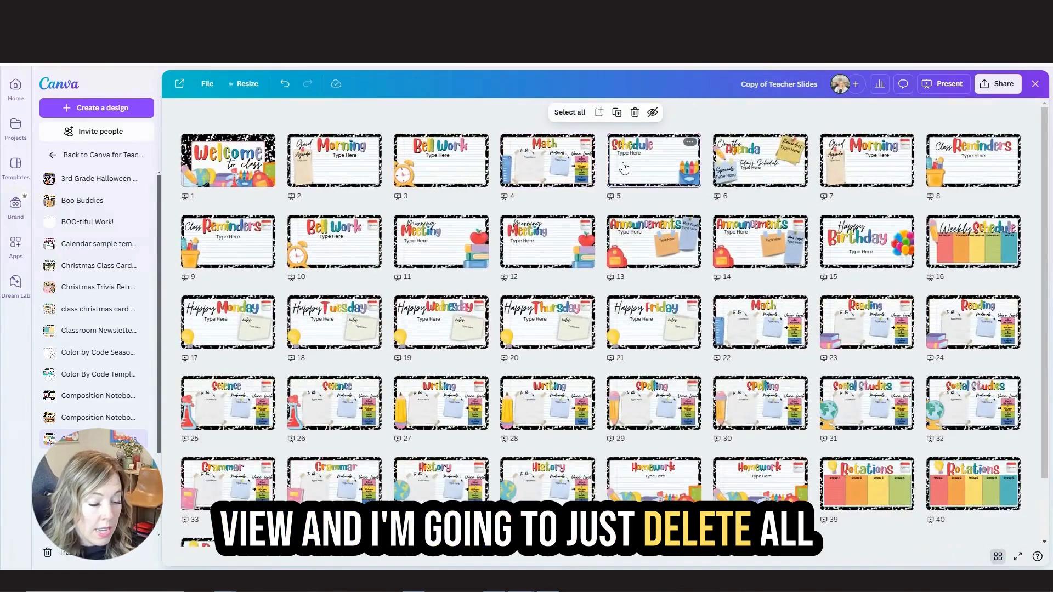
{"action": "scroll", "coordinate": [686, 299], "scroll_direction": "down", "scroll_amount": 2}
{"action": "left_click", "coordinate": [233, 498], "text": "shift"}
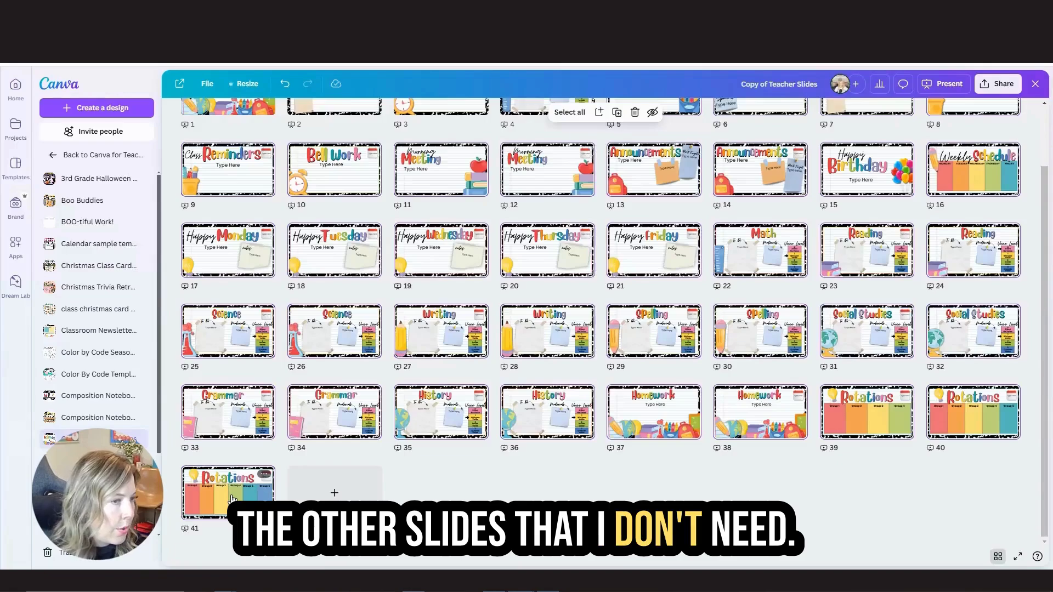
{"action": "key", "text": "Delete"}
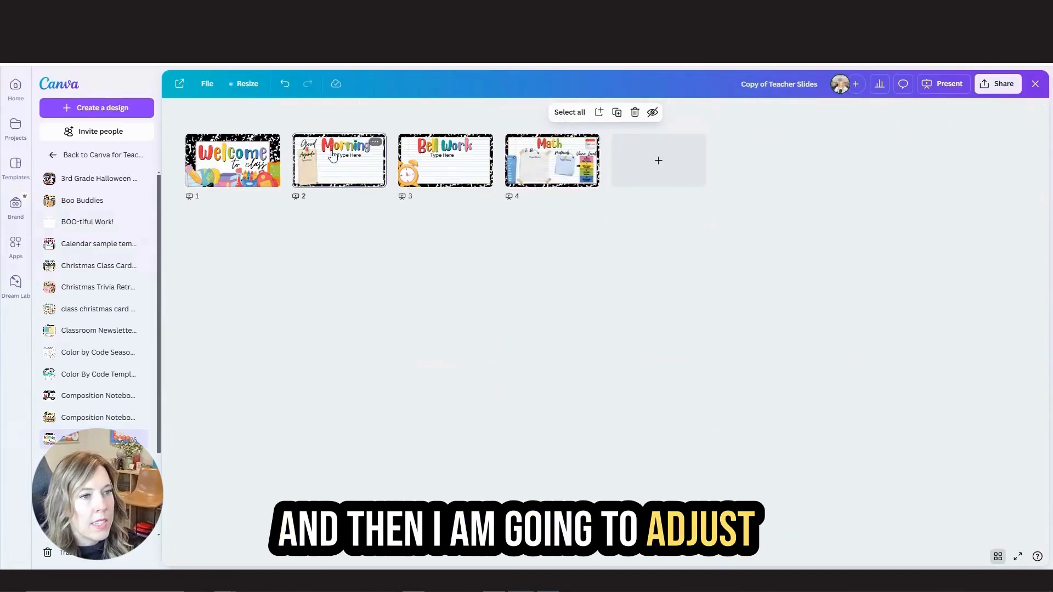
Replace the Math slide's To Do placeholder text with 'math'.
{"action": "double_click", "coordinate": [332, 151]}
{"action": "left_click", "coordinate": [331, 294]}
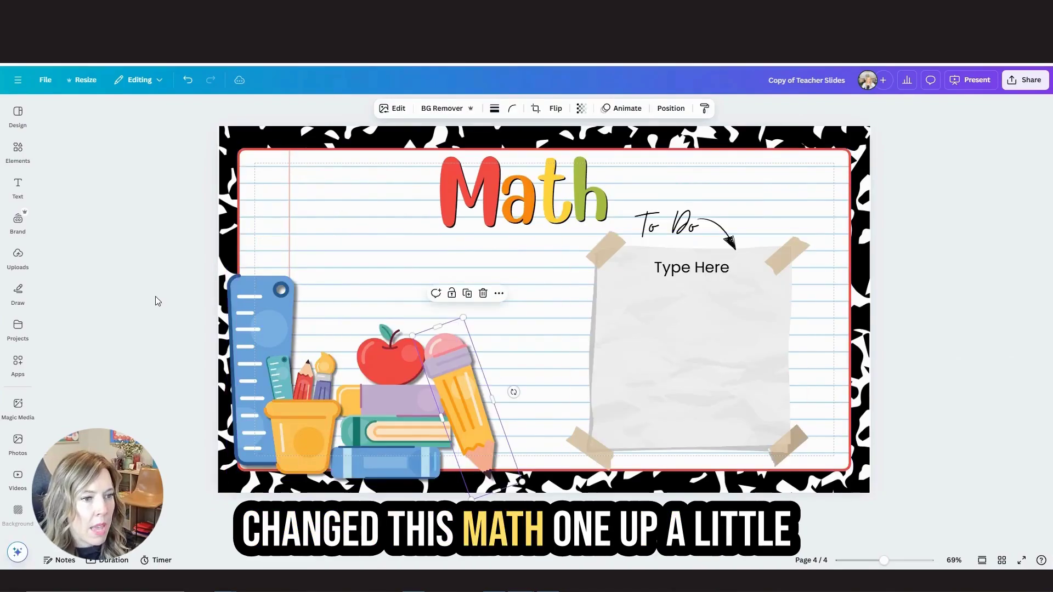
{"action": "left_click", "coordinate": [193, 375]}
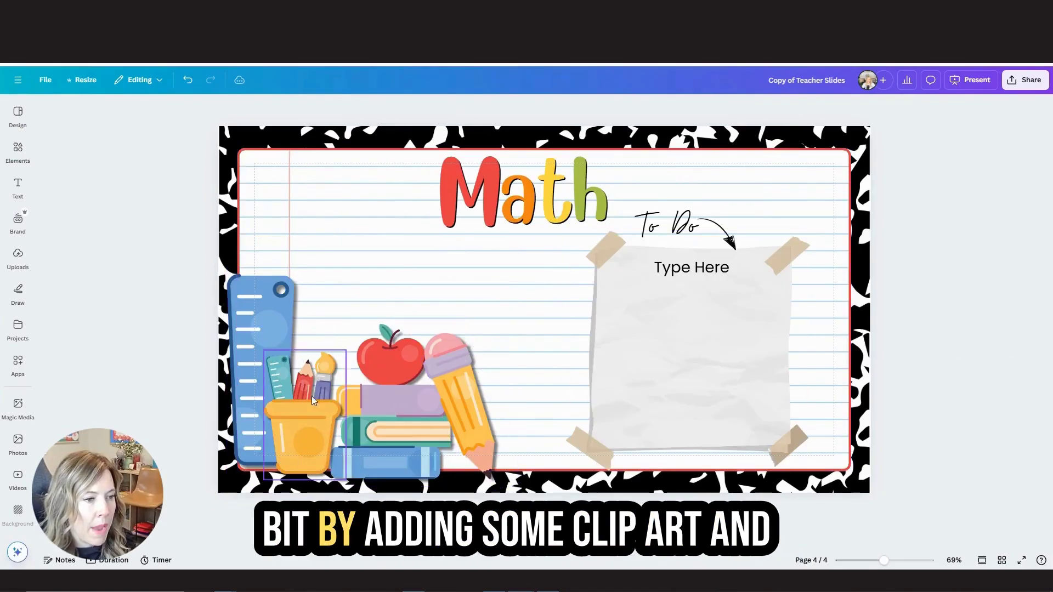
{"action": "left_click", "coordinate": [682, 269]}
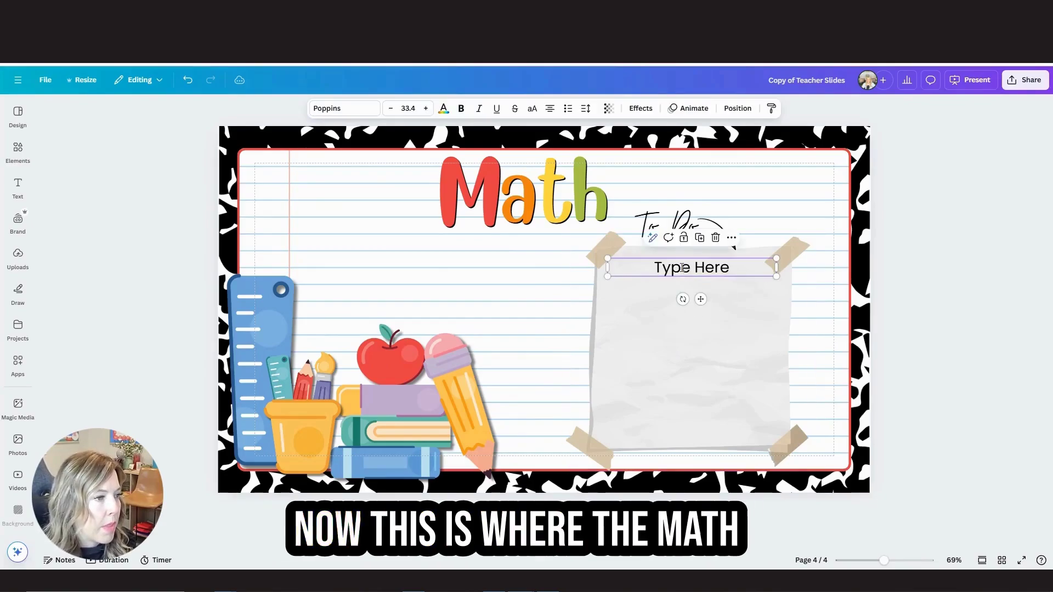
{"action": "type", "text": "math"}
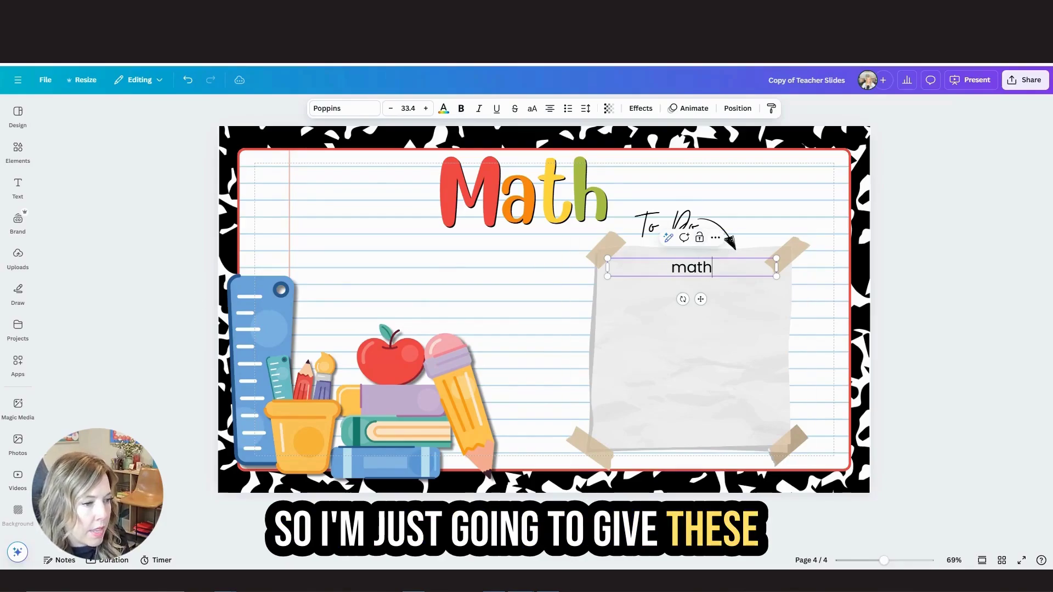
Label the Bell Work placeholder 'bell work' and the Good Morning placeholder 'message'.
{"action": "scroll", "coordinate": [571, 348], "scroll_direction": "up", "scroll_amount": 5}
{"action": "left_click", "coordinate": [568, 238]}
{"action": "left_click", "coordinate": [565, 280]}
{"action": "left_click", "coordinate": [565, 280]}
{"action": "type", "text": "bell work"}
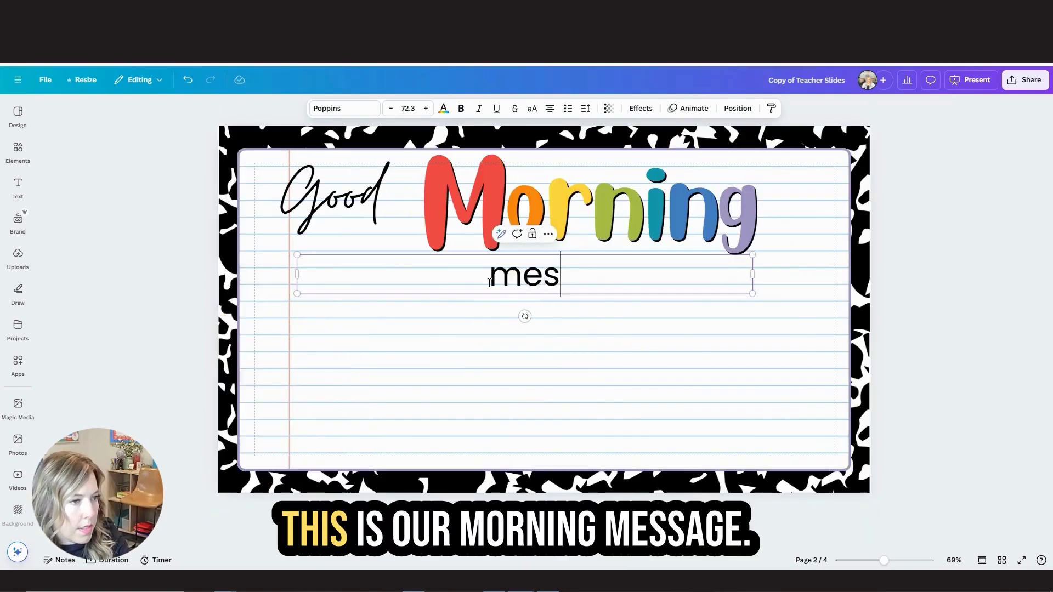
{"action": "type", "text": "sage"}
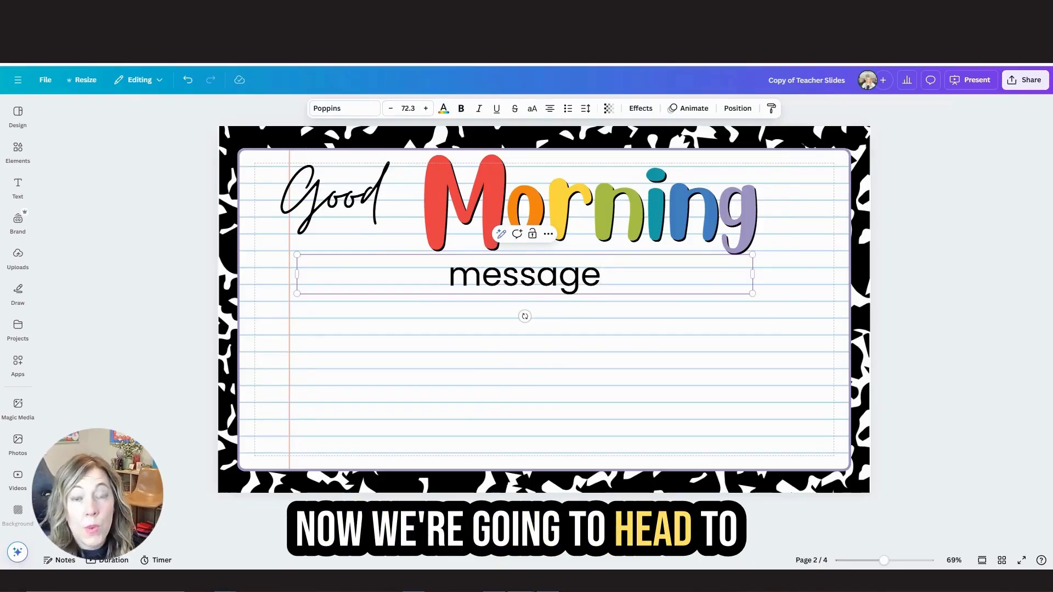
Select and copy ChatGPT's 20-set table of morning messages, bell work and math problems.
{"action": "mouse_move", "coordinate": [347, 55]}
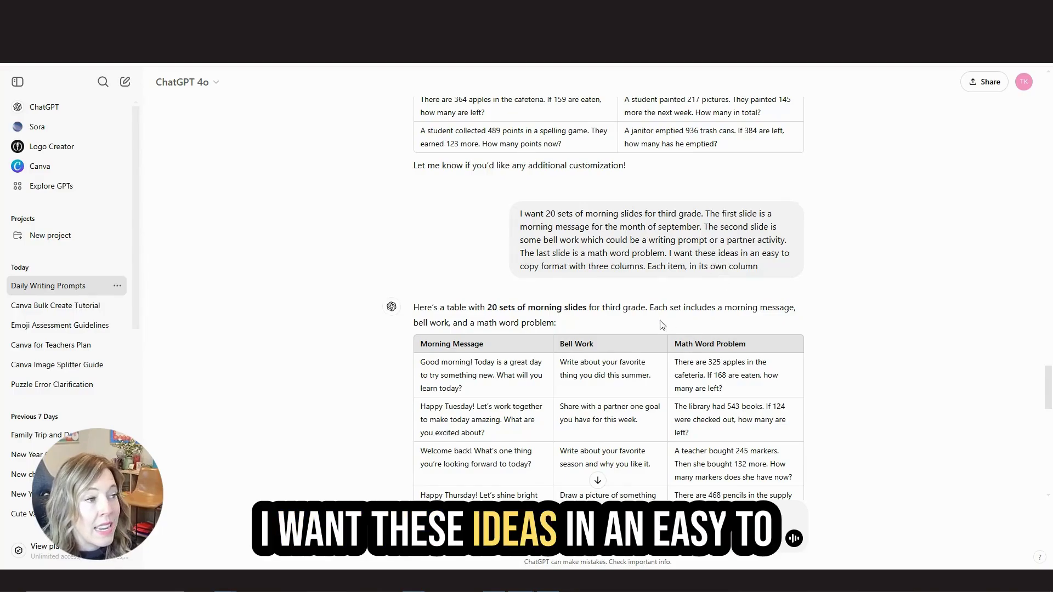
{"action": "scroll", "coordinate": [620, 328], "scroll_direction": "down", "scroll_amount": 1}
{"action": "scroll", "coordinate": [418, 275], "scroll_direction": "down", "scroll_amount": 1}
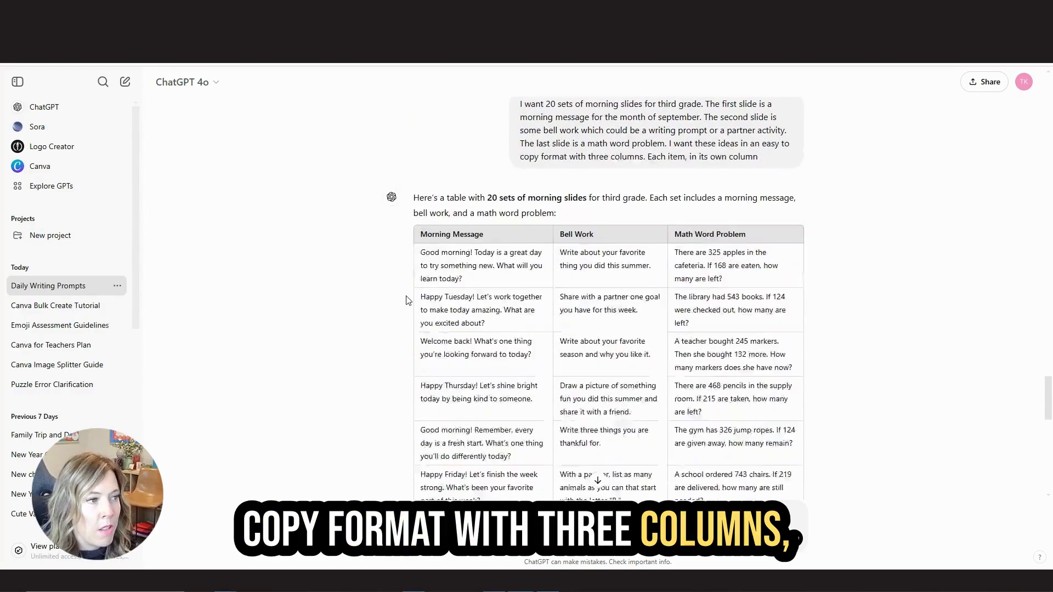
{"action": "left_click_drag", "start_coordinate": [421, 253], "coordinate": [754, 409]}
{"action": "scroll", "coordinate": [788, 348], "scroll_direction": "down", "scroll_amount": 12}
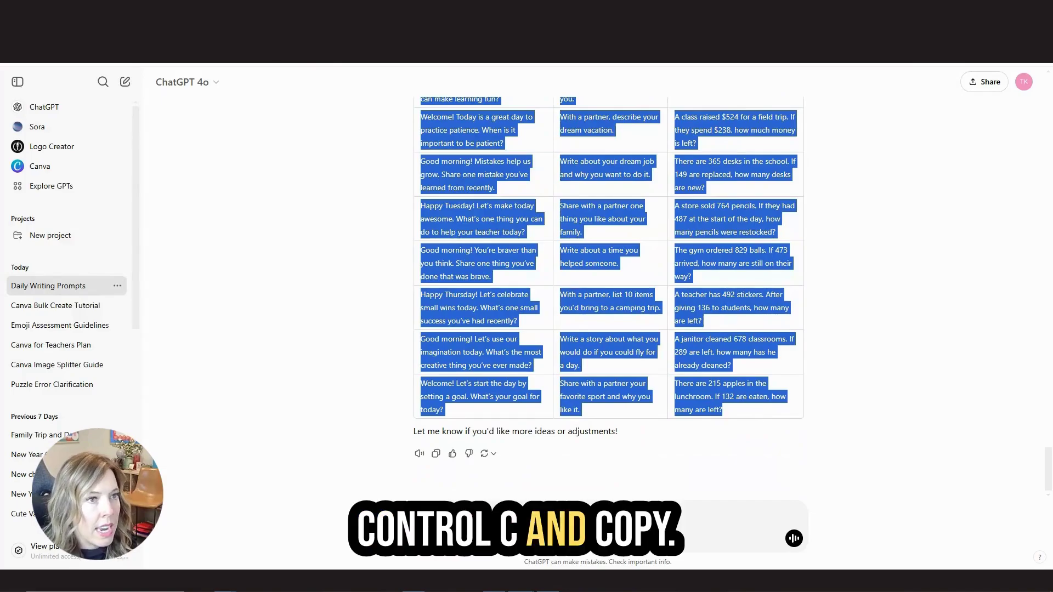
{"action": "key", "text": "alt+Tab"}
From the Good Morning slide, open the Bulk create app and choose manual data entry.
{"action": "left_click", "coordinate": [315, 318]}
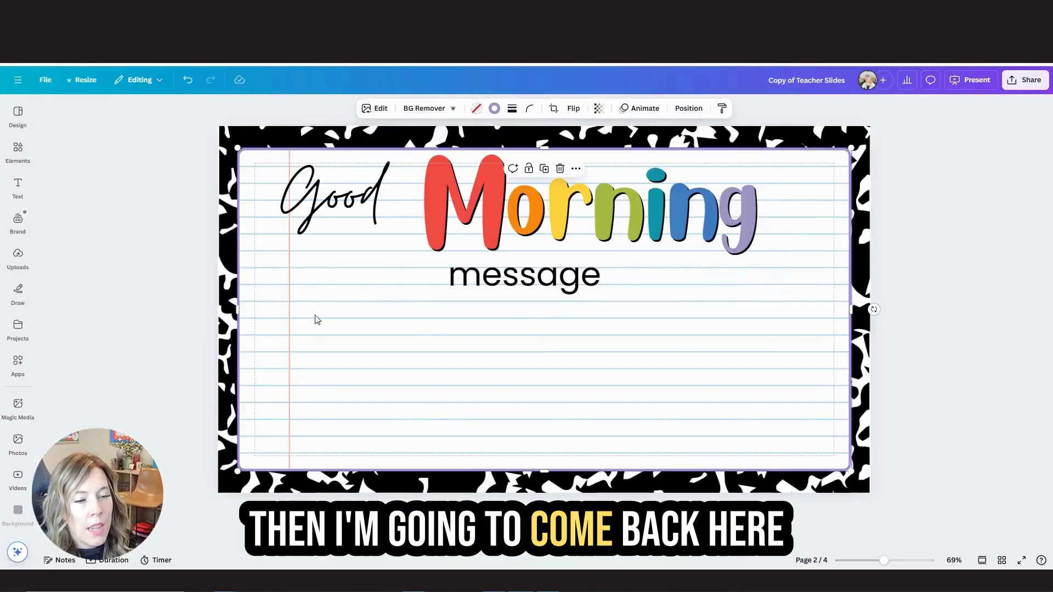
{"action": "left_click", "coordinate": [17, 365]}
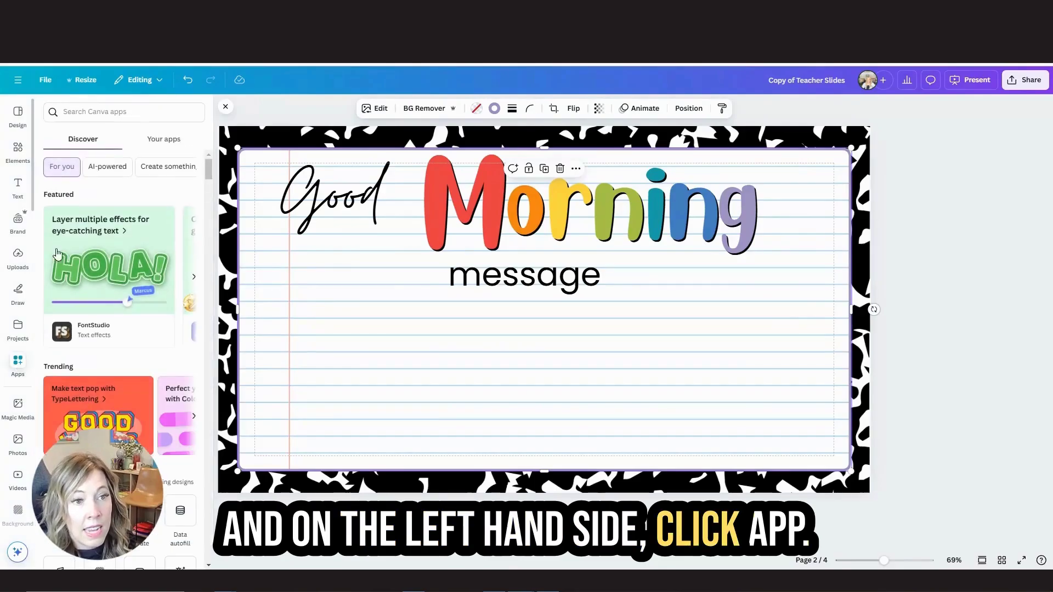
{"action": "type", "text": "bu"}
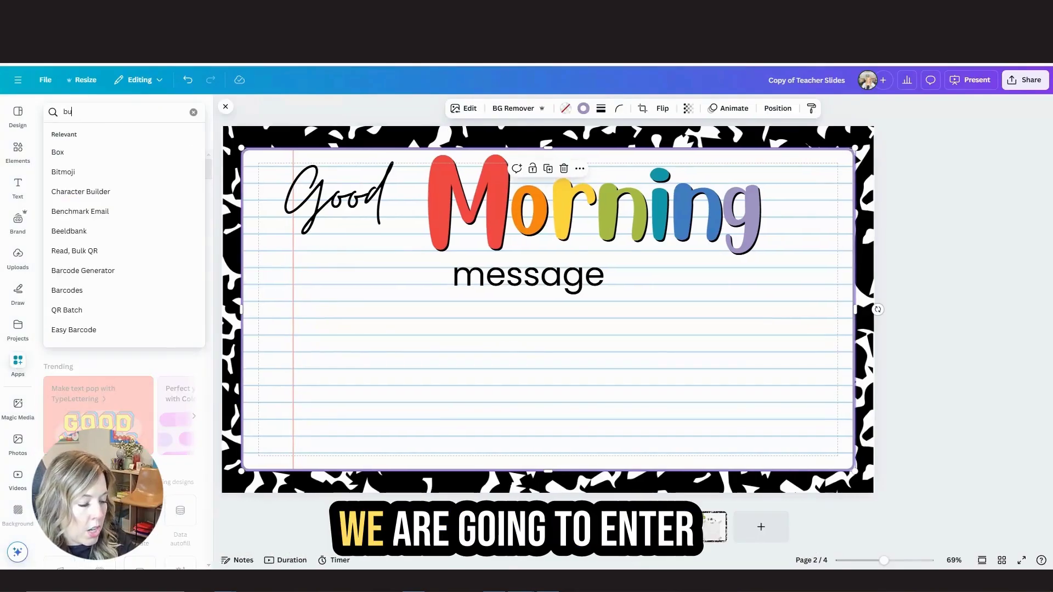
{"action": "type", "text": "l;k creat"}
{"action": "key", "text": "BackSpace"}
{"action": "key", "text": "BackSpace"}
{"action": "key", "text": "BackSpace"}
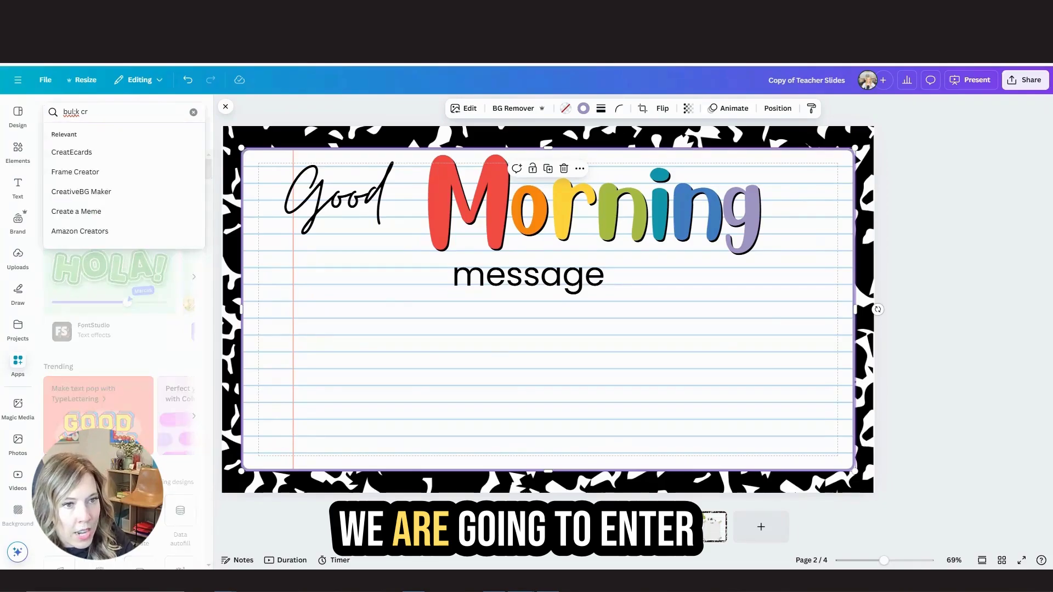
{"action": "key", "text": "BackSpace"}
{"action": "type", "text": "k create"}
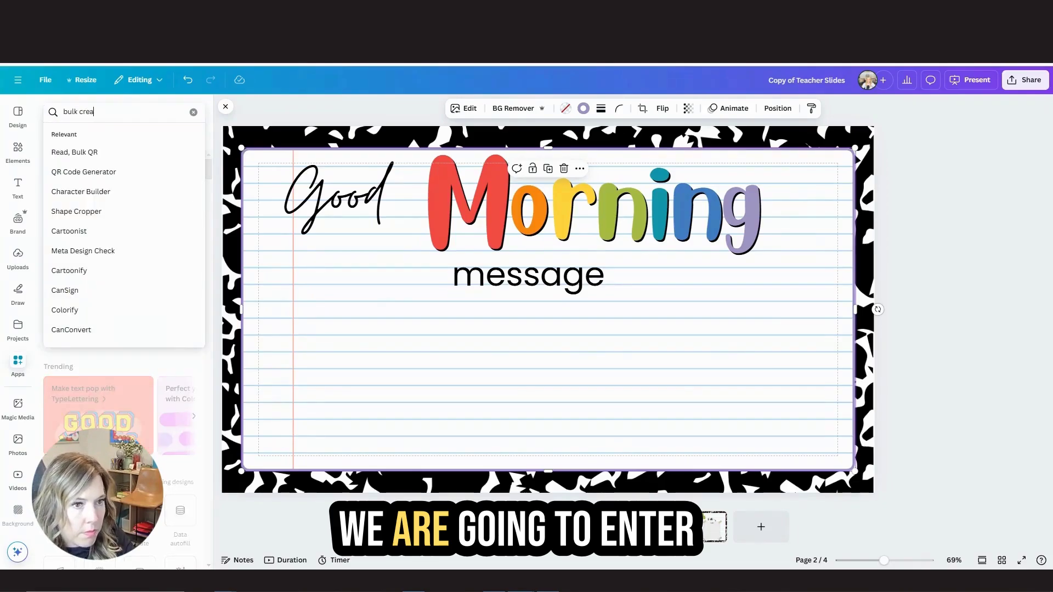
{"action": "key", "text": "Return"}
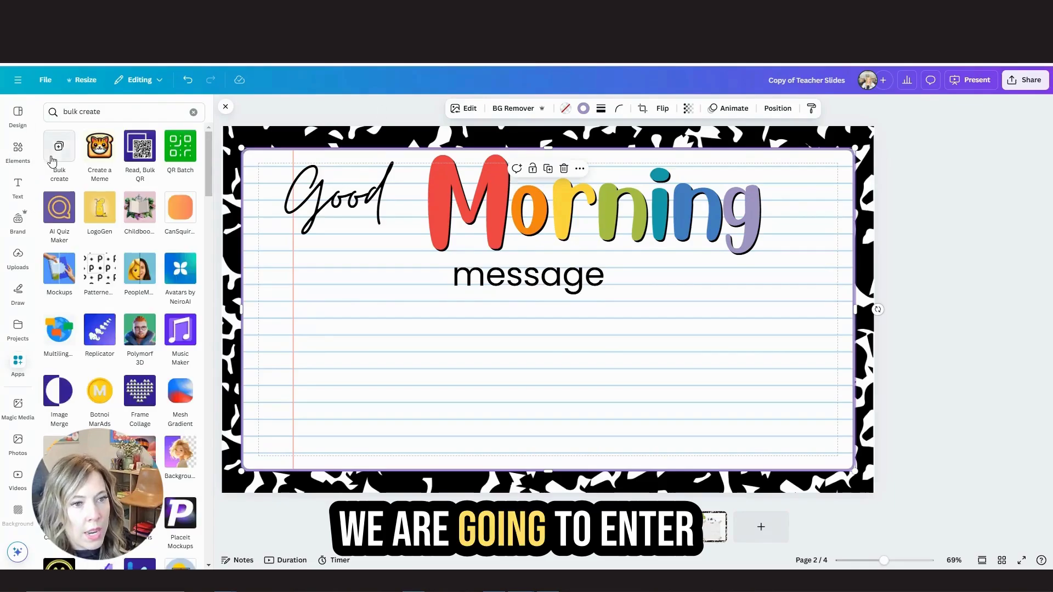
{"action": "left_click", "coordinate": [52, 161]}
{"action": "left_click", "coordinate": [181, 514]}
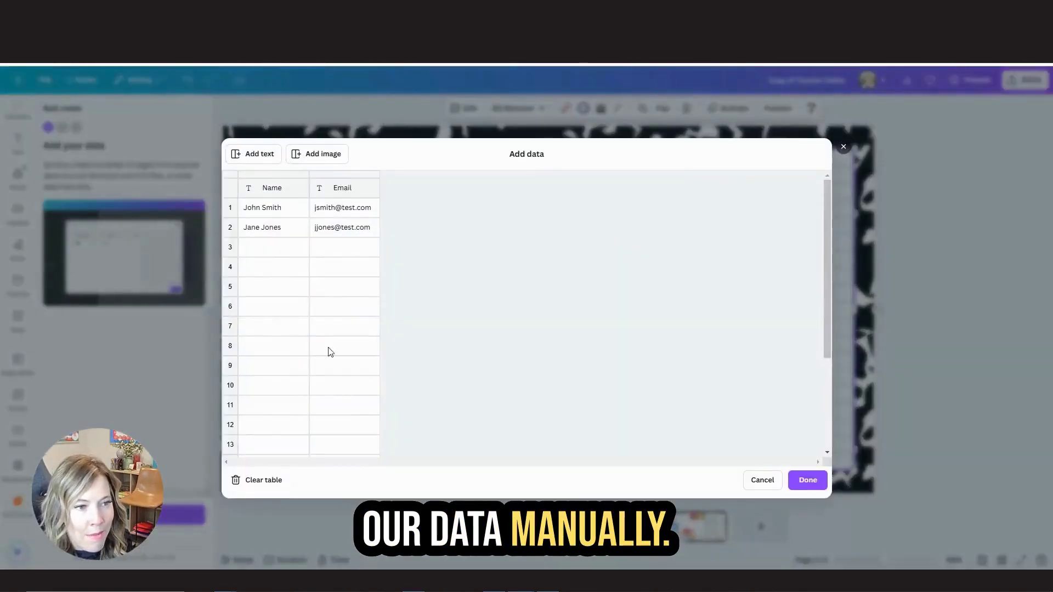
Clear the sample table and set up 'message' and 'bell work' text columns.
{"action": "left_click", "coordinate": [265, 481]}
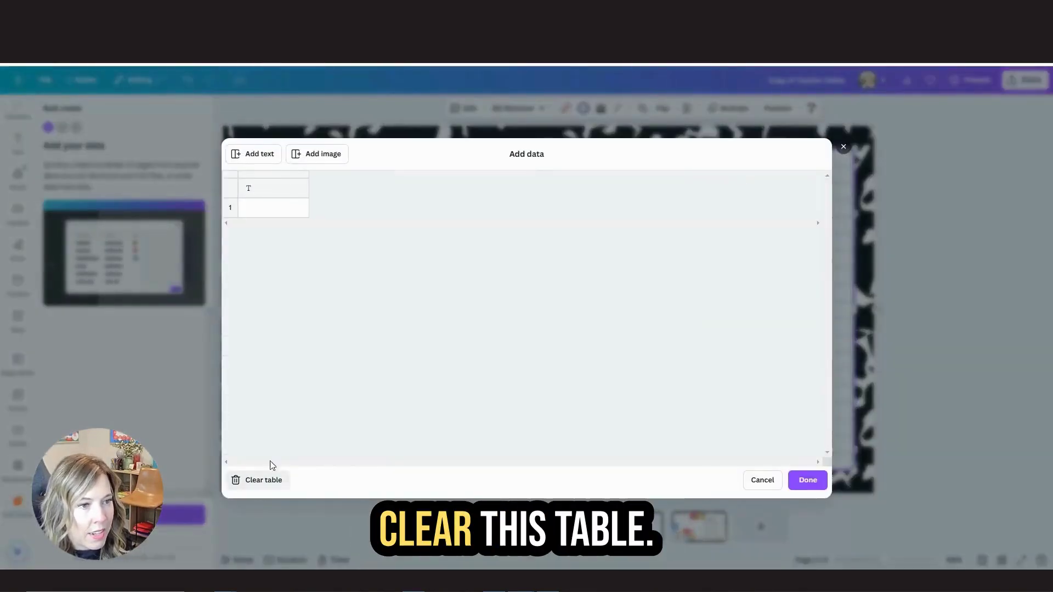
{"action": "left_click", "coordinate": [264, 206]}
{"action": "type", "text": "messa"}
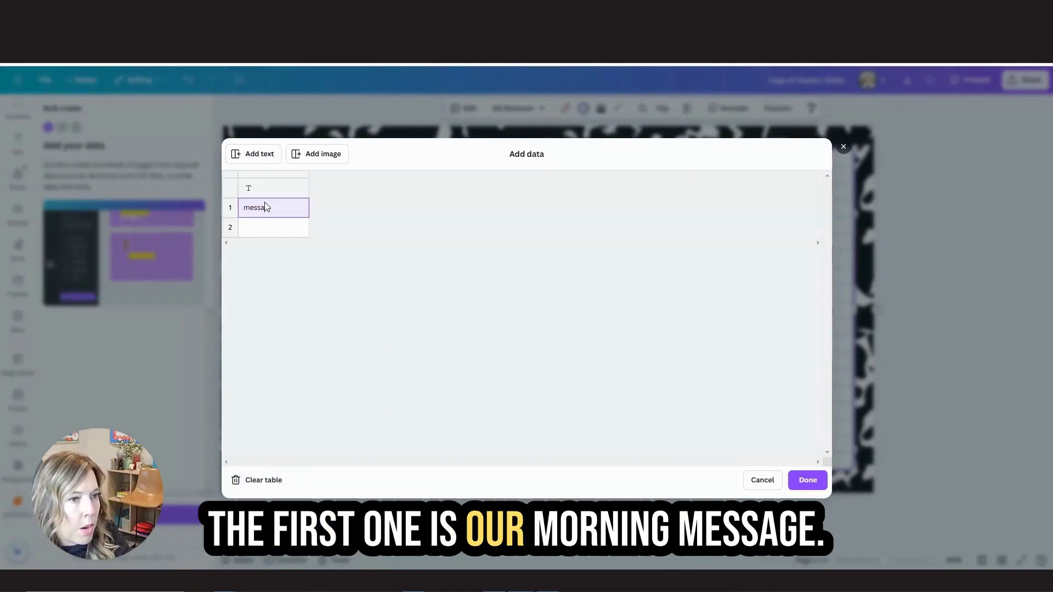
{"action": "type", "text": "ge"}
{"action": "left_click", "coordinate": [249, 155]}
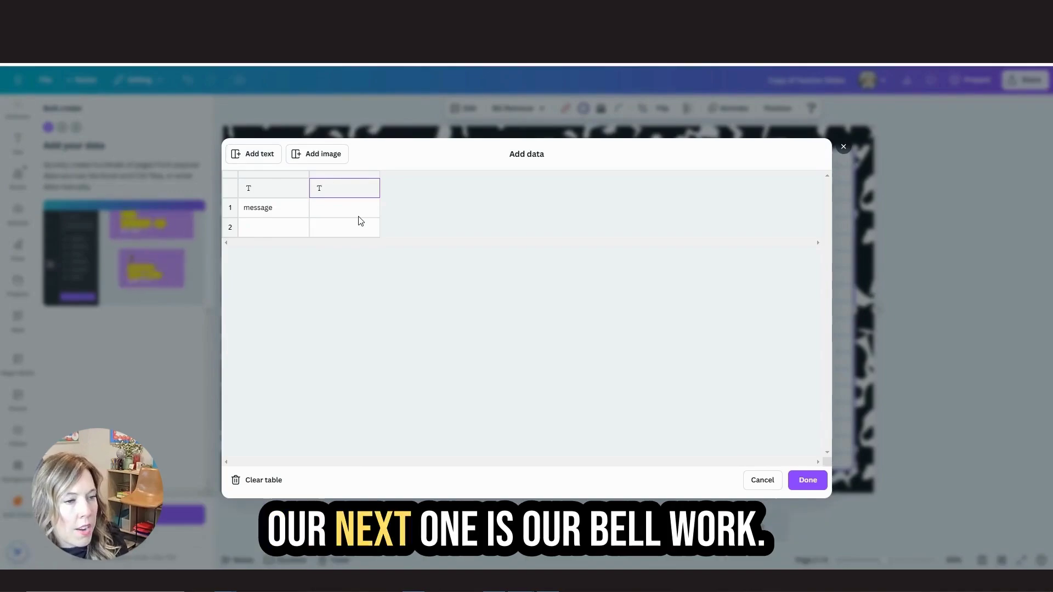
{"action": "type", "text": "bell work"}
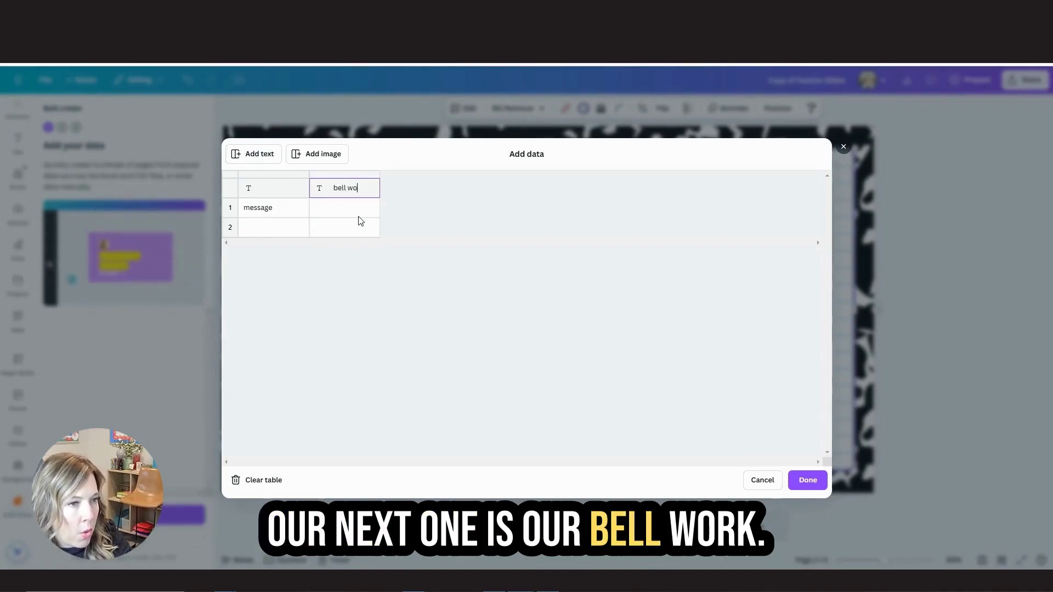
{"action": "left_click", "coordinate": [247, 188]}
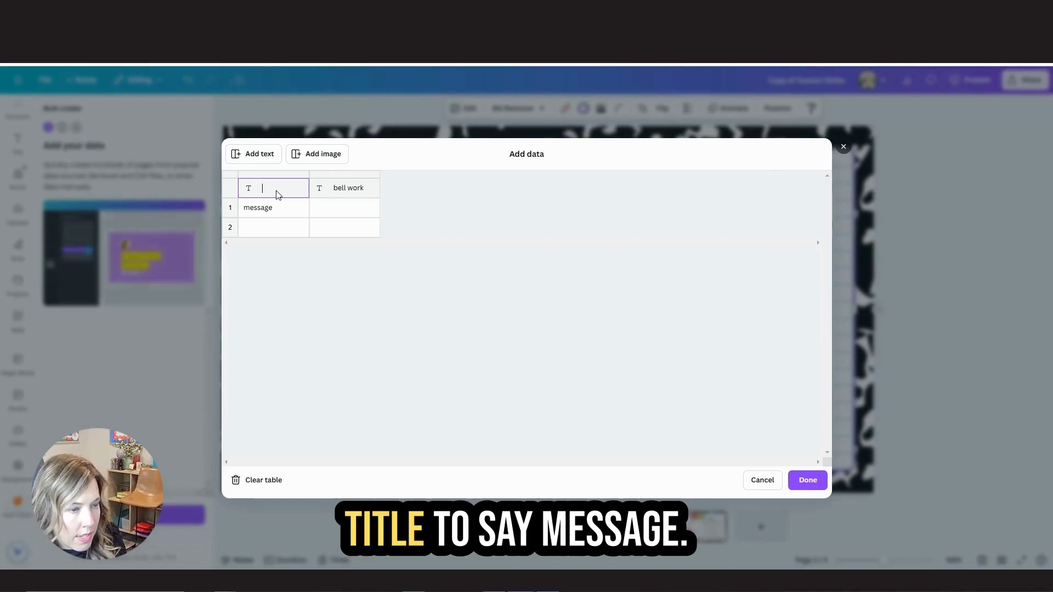
{"action": "type", "text": "message"}
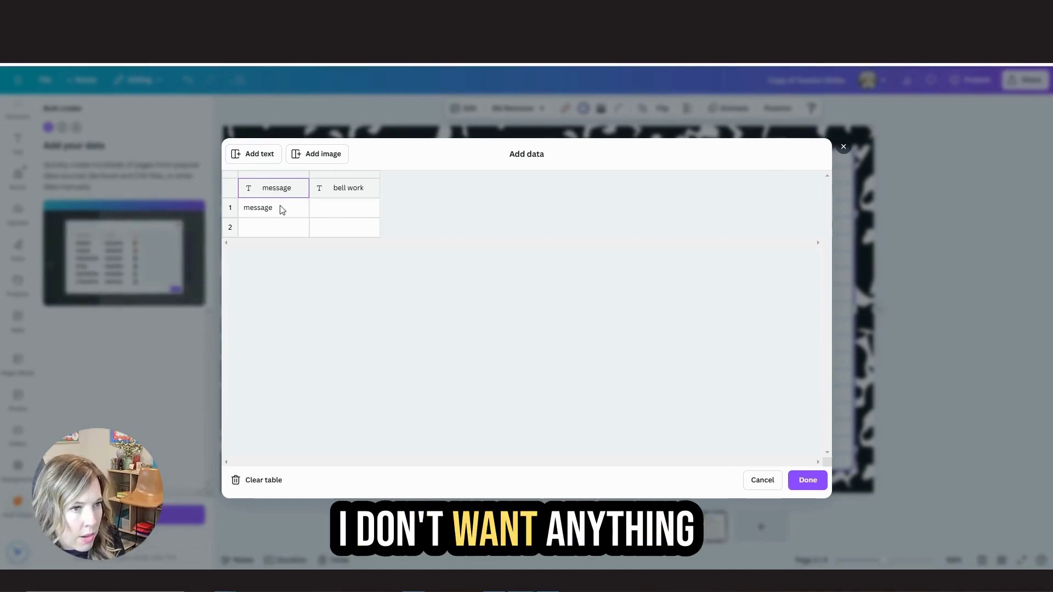
{"action": "left_click", "coordinate": [281, 208]}
{"action": "key", "text": "BackSpace"}
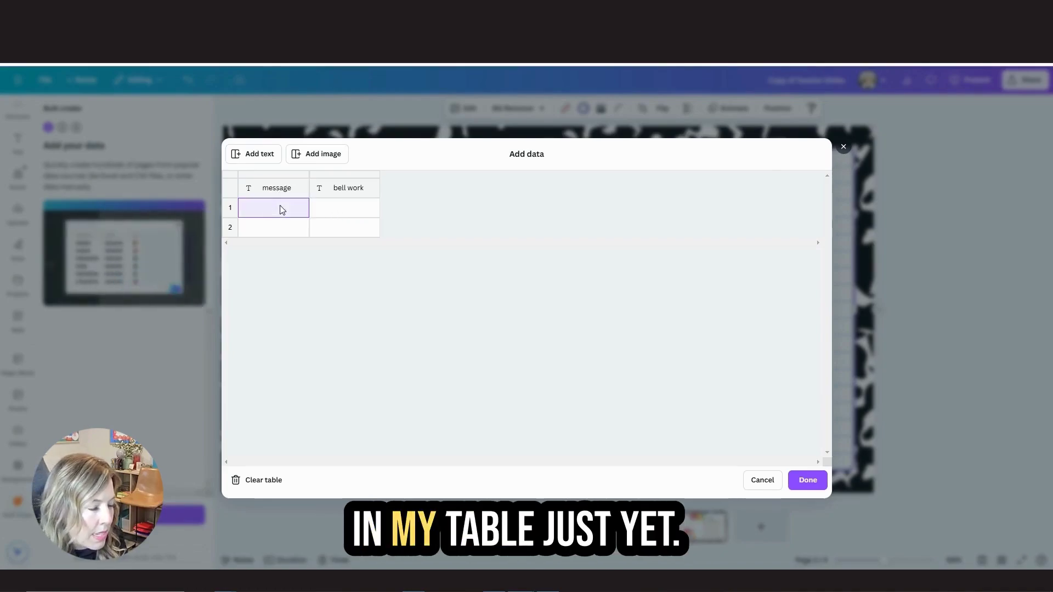
Add a 'math' column and paste the prepared slide text into the table.
{"action": "left_click", "coordinate": [263, 155]}
{"action": "type", "text": "math"}
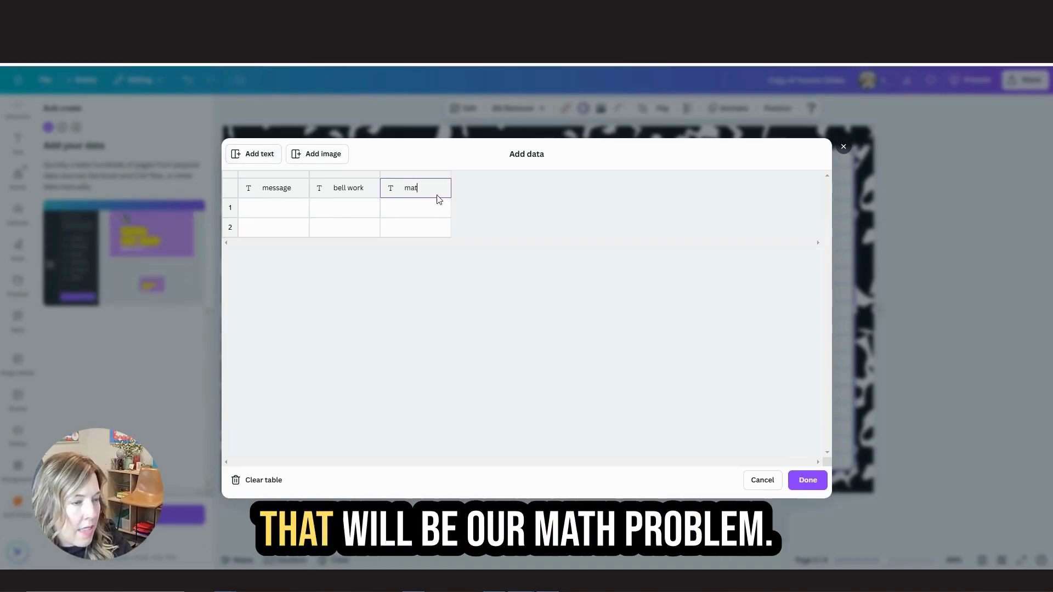
{"action": "left_click", "coordinate": [284, 212]}
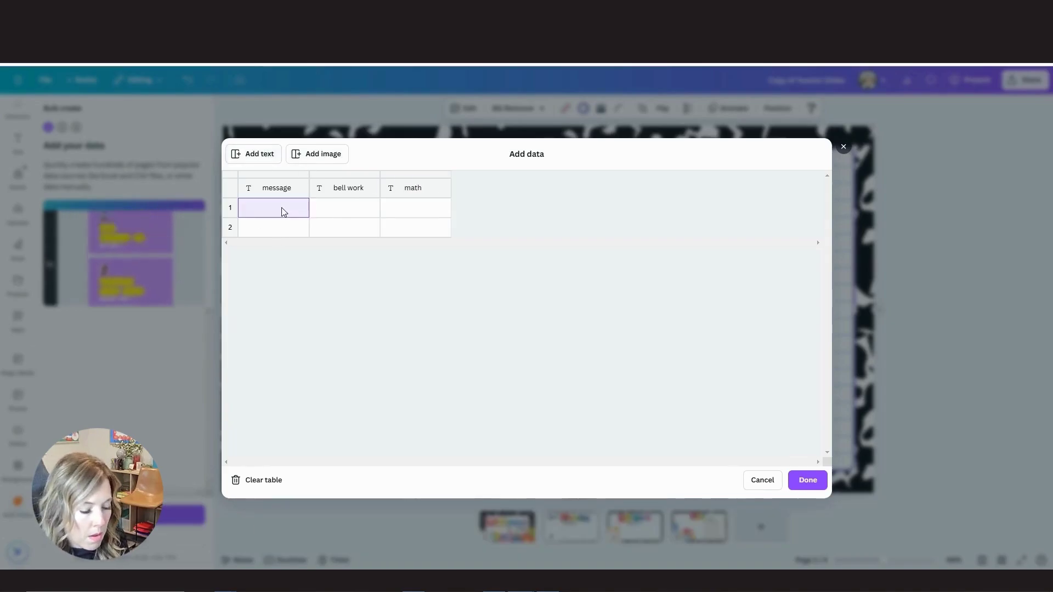
{"action": "key", "text": "ctrl+v"}
Finish data entry and connect the Good Morning placeholder to the message field.
{"action": "left_click", "coordinate": [808, 480]}
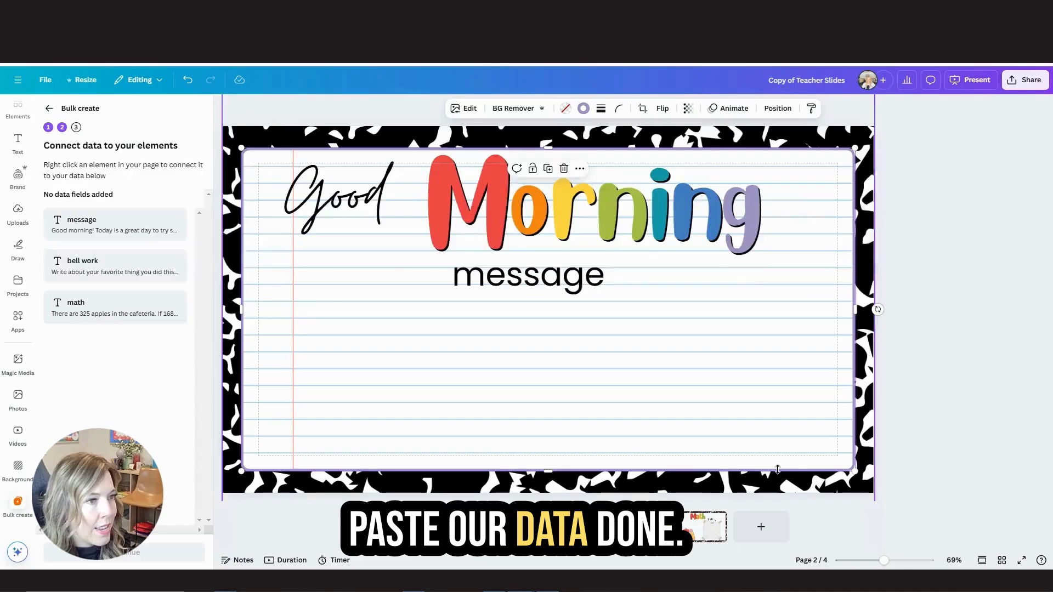
{"action": "left_click", "coordinate": [547, 291]}
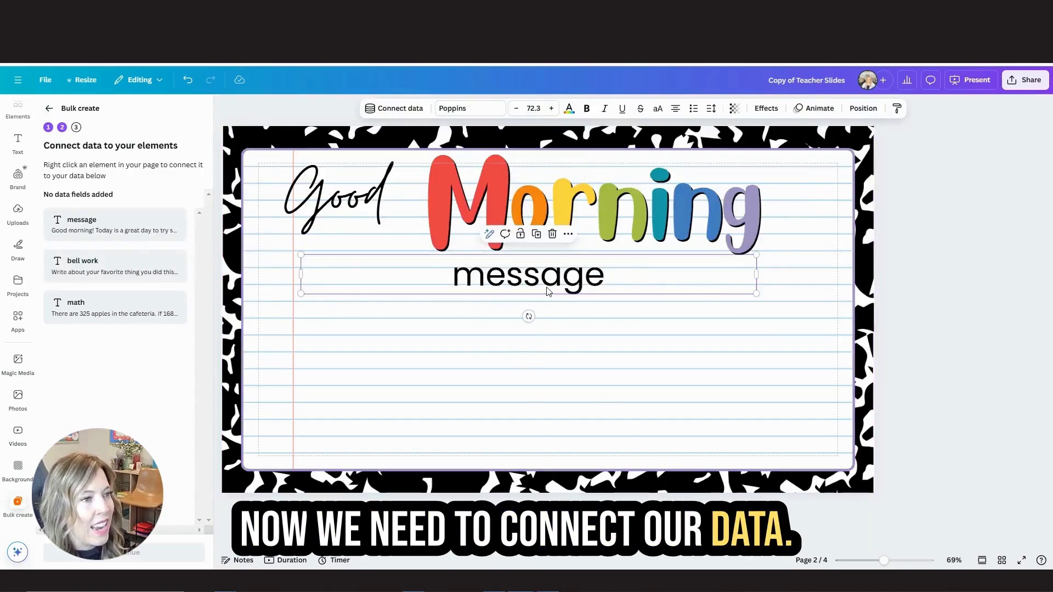
{"action": "left_click", "coordinate": [395, 110]}
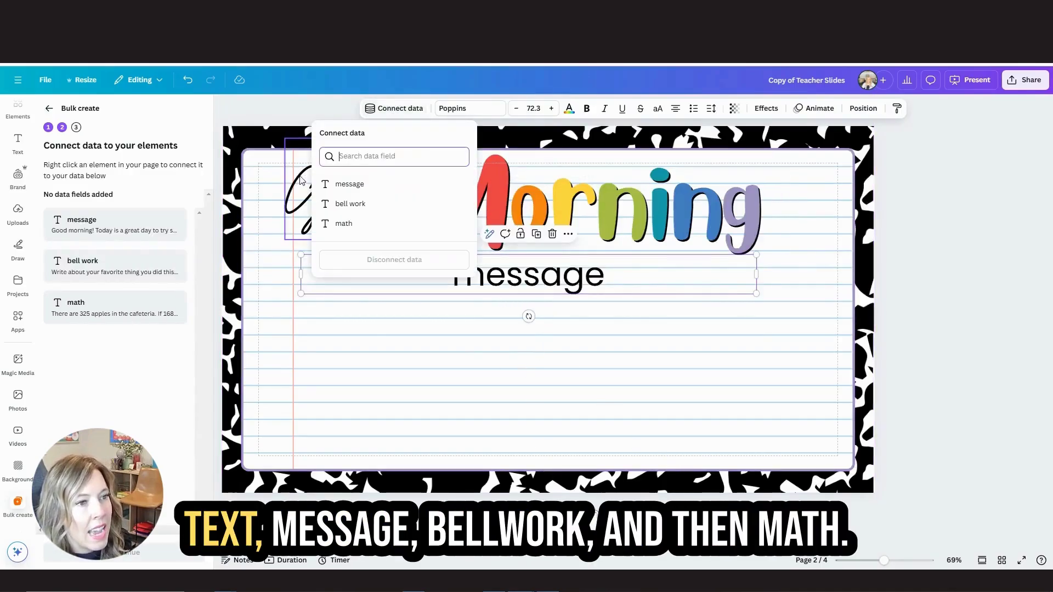
{"action": "left_click", "coordinate": [359, 189]}
Connect the Bell Work placeholder text to the bell work field.
{"action": "scroll", "coordinate": [430, 264], "scroll_direction": "down", "scroll_amount": 5}
{"action": "left_click", "coordinate": [430, 265]}
{"action": "left_click", "coordinate": [404, 112]}
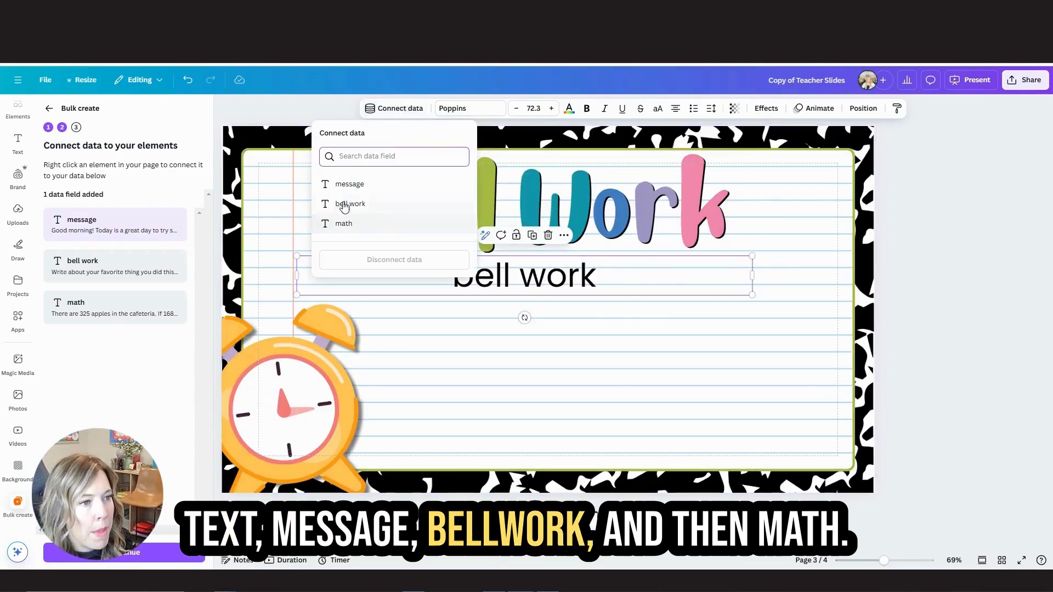
{"action": "left_click", "coordinate": [349, 204]}
Connect the sticky-note math placeholder to the math field and continue.
{"action": "scroll", "coordinate": [604, 439], "scroll_direction": "down", "scroll_amount": 5}
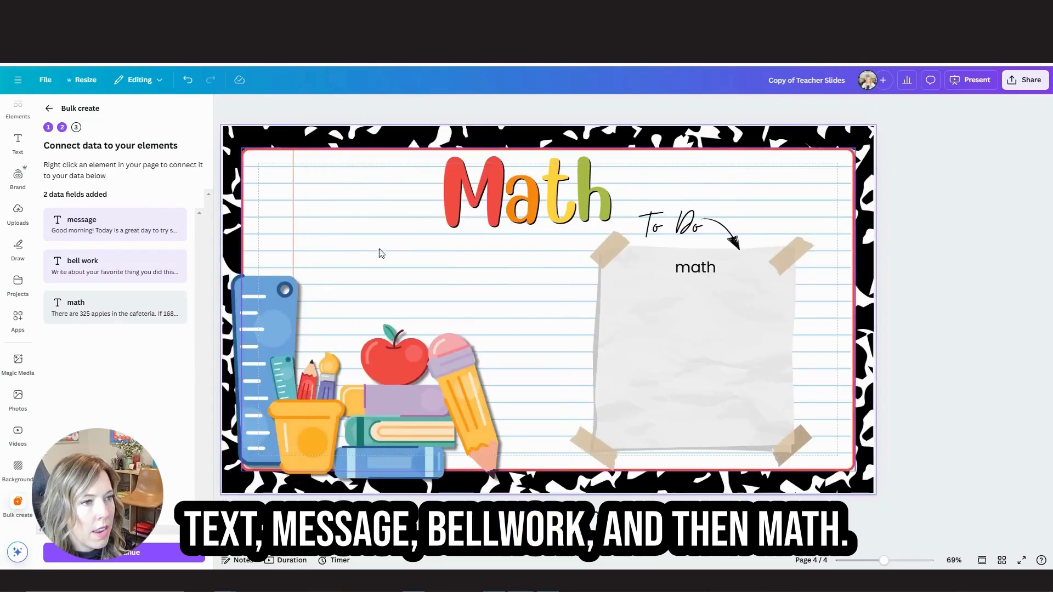
{"action": "left_click", "coordinate": [699, 275]}
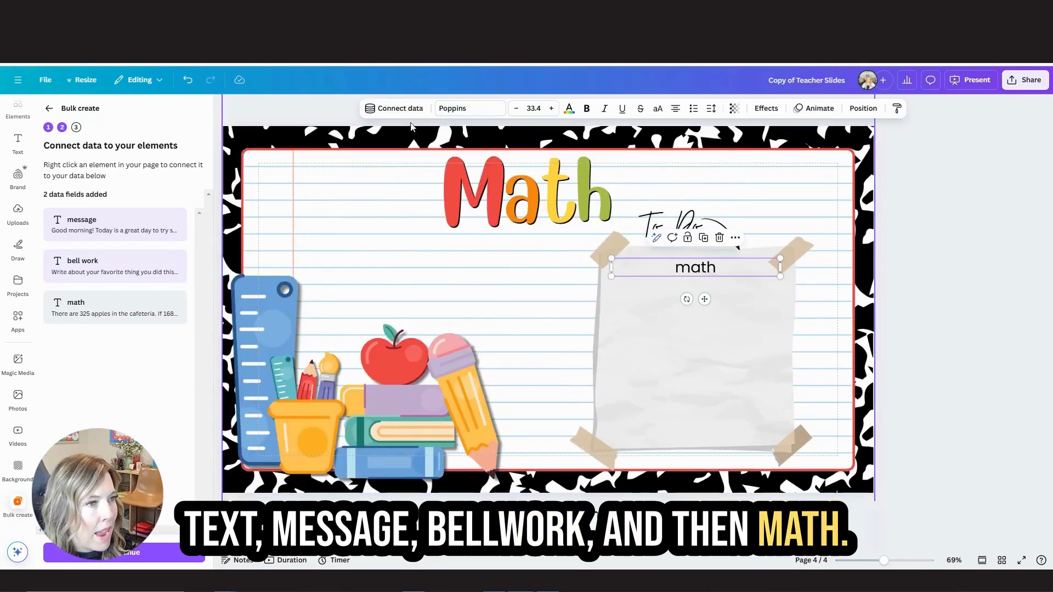
{"action": "left_click", "coordinate": [395, 108]}
{"action": "left_click", "coordinate": [344, 224]}
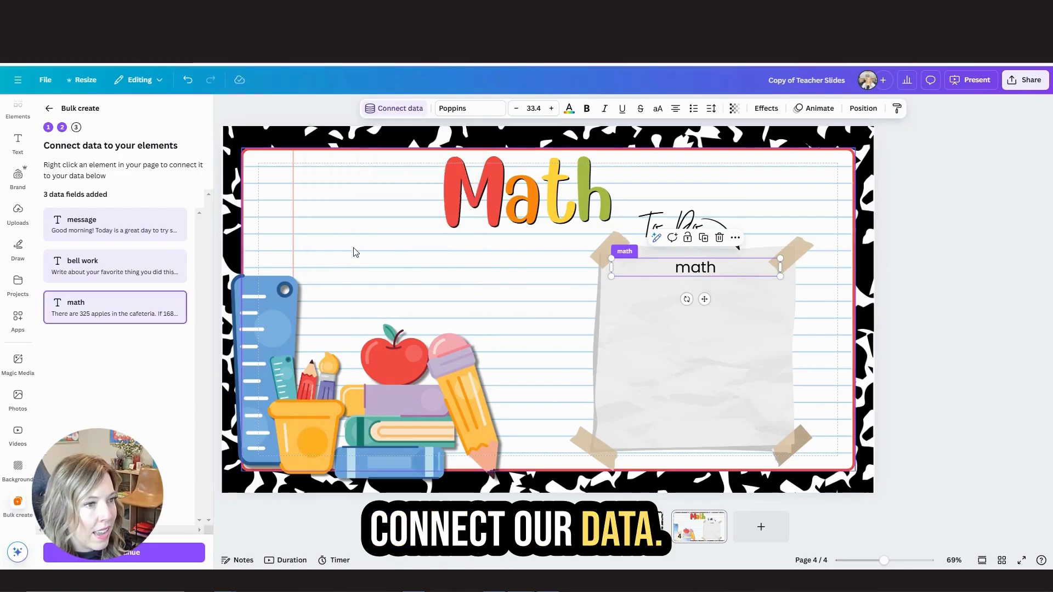
{"action": "left_click", "coordinate": [135, 554]}
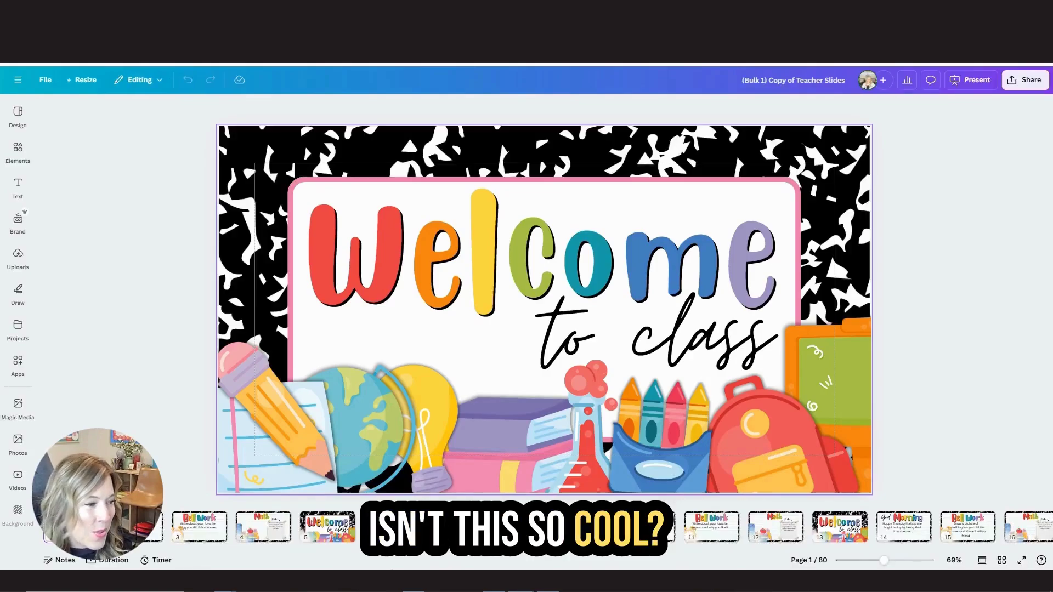
Review the generated slides in Grid view and open slide 5.
{"action": "left_click", "coordinate": [1003, 561]}
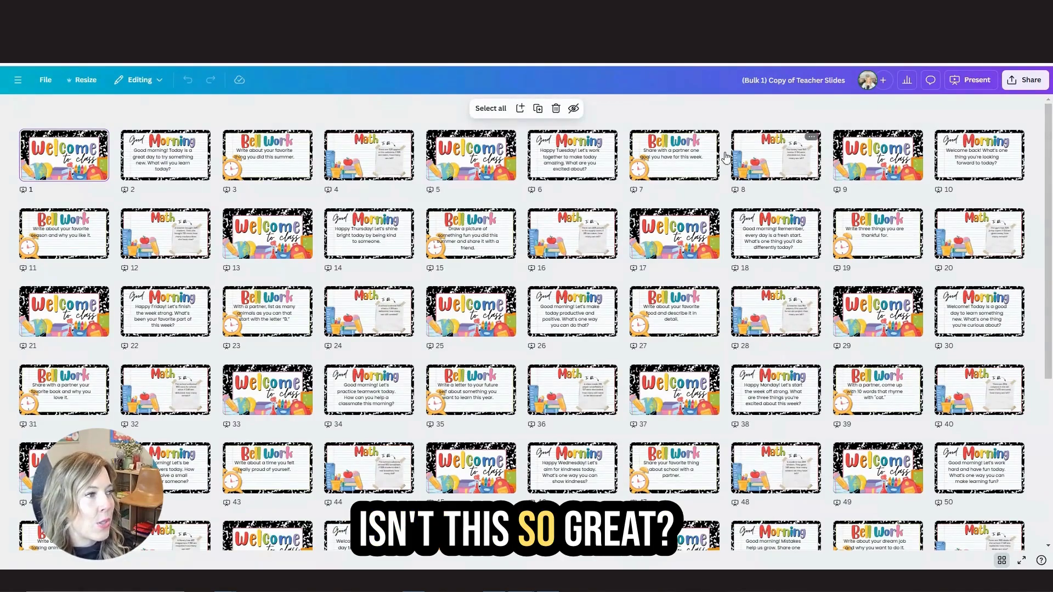
{"action": "left_click", "coordinate": [506, 154]}
{"action": "double_click", "coordinate": [506, 154]}
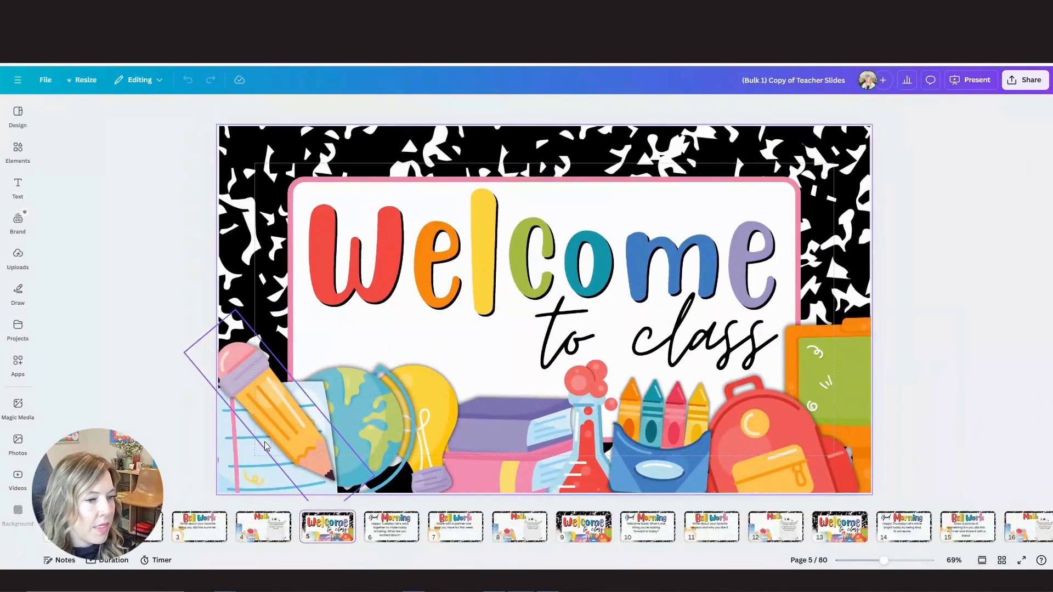
On page 7, shift the Bell Work prompt right, clear of the clock.
{"action": "left_click", "coordinate": [391, 526]}
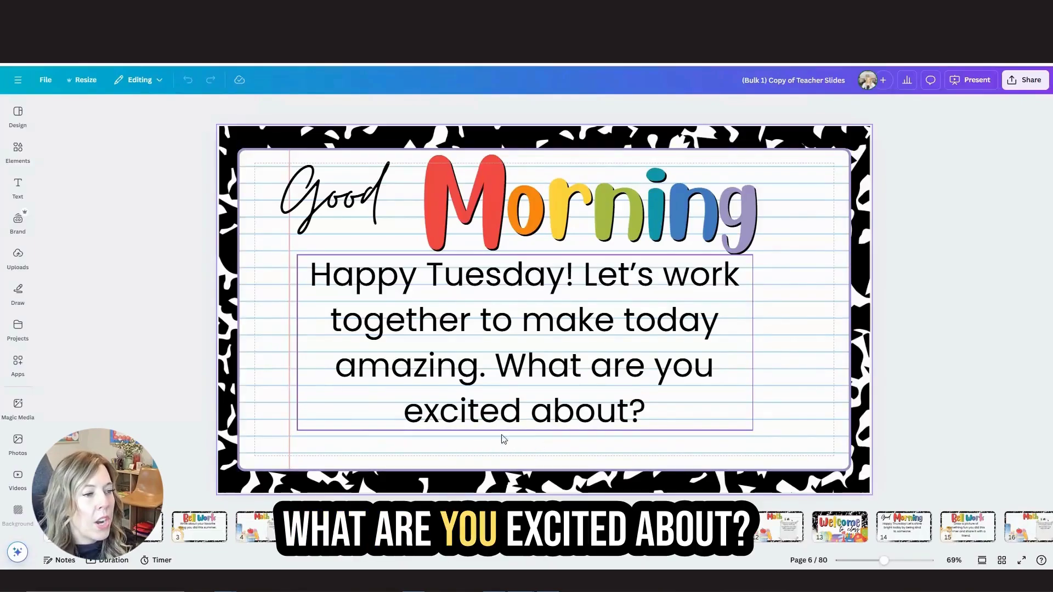
{"action": "key", "text": "Page_Down"}
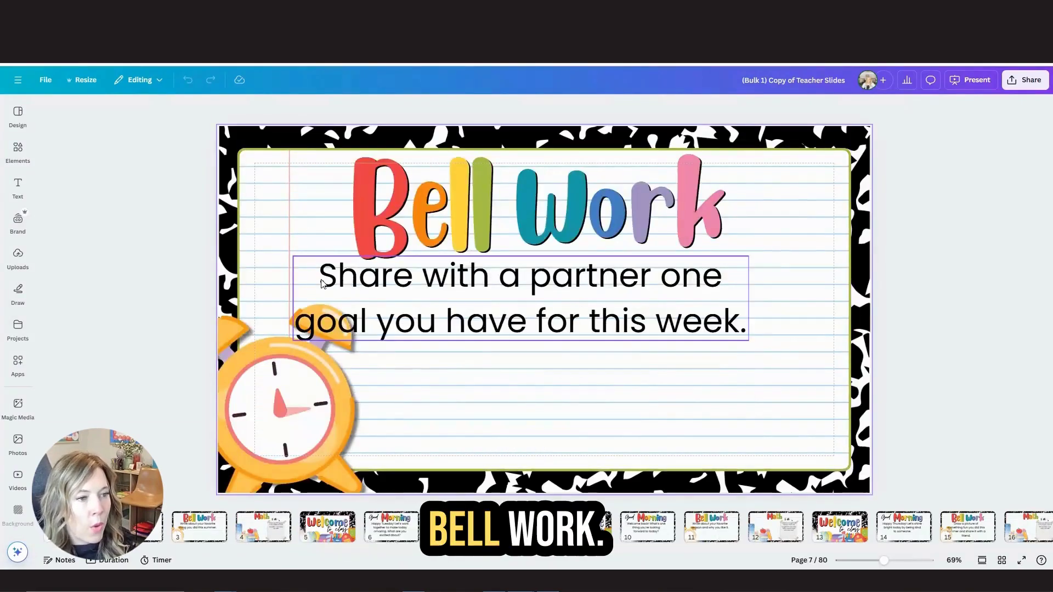
{"action": "left_click_drag", "start_coordinate": [321, 282], "coordinate": [421, 296]}
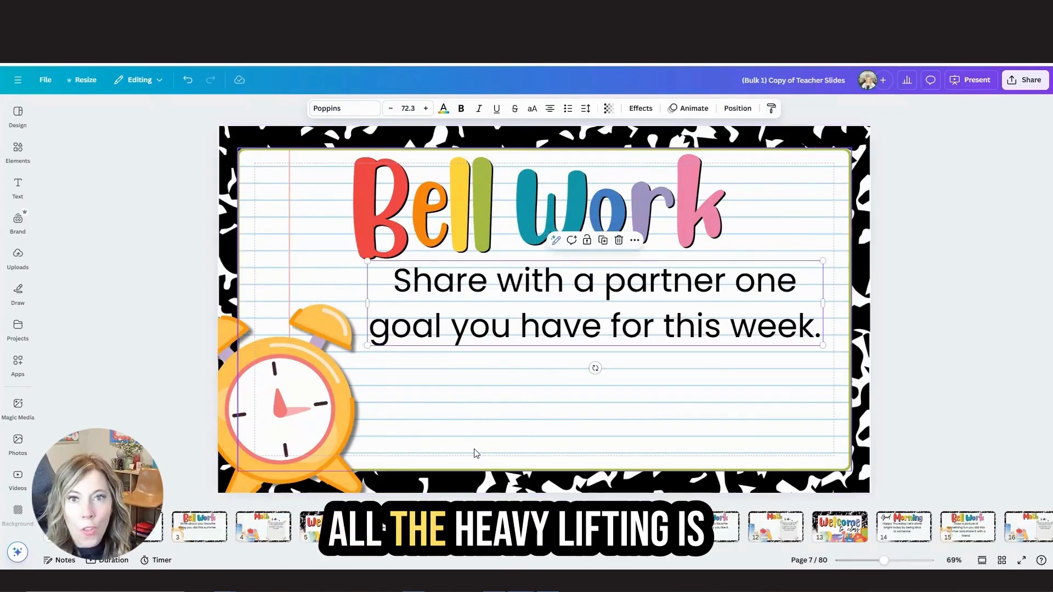